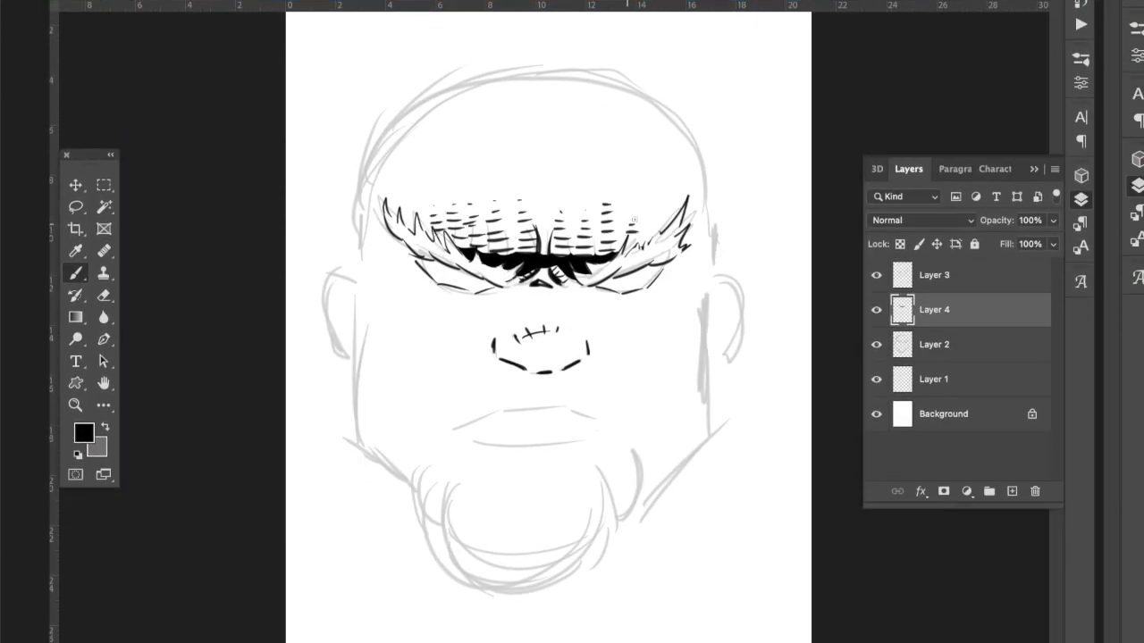
- Ink the creases running down from both sides of the nose and outline the mouth and upper-lip mark
drag(436, 401, 484, 344)
drag(590, 336, 621, 393)
mouse_move(491, 418)
mouse_down()
mouse_move(567, 409)
mouse_move(594, 430)
mouse_move(508, 433)
mouse_move(518, 439)
mouse_move(561, 431)
mouse_up()
drag(567, 412, 571, 430)
drag(526, 395, 553, 394)
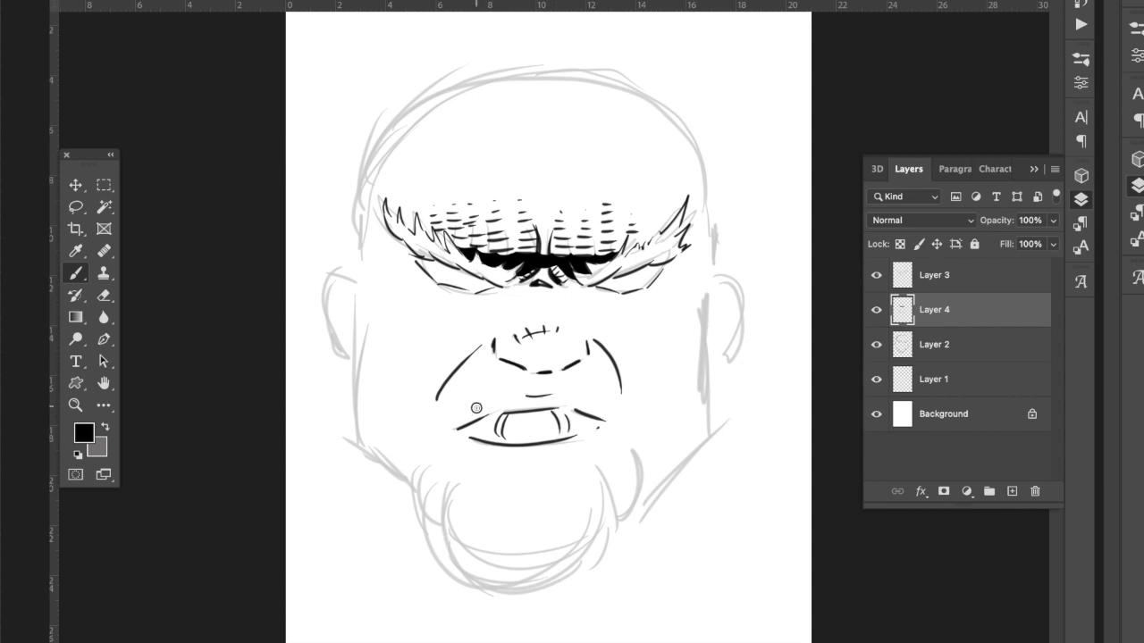
- Hatch the creases on both sides of the mouth and add short vertical strokes directly under the nose
mouse_move(437, 416)
mouse_down()
mouse_move(492, 398)
mouse_move(489, 365)
mouse_move(481, 398)
mouse_move(485, 388)
mouse_up()
drag(469, 384, 484, 363)
drag(585, 379, 613, 386)
drag(595, 375, 613, 368)
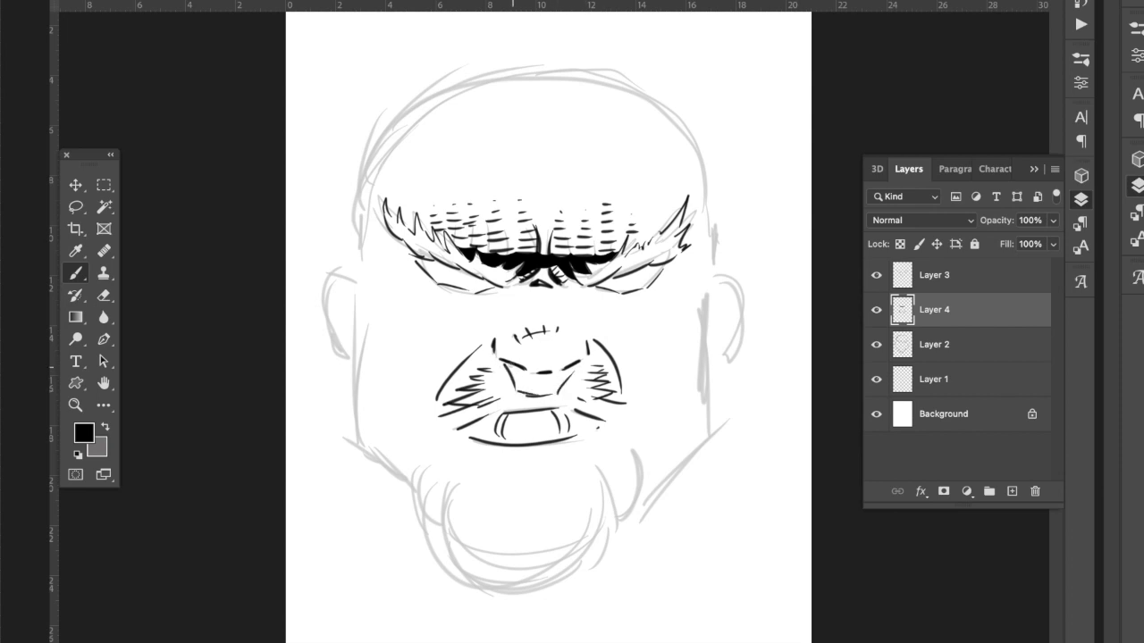
drag(517, 362, 527, 391)
drag(531, 371, 537, 398)
drag(543, 376, 551, 398)
drag(563, 370, 557, 392)
mouse_move(347, 289)
mouse_down()
mouse_move(400, 361)
mouse_move(382, 350)
mouse_up()
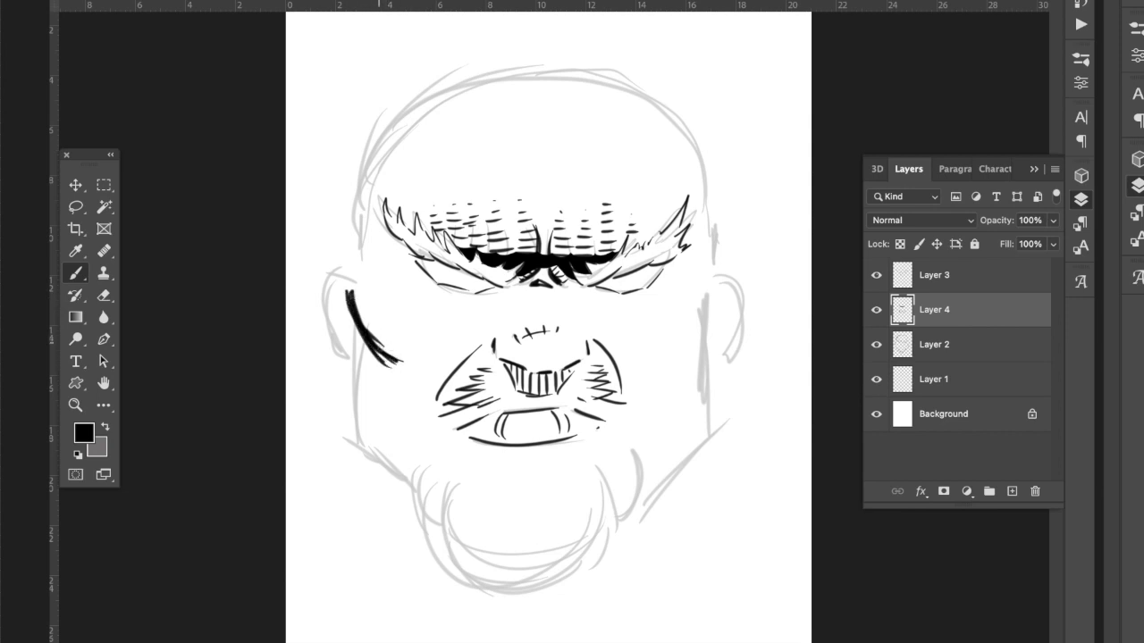
key(super+z)
key(super+z)
key(super+z)
key(super+z)
- Ink the left cheekbone edge and shade it with curved hatching that rises toward the eye
mouse_move(361, 295)
mouse_down()
mouse_move(402, 359)
mouse_move(427, 369)
mouse_up()
drag(375, 321, 428, 365)
mouse_move(368, 311)
mouse_down()
mouse_move(423, 347)
mouse_move(416, 333)
mouse_up()
mouse_move(365, 288)
mouse_down()
mouse_move(415, 314)
mouse_move(413, 293)
mouse_up()
drag(393, 268, 409, 280)
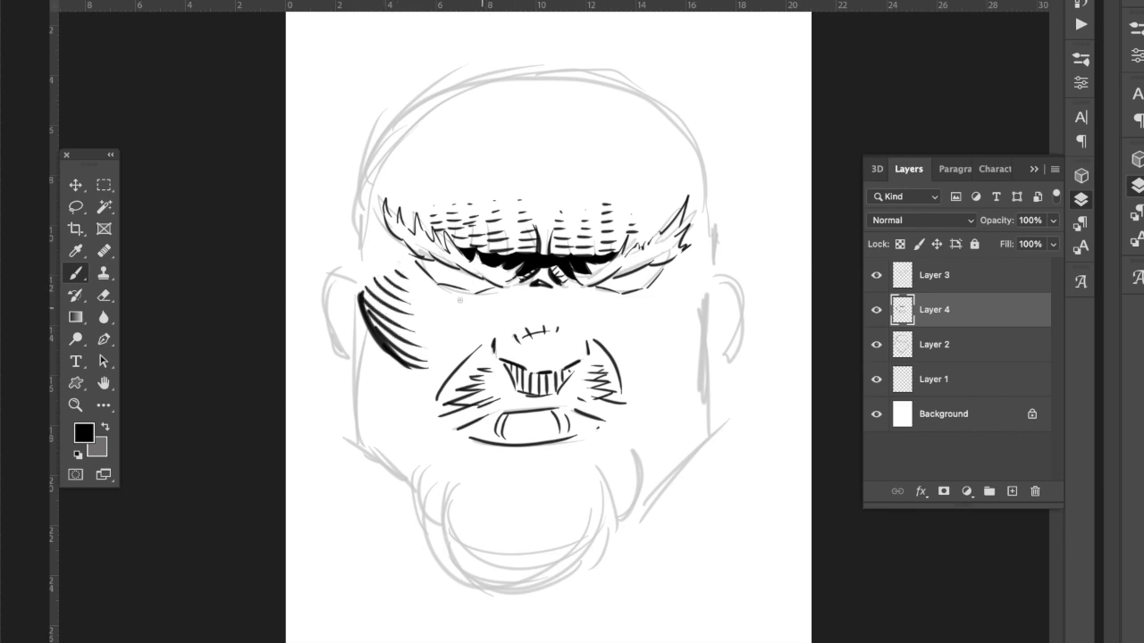
- Add bag marks and small creases under both eyes, and reinforce the lines around the eyelids
mouse_move(419, 286)
mouse_down()
mouse_move(479, 310)
mouse_move(466, 334)
mouse_up()
drag(477, 318, 474, 328)
drag(487, 313, 484, 323)
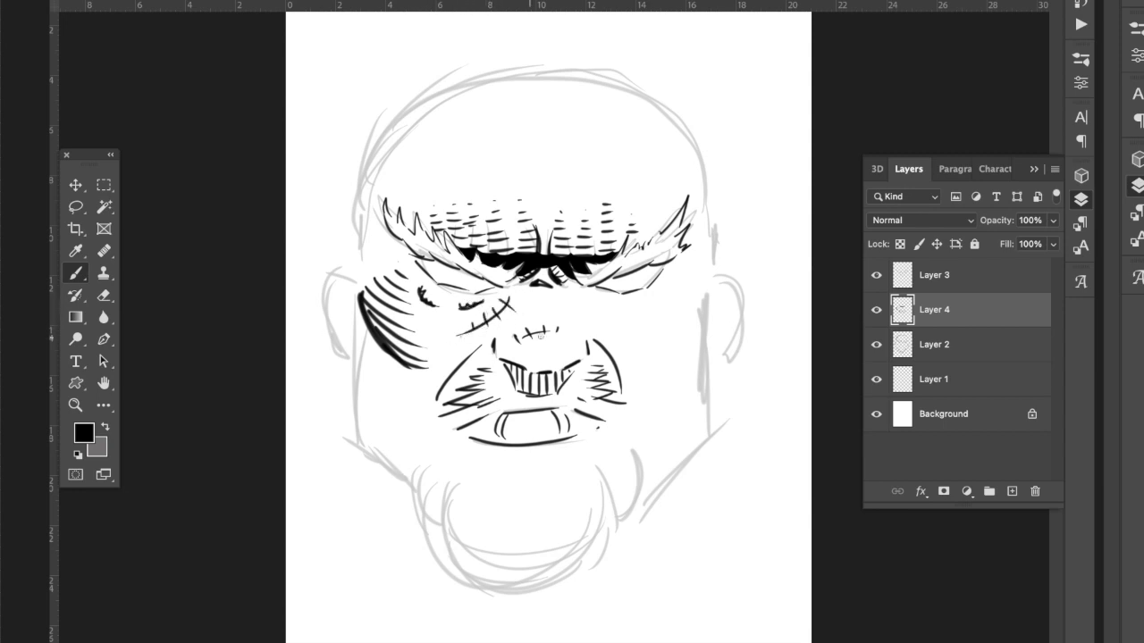
mouse_move(670, 284)
mouse_down()
mouse_move(646, 305)
mouse_move(649, 320)
mouse_up()
drag(428, 315, 445, 326)
mouse_move(495, 286)
mouse_down()
mouse_move(420, 258)
mouse_move(447, 266)
mouse_up()
drag(590, 288, 672, 258)
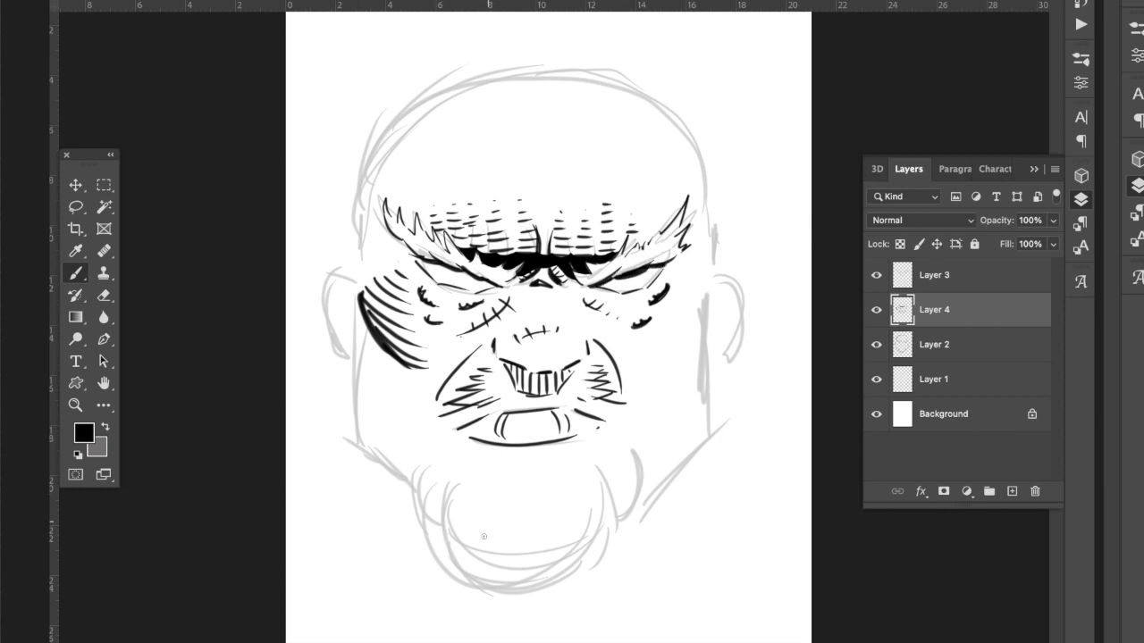
- Ink the rounded chin contour and the bulging lobe on each side of it, redrawing the side lobes once
mouse_move(447, 510)
mouse_down()
mouse_move(469, 544)
mouse_move(540, 552)
mouse_move(611, 485)
mouse_up()
drag(415, 462, 444, 522)
drag(615, 517, 648, 478)
key(ctrl+z)
key(ctrl+z)
key(ctrl+z)
drag(421, 441, 443, 518)
drag(636, 445, 619, 517)
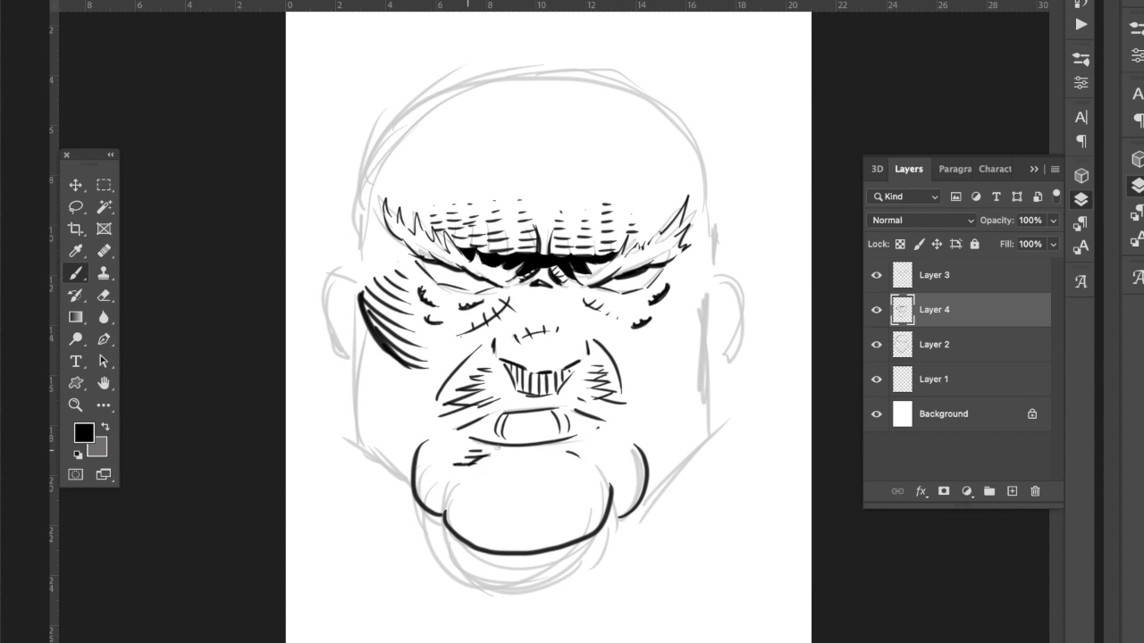
- Add short shadow strokes below the mouth and hatch the lobes on both sides of the chin
drag(596, 458, 570, 455)
drag(584, 451, 555, 452)
drag(418, 501, 447, 506)
mouse_move(417, 493)
mouse_down()
mouse_move(458, 497)
mouse_move(455, 483)
mouse_up()
mouse_move(419, 468)
mouse_down()
mouse_move(449, 470)
mouse_move(448, 460)
mouse_up()
drag(432, 449, 451, 448)
drag(642, 511, 613, 509)
drag(644, 502, 611, 492)
drag(645, 484, 611, 484)
drag(643, 475, 610, 473)
drag(642, 464, 613, 455)
drag(629, 447, 617, 446)
- Shade the chin with curved horizontal hatching that tapers up toward the lower lip
mouse_move(485, 547)
mouse_down()
mouse_move(550, 547)
mouse_move(569, 534)
mouse_up()
mouse_move(495, 519)
mouse_down()
mouse_move(575, 520)
mouse_move(565, 505)
mouse_up()
drag(512, 492, 561, 490)
mouse_move(521, 479)
mouse_down()
mouse_move(549, 479)
mouse_move(541, 467)
mouse_up()
drag(529, 460, 539, 459)
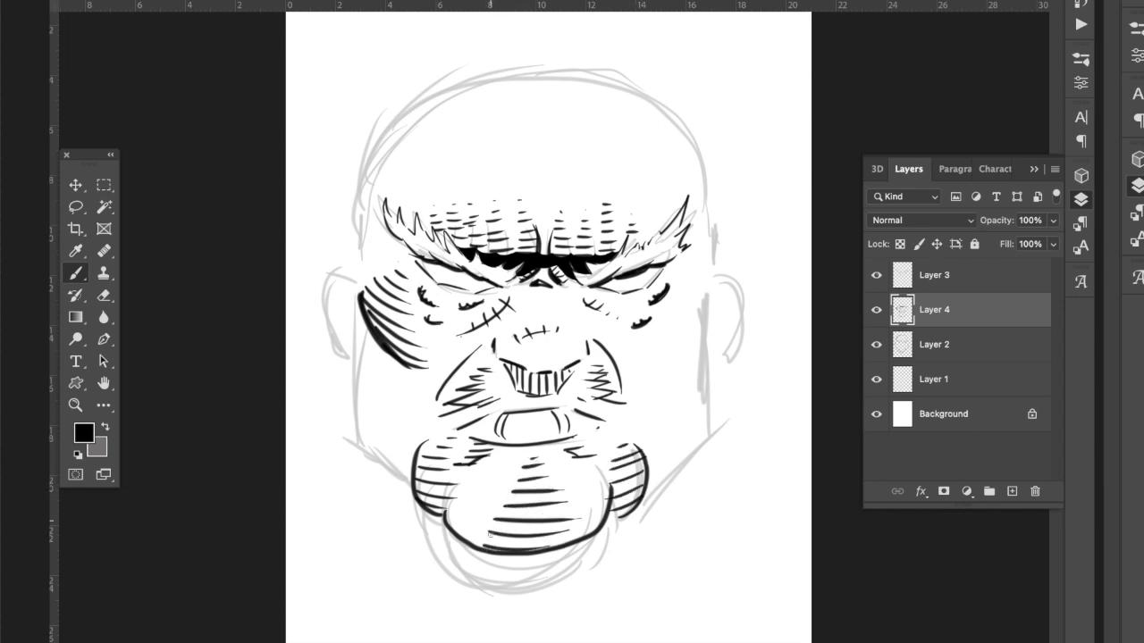
mouse_move(449, 515)
mouse_down()
mouse_move(509, 540)
mouse_move(513, 505)
mouse_up()
drag(469, 510, 519, 487)
mouse_move(544, 547)
mouse_down()
mouse_move(604, 515)
mouse_move(596, 500)
mouse_up()
mouse_move(547, 517)
mouse_down()
mouse_move(587, 489)
mouse_move(559, 474)
mouse_up()
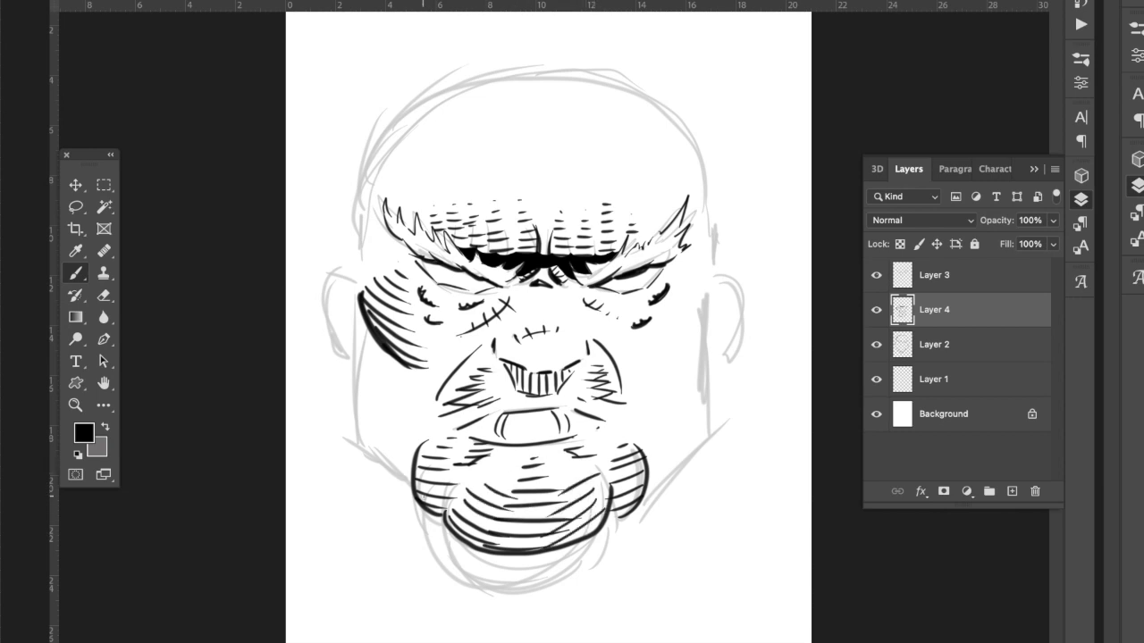
- Thicken the hatching on both side lobes of the chin with additional strokes
mouse_move(417, 502)
mouse_down()
mouse_move(449, 513)
mouse_move(452, 493)
mouse_up()
drag(418, 469, 443, 476)
mouse_move(642, 483)
mouse_down()
mouse_move(616, 506)
mouse_move(620, 479)
mouse_up()
key(super+z)
drag(639, 452, 608, 466)
drag(631, 444, 610, 459)
- Touch up the lower lip and ink the jaw and face outline on both sides
mouse_move(481, 445)
mouse_down()
mouse_move(488, 454)
mouse_move(564, 444)
mouse_move(484, 446)
mouse_up()
drag(505, 431, 474, 441)
mouse_move(409, 483)
mouse_down()
mouse_move(361, 429)
mouse_move(362, 332)
mouse_up()
drag(655, 495, 711, 420)
drag(715, 424, 704, 316)
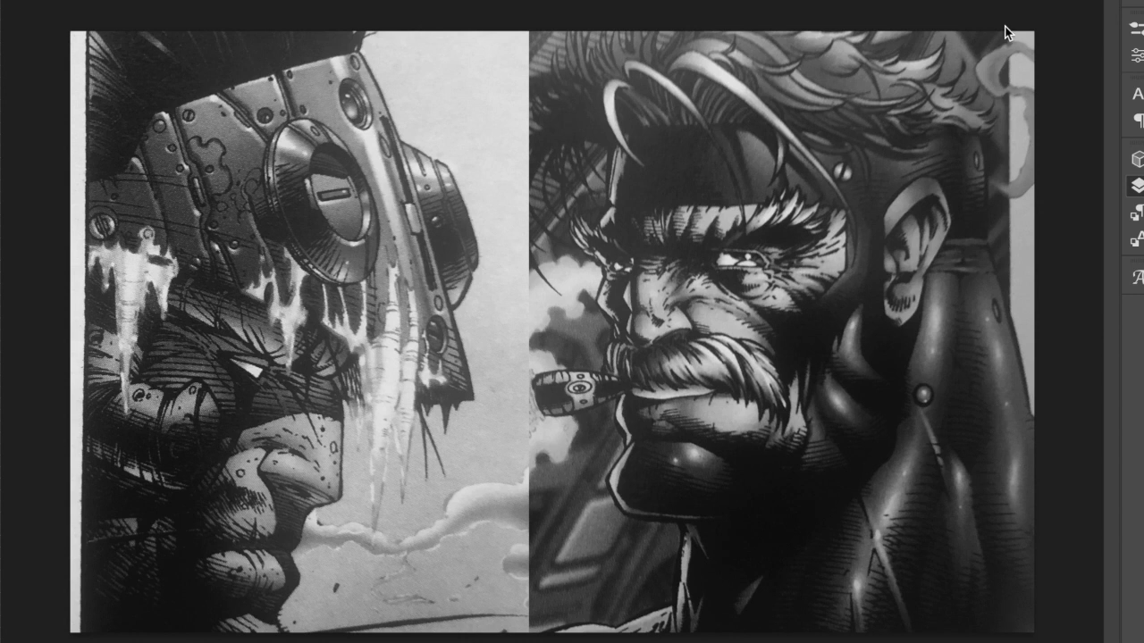
- Hide the three Background reference layers and show the white Layer 8 as a sketching area beside the Layer 0 artwork
click(1137, 182)
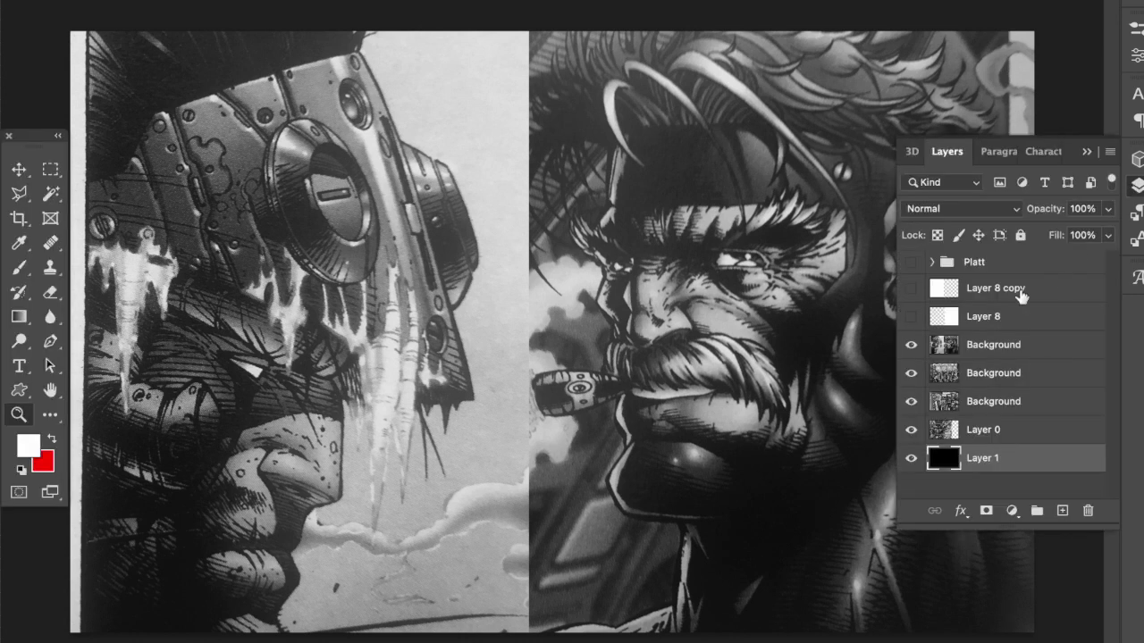
click(1139, 183)
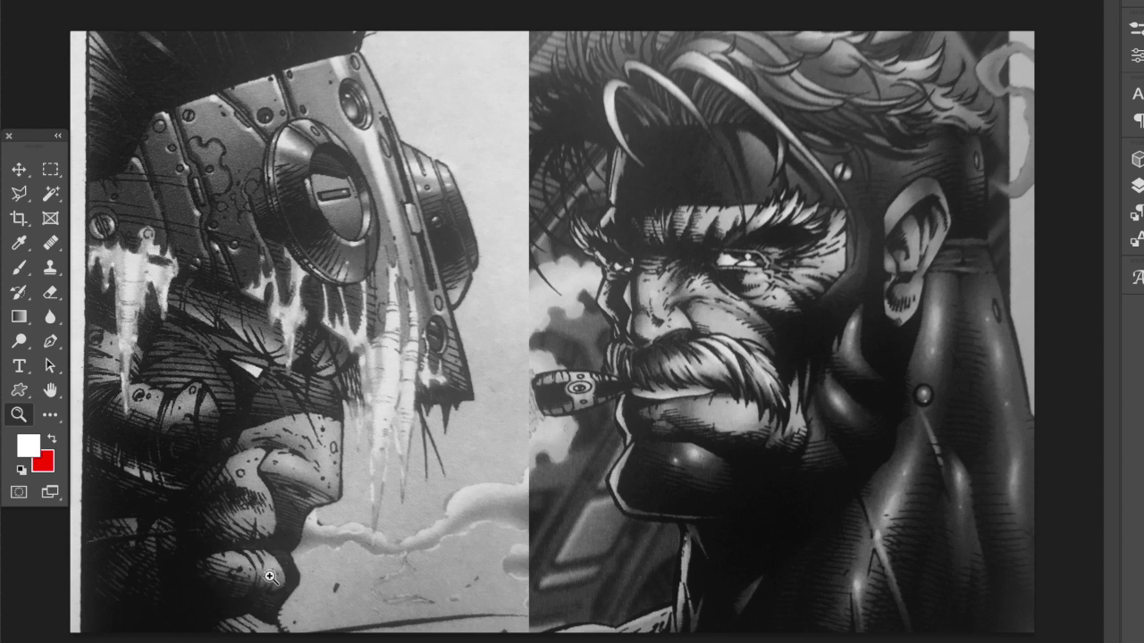
click(19, 169)
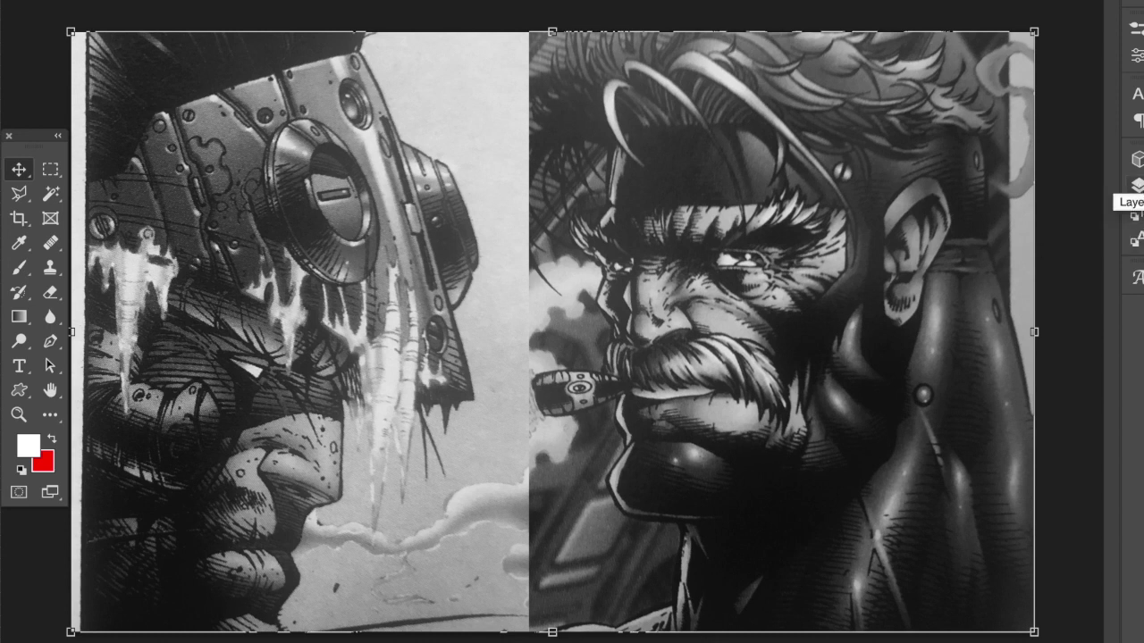
click(1139, 186)
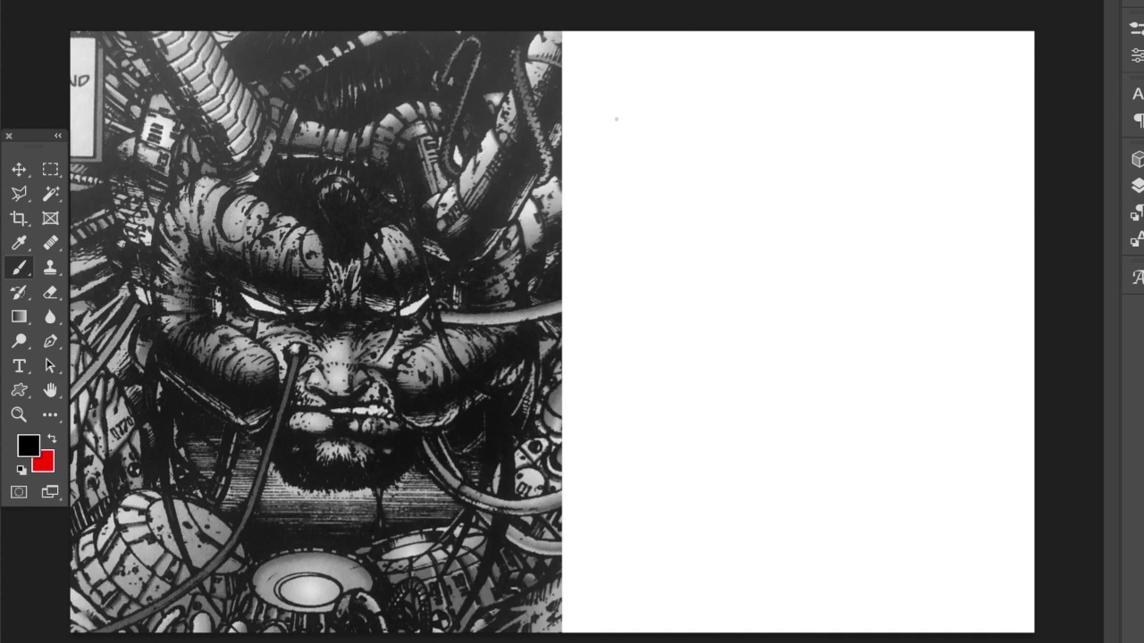
- Sketch a narrow front-view head outline with jaw, skull, ears and neck in the white area's upper left
mouse_move(616, 110)
mouse_down()
mouse_move(614, 170)
mouse_move(665, 234)
mouse_up()
mouse_move(619, 183)
mouse_down()
mouse_move(653, 222)
mouse_move(691, 232)
mouse_up()
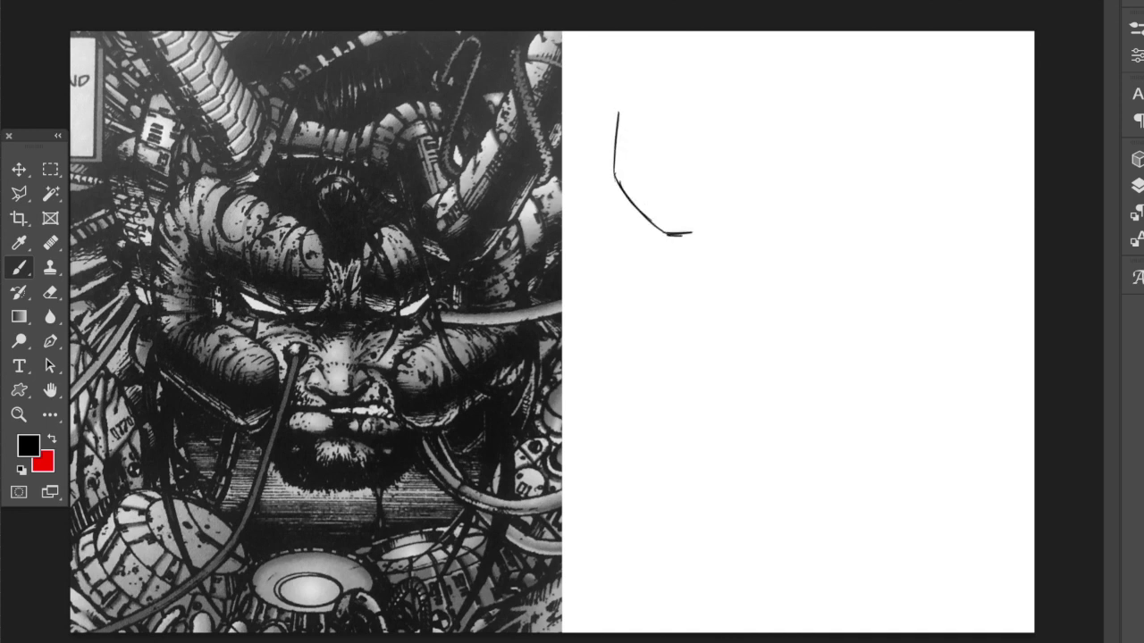
drag(735, 172, 688, 240)
drag(722, 118, 720, 177)
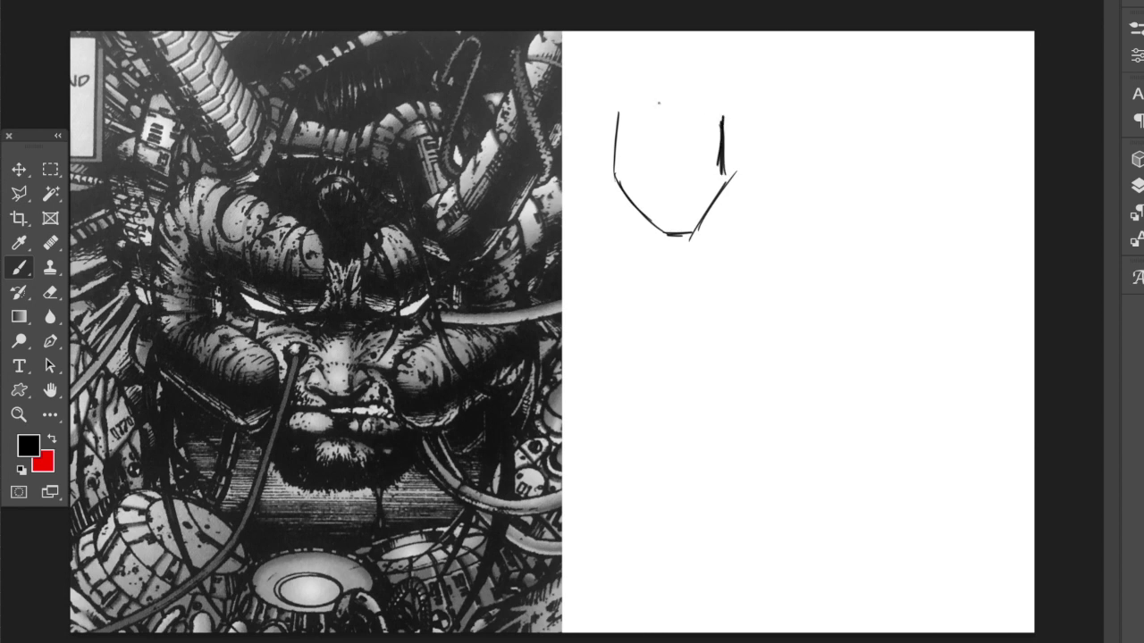
mouse_move(617, 109)
mouse_down()
mouse_move(706, 85)
mouse_move(726, 125)
mouse_up()
drag(610, 130, 615, 158)
drag(721, 136, 728, 166)
drag(622, 192, 626, 245)
drag(719, 193, 719, 254)
- Draw the eyes, slanted brows, nose and mouth on the narrow head and a double-headed horizontal arrow below it
drag(629, 141, 715, 139)
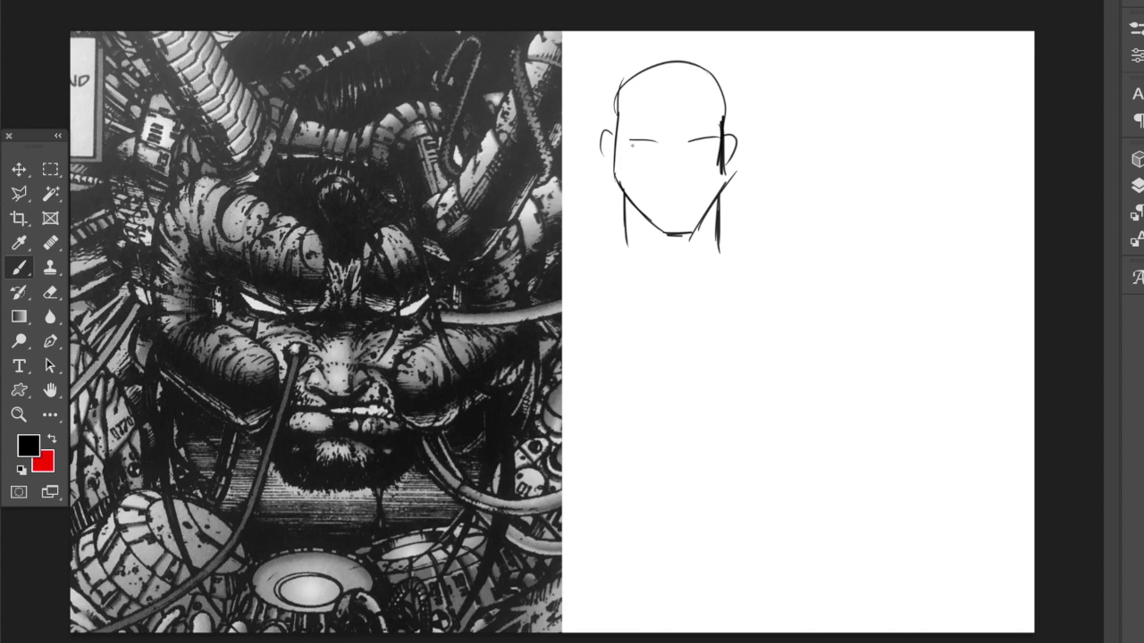
drag(631, 148, 715, 145)
mouse_move(623, 127)
mouse_down()
mouse_move(652, 140)
mouse_move(718, 131)
mouse_up()
drag(666, 176, 697, 206)
click(667, 208)
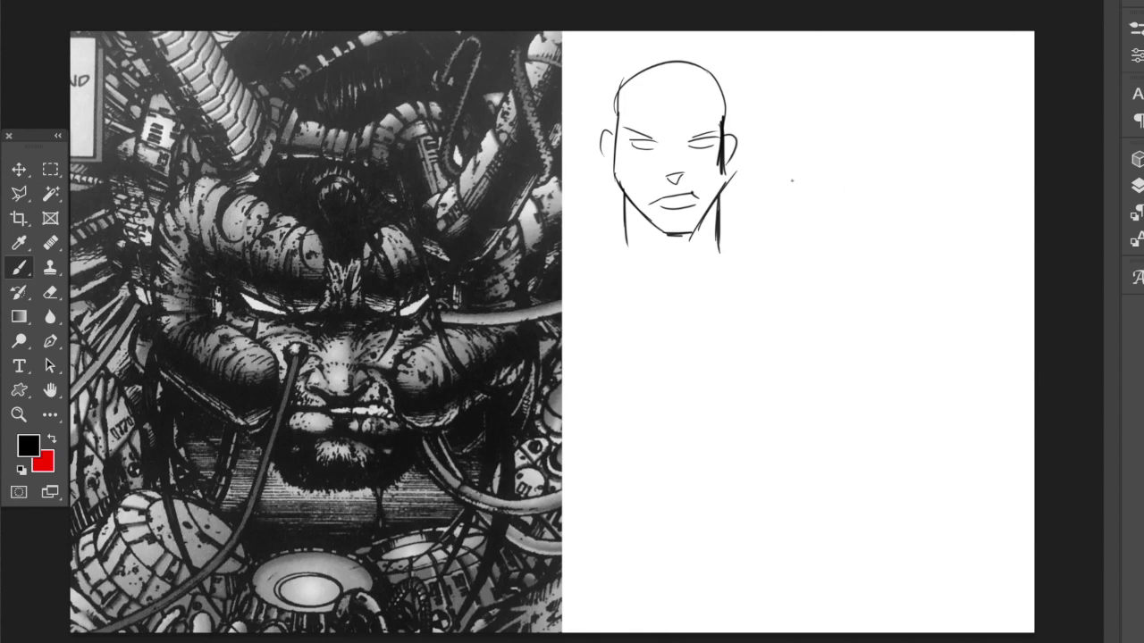
mouse_move(612, 265)
mouse_down()
mouse_move(608, 293)
mouse_move(757, 276)
mouse_move(735, 300)
mouse_up()
- Sketch the outline of a much wider head with a broad jaw beside the narrow head
mouse_move(791, 159)
mouse_down()
mouse_move(785, 215)
mouse_move(790, 204)
mouse_move(808, 233)
mouse_move(856, 253)
mouse_up()
mouse_move(801, 211)
mouse_down()
mouse_move(872, 257)
mouse_move(847, 250)
mouse_move(903, 256)
mouse_move(960, 215)
mouse_up()
drag(957, 162, 957, 209)
mouse_move(793, 156)
mouse_down()
mouse_move(799, 117)
mouse_move(826, 96)
mouse_move(914, 101)
mouse_move(954, 122)
mouse_move(951, 157)
mouse_up()
mouse_move(922, 100)
mouse_down()
mouse_move(954, 163)
mouse_move(930, 107)
mouse_up()
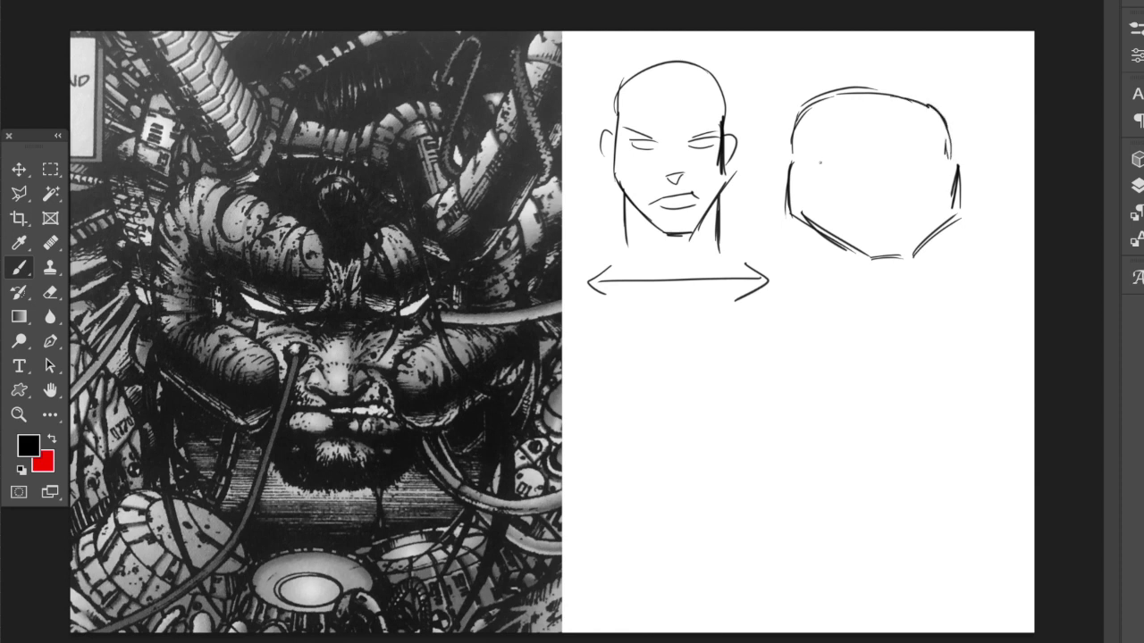
- Draw scowling brows, narrow eyes, nose, mouth and a protruding chin inside the wide head
mouse_move(825, 162)
mouse_down()
mouse_move(863, 168)
mouse_move(828, 165)
mouse_move(851, 176)
mouse_move(940, 165)
mouse_up()
drag(814, 146, 863, 168)
mouse_move(938, 147)
mouse_down()
mouse_move(905, 161)
mouse_move(906, 202)
mouse_move(885, 154)
mouse_move(899, 171)
mouse_up()
mouse_move(856, 218)
mouse_down()
mouse_move(913, 217)
mouse_move(861, 235)
mouse_move(924, 239)
mouse_move(862, 257)
mouse_move(923, 245)
mouse_up()
drag(795, 216, 859, 259)
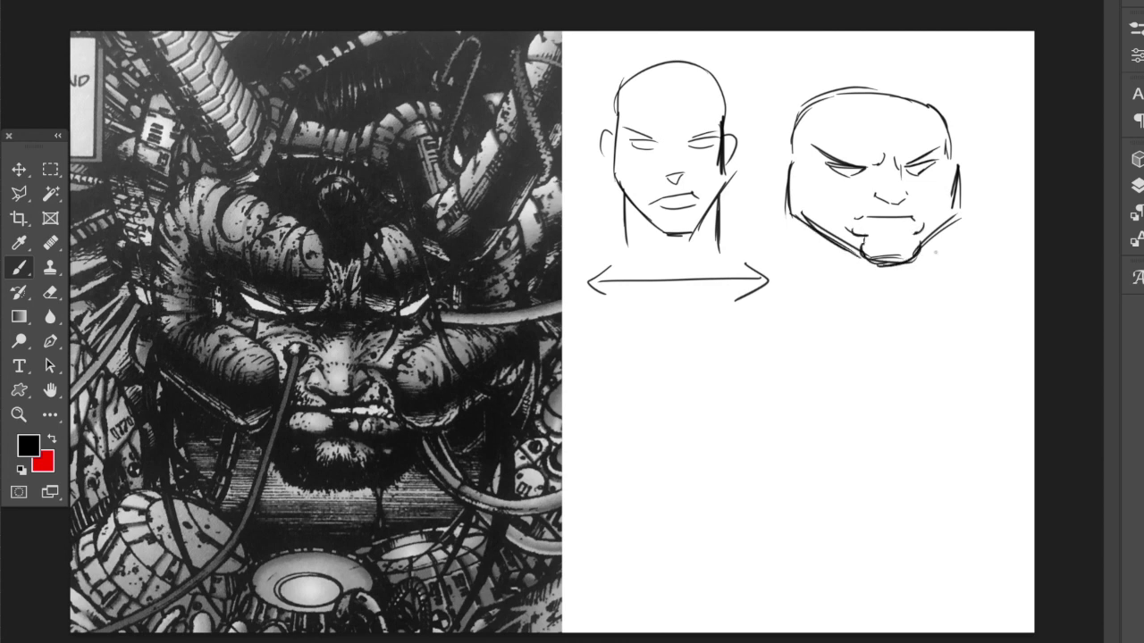
- Strengthen the wide head's contour and add an outward-pointing arrow on each side of its jaw
drag(957, 216, 919, 249)
mouse_move(958, 190)
mouse_down()
mouse_move(940, 114)
mouse_move(905, 92)
mouse_move(854, 86)
mouse_move(812, 106)
mouse_move(788, 161)
mouse_up()
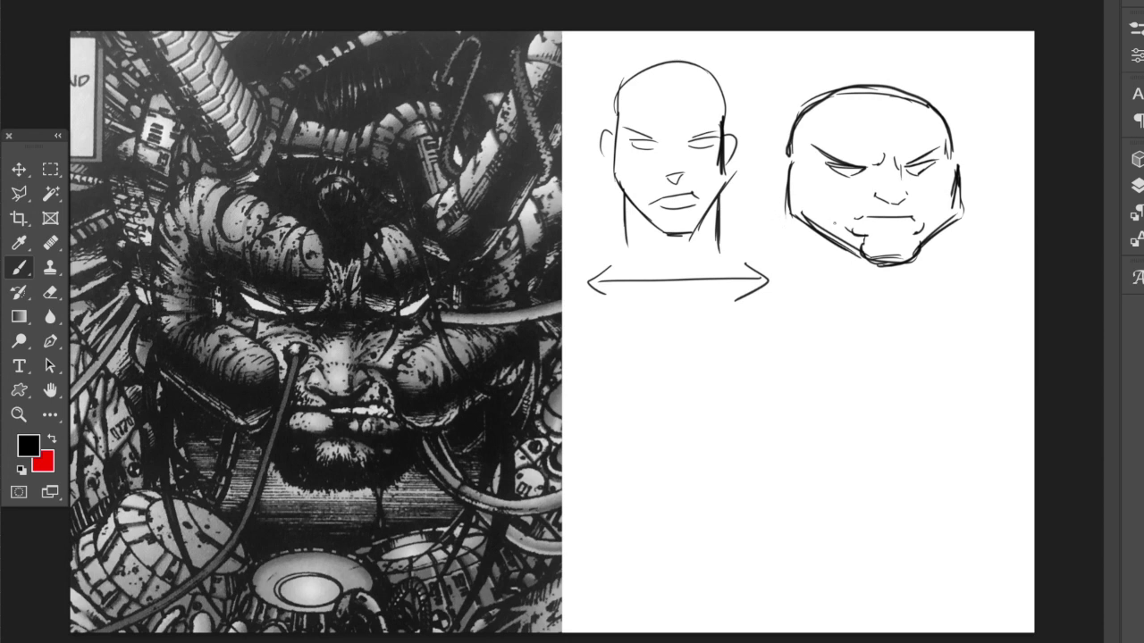
mouse_move(777, 215)
mouse_down()
mouse_move(738, 218)
mouse_move(762, 230)
mouse_up()
drag(1010, 215, 980, 215)
drag(990, 205, 990, 230)
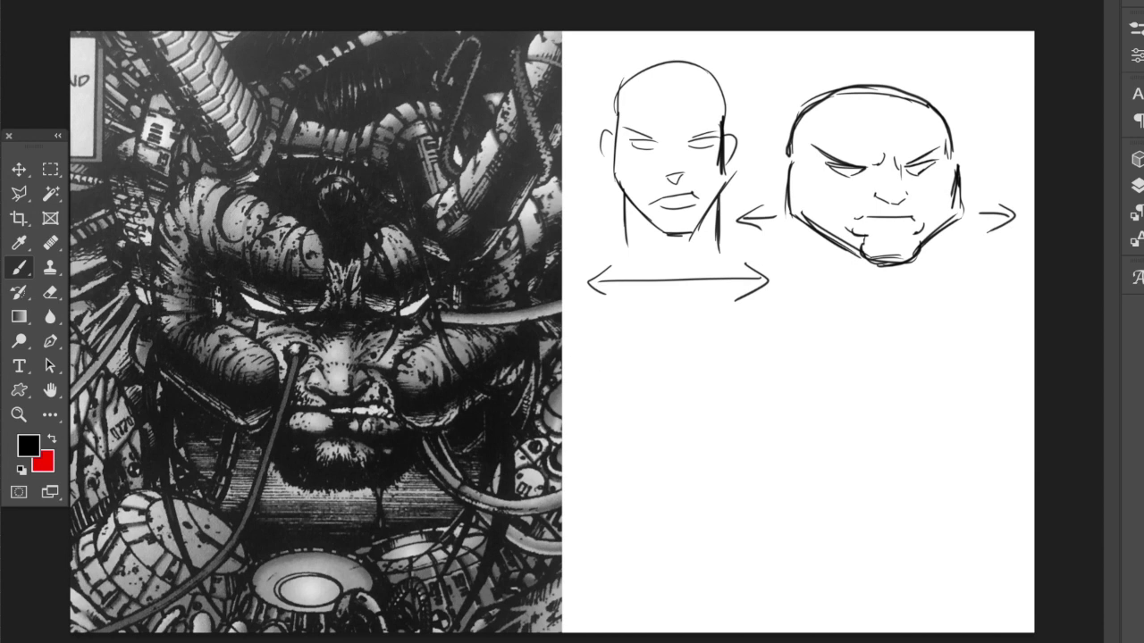
- Sketch two facing angular C-shaped face halves with slanted eyes below the heads
mouse_move(631, 341)
mouse_down()
mouse_move(727, 376)
mouse_move(613, 460)
mouse_up()
mouse_move(608, 348)
mouse_down()
mouse_move(607, 504)
mouse_move(695, 540)
mouse_up()
drag(604, 516, 698, 541)
mouse_move(722, 537)
mouse_down()
mouse_move(723, 487)
mouse_move(652, 458)
mouse_move(651, 412)
mouse_up()
drag(670, 411, 715, 405)
drag(726, 377, 726, 404)
mouse_move(815, 368)
mouse_down()
mouse_move(909, 345)
mouse_move(819, 402)
mouse_move(889, 400)
mouse_move(892, 460)
mouse_up()
mouse_move(888, 463)
mouse_down()
mouse_move(823, 473)
mouse_move(821, 511)
mouse_move(955, 493)
mouse_up()
drag(913, 341, 928, 491)
drag(916, 360, 930, 486)
mouse_move(675, 409)
mouse_down()
mouse_move(732, 430)
mouse_move(720, 429)
mouse_up()
mouse_move(797, 427)
mouse_down()
mouse_move(854, 405)
mouse_move(802, 429)
mouse_up()
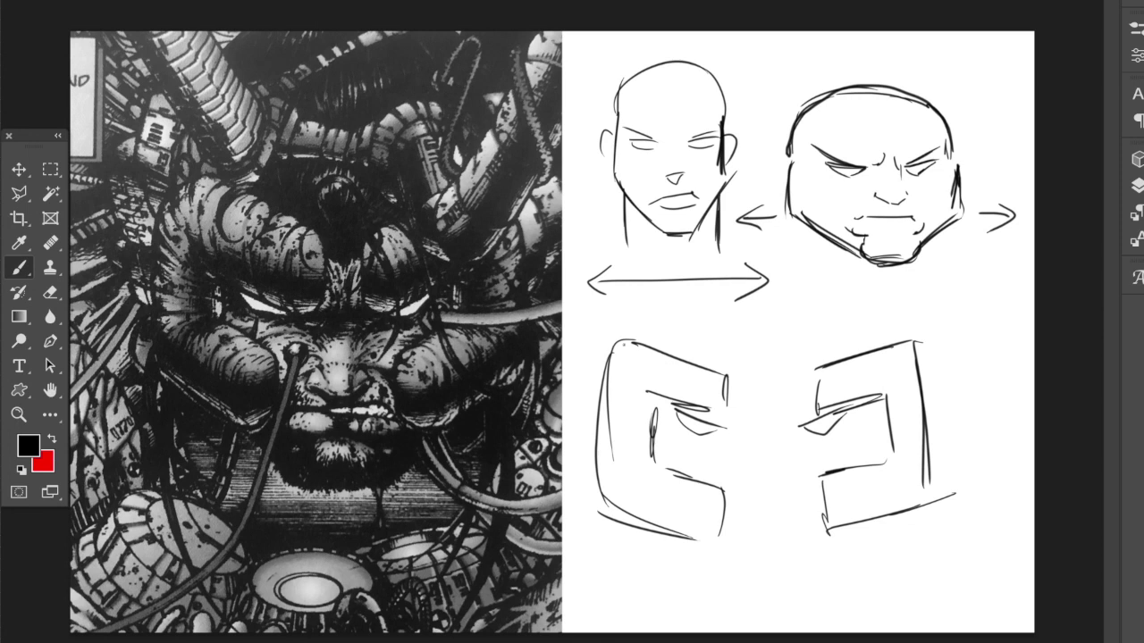
- Sketch a row of three narrow eye shapes with slanted brows over the outer two, below the face halves
key(e)
click(12, 266)
mouse_move(672, 572)
mouse_down()
mouse_move(724, 580)
mouse_move(673, 574)
mouse_move(691, 592)
mouse_move(716, 580)
mouse_up()
mouse_move(729, 579)
mouse_down()
mouse_move(770, 570)
mouse_move(749, 587)
mouse_move(840, 563)
mouse_move(793, 581)
mouse_move(824, 566)
mouse_up()
drag(722, 577, 666, 552)
drag(783, 572, 815, 551)
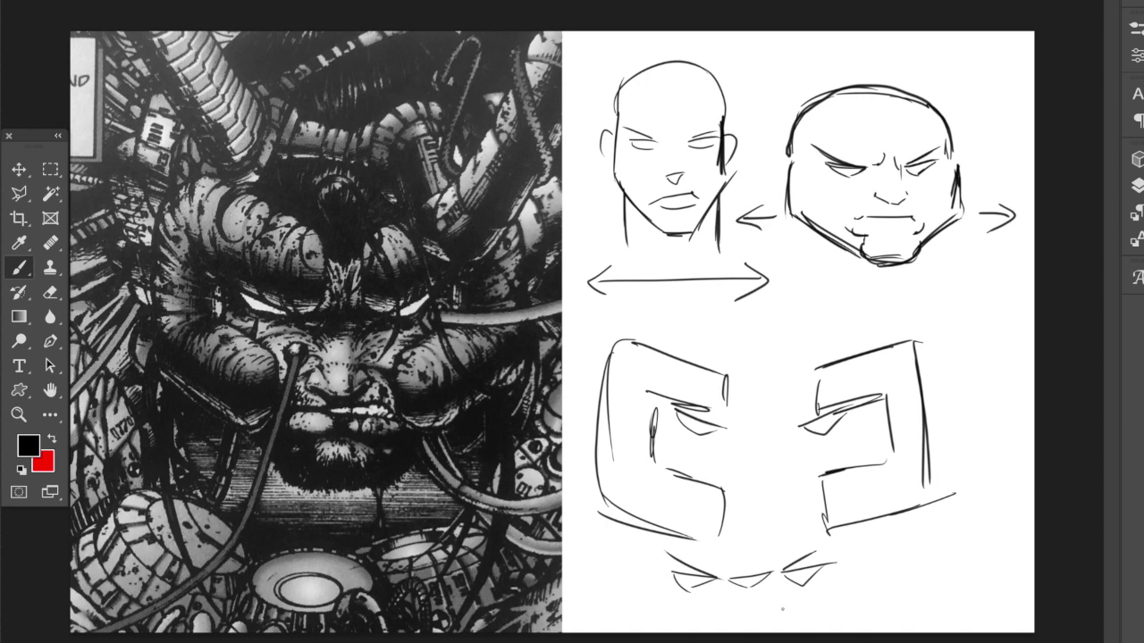
mouse_move(858, 562)
mouse_down()
mouse_move(892, 577)
mouse_move(950, 573)
mouse_move(976, 554)
mouse_move(958, 577)
mouse_move(891, 574)
mouse_up()
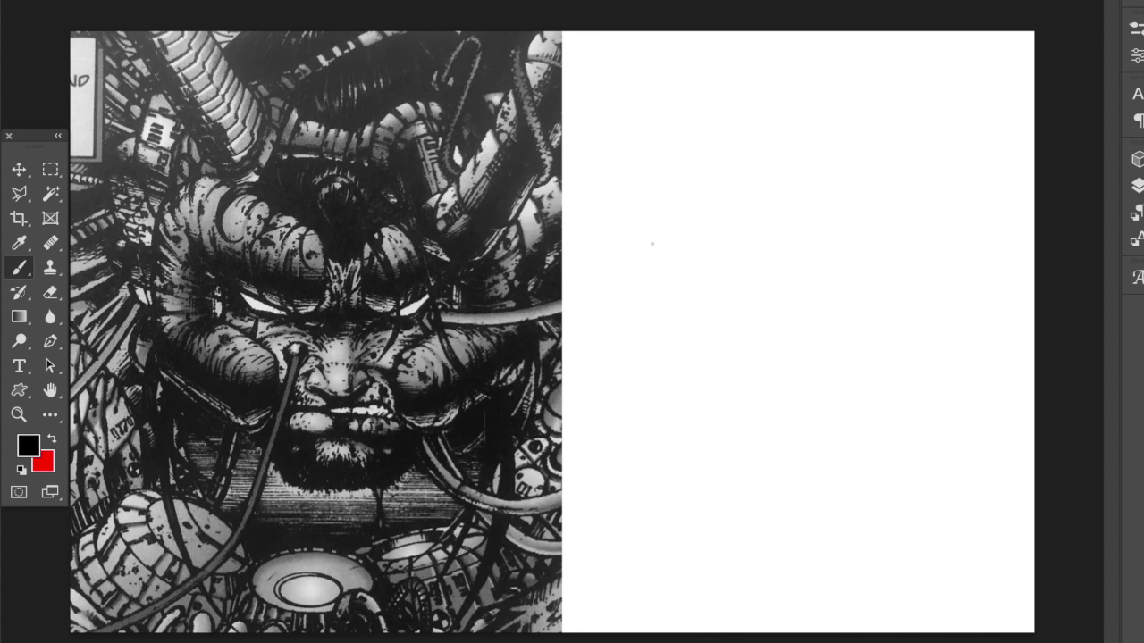
- Sketch a pair of angry, triangular slanted eyes on the cleared white area
drag(647, 236, 740, 264)
mouse_move(649, 237)
mouse_down()
mouse_move(677, 268)
mouse_move(724, 259)
mouse_up()
drag(843, 257, 903, 219)
drag(843, 260, 881, 259)
drag(900, 220, 874, 265)
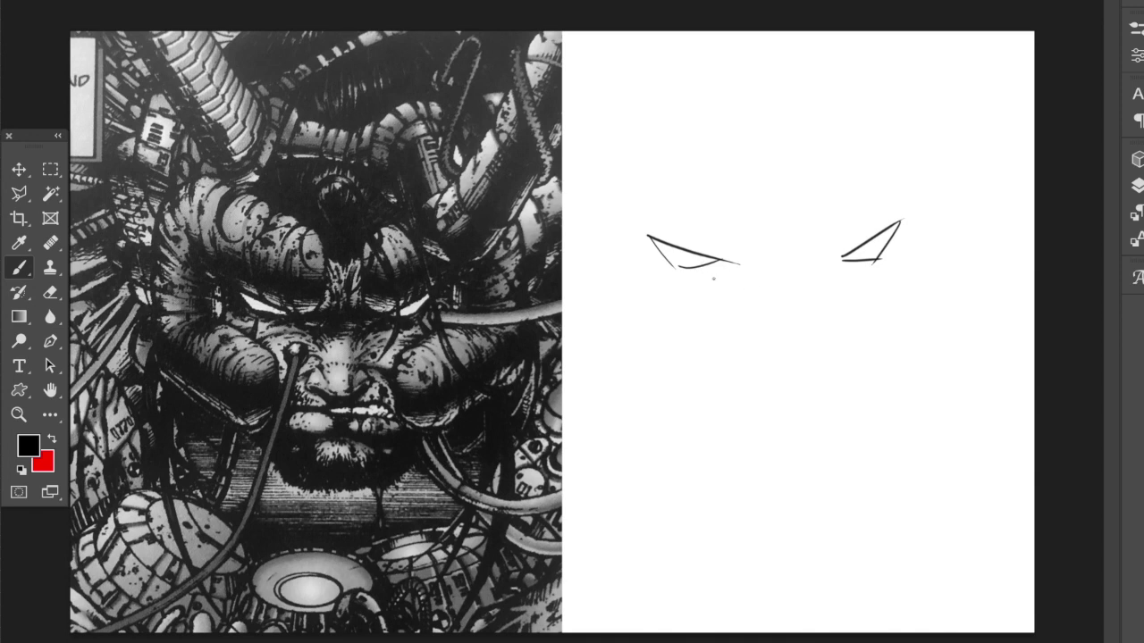
- Draw curved frown wrinkles between the triangular eyes and above both upper lids
drag(762, 215, 729, 263)
mouse_move(778, 215)
mouse_down()
mouse_move(750, 259)
mouse_move(795, 220)
mouse_move(838, 256)
mouse_up()
drag(795, 211, 803, 254)
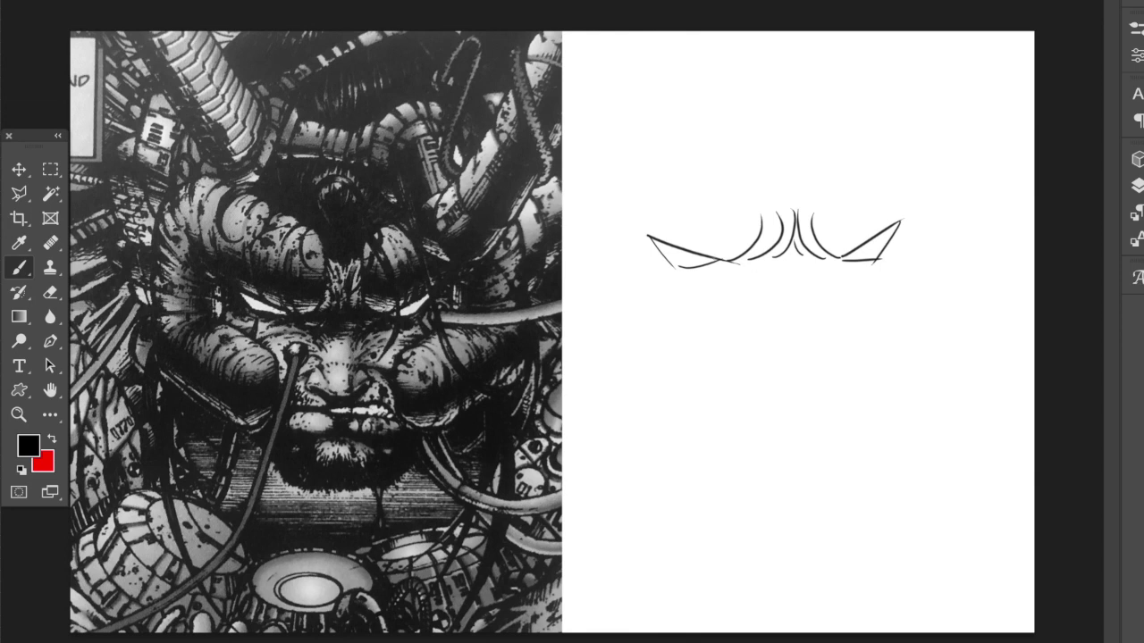
mouse_move(715, 259)
mouse_down()
mouse_move(733, 226)
mouse_move(711, 231)
mouse_move(715, 218)
mouse_up()
mouse_move(853, 249)
mouse_down()
mouse_move(816, 203)
mouse_move(846, 193)
mouse_up()
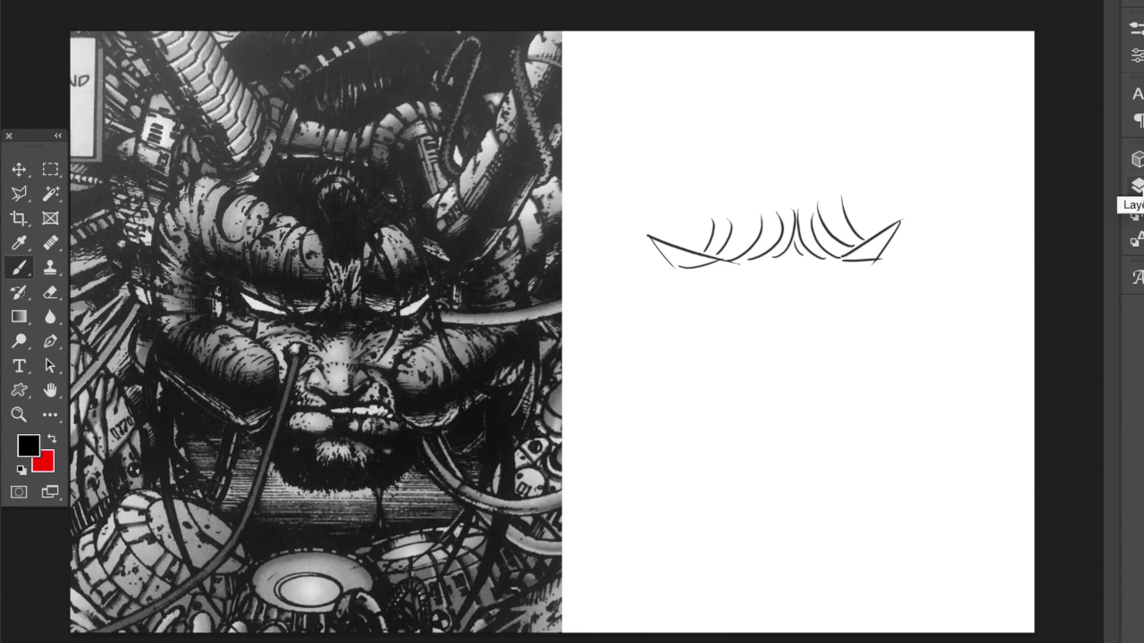
- Hide Layer 8 and show the middle Background layer to examine the brow shading in the comic panels
click(1137, 185)
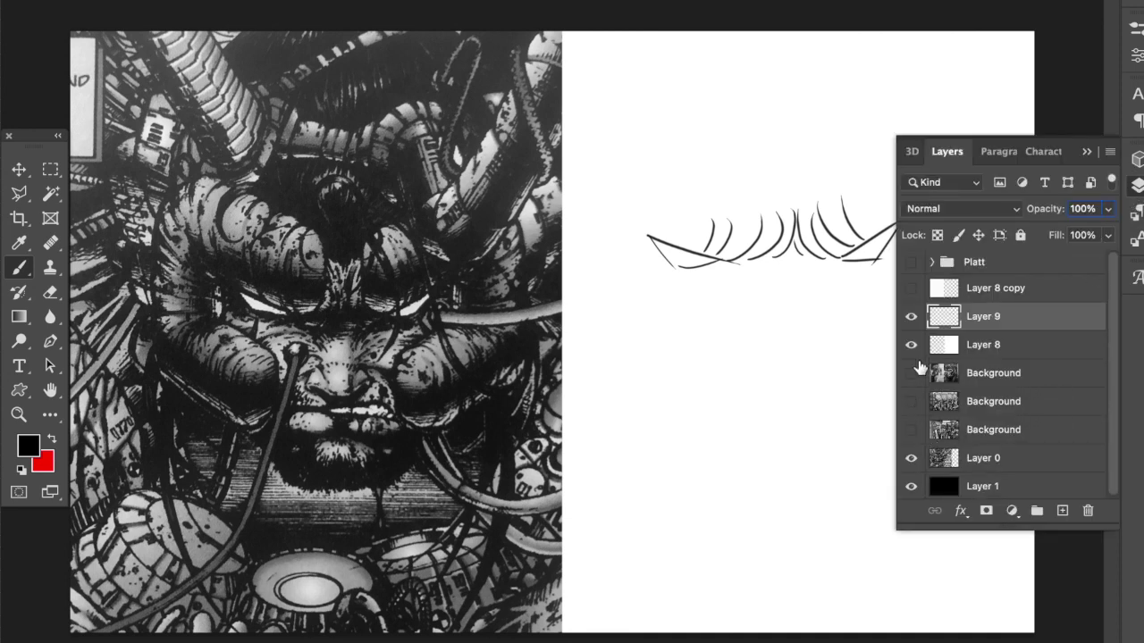
click(911, 345)
click(911, 401)
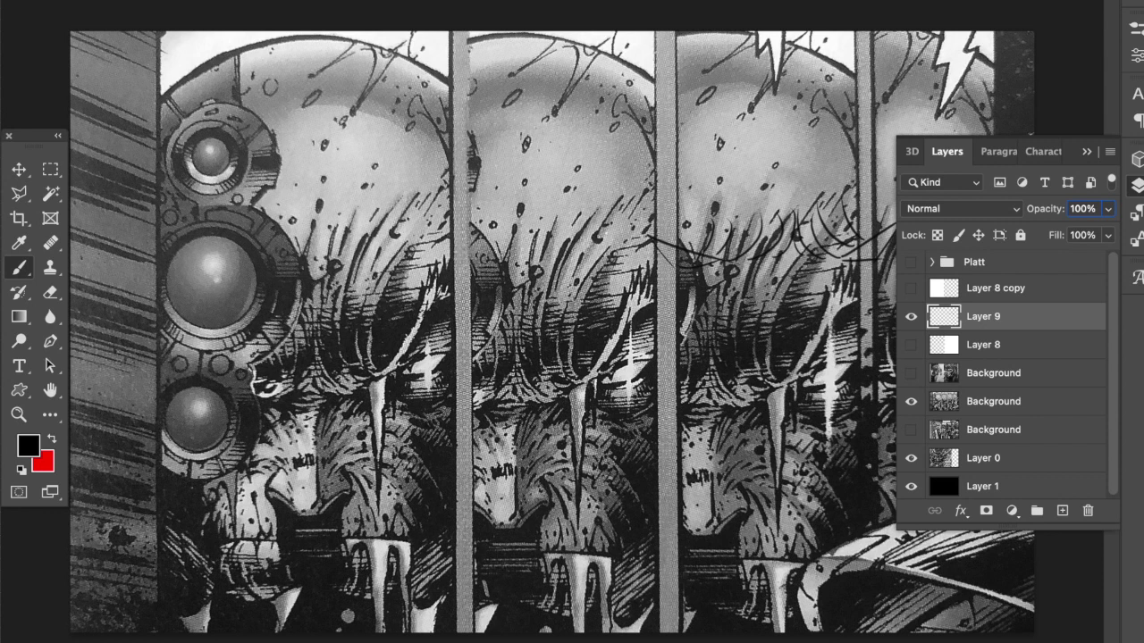
- Circle the first panel's brow wrinkles in red and draw a red triangular eye with a brow stroke on the forehead
key(x)
mouse_move(343, 279)
mouse_down()
mouse_move(407, 336)
mouse_move(334, 277)
mouse_up()
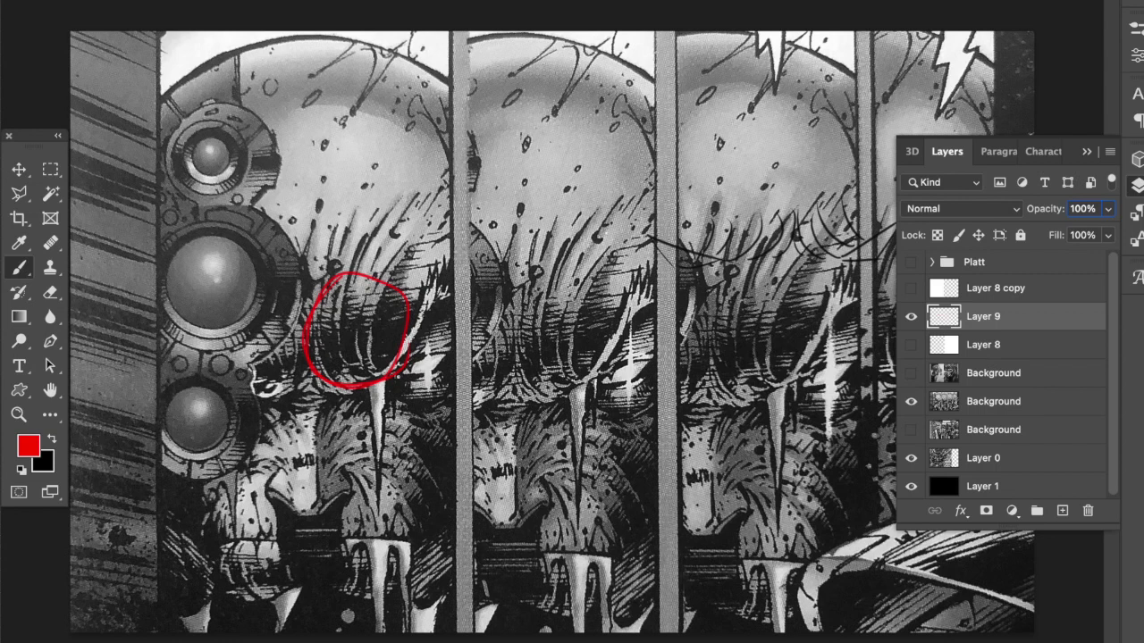
drag(316, 190, 393, 137)
drag(378, 181, 317, 190)
mouse_move(394, 140)
mouse_down()
mouse_move(376, 180)
mouse_move(390, 147)
mouse_up()
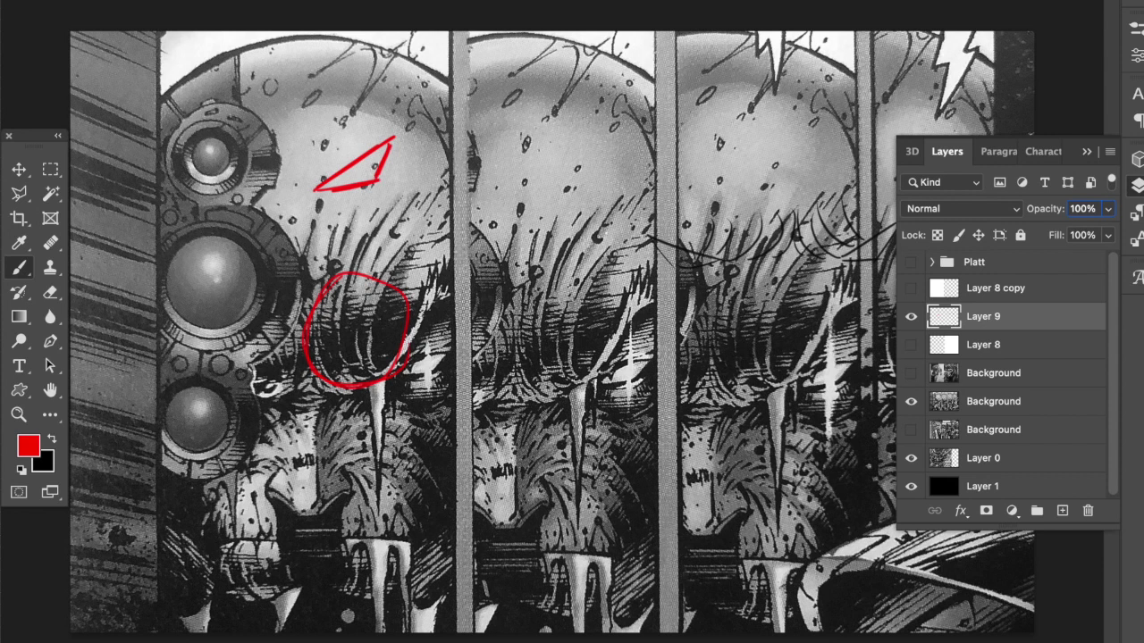
mouse_move(333, 225)
mouse_down()
mouse_move(385, 210)
mouse_move(362, 225)
mouse_move(385, 211)
mouse_move(337, 216)
mouse_move(383, 211)
mouse_move(341, 214)
mouse_move(374, 217)
mouse_move(357, 230)
mouse_move(344, 210)
mouse_move(385, 207)
mouse_up()
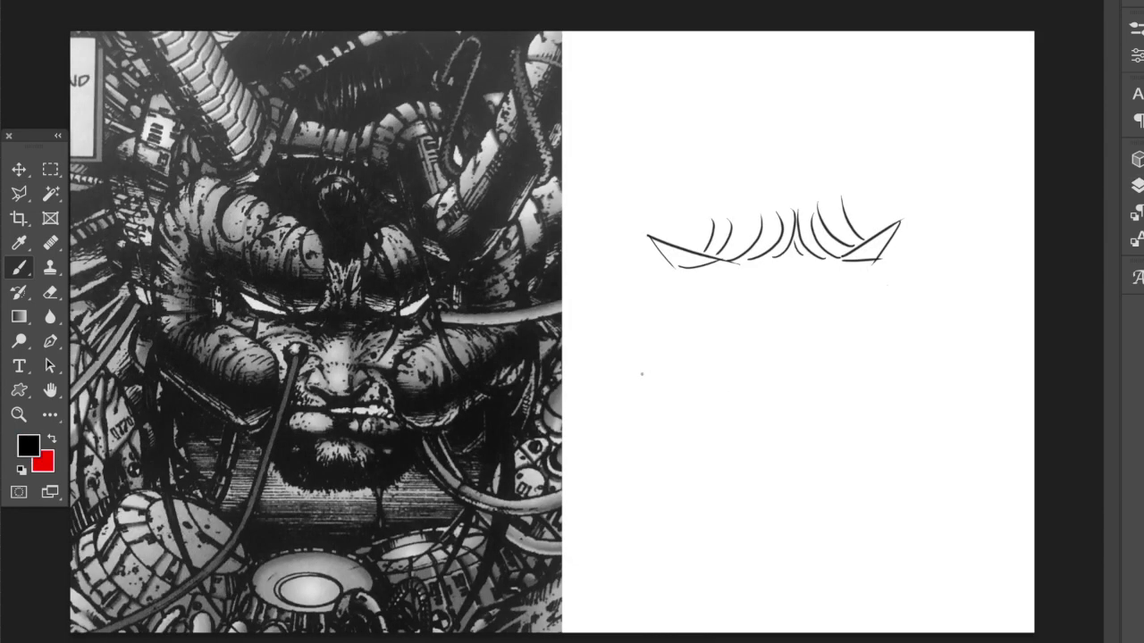
- Sketch a second pair of narrow slanted eyes with spiky, feathered eyebrows below the first pair
drag(626, 366, 679, 384)
mouse_move(813, 378)
mouse_down()
mouse_move(852, 360)
mouse_move(845, 375)
mouse_up()
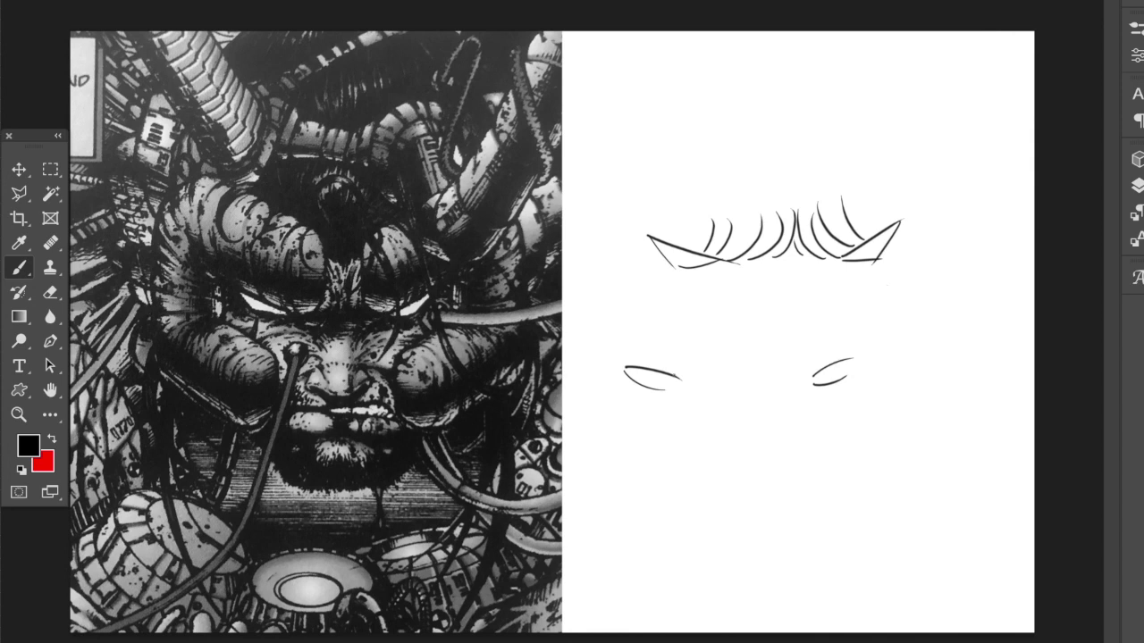
mouse_move(649, 368)
mouse_down()
mouse_move(603, 341)
mouse_move(603, 314)
mouse_move(619, 345)
mouse_up()
mouse_move(615, 321)
mouse_down()
mouse_move(622, 347)
mouse_move(633, 348)
mouse_move(625, 324)
mouse_move(655, 371)
mouse_move(641, 330)
mouse_move(670, 370)
mouse_up()
mouse_move(669, 364)
mouse_down()
mouse_move(688, 377)
mouse_move(699, 367)
mouse_up()
mouse_move(824, 367)
mouse_down()
mouse_move(885, 314)
mouse_move(869, 318)
mouse_up()
mouse_move(835, 352)
mouse_down()
mouse_move(858, 329)
mouse_move(797, 368)
mouse_up()
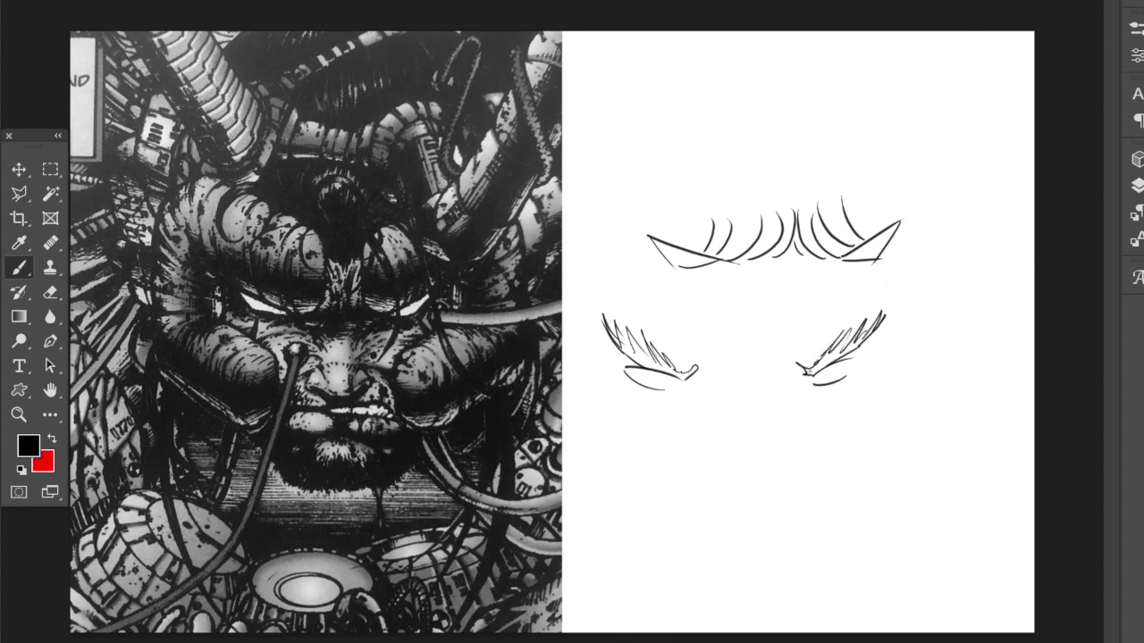
- Draw curved frown wrinkles across the gap between the second pair of slanted eyes
mouse_move(715, 336)
mouse_down()
mouse_move(695, 375)
mouse_move(745, 332)
mouse_up()
drag(737, 375, 751, 331)
drag(746, 375, 758, 329)
mouse_move(811, 372)
mouse_down()
mouse_move(797, 380)
mouse_move(776, 340)
mouse_move(773, 366)
mouse_move(761, 343)
mouse_up()
mouse_move(770, 341)
mouse_down()
mouse_move(777, 372)
mouse_move(797, 365)
mouse_move(788, 335)
mouse_up()
drag(680, 372, 699, 342)
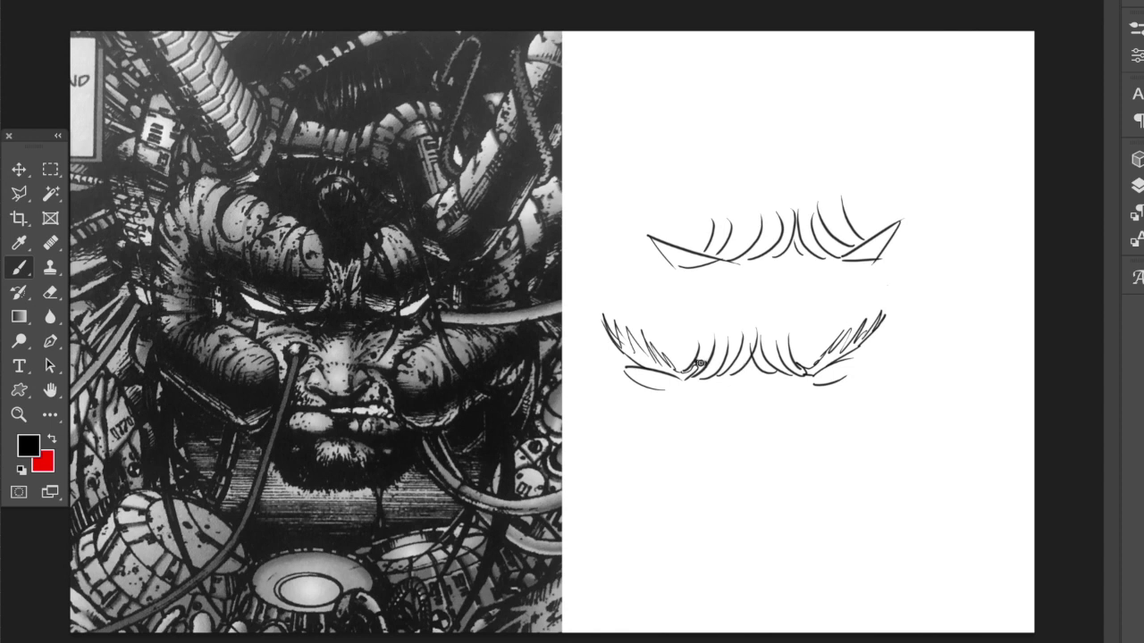
- Cross-hatch the frown wrinkles with horizontal strokes, darkening the band low between the feathered brows
mouse_move(706, 365)
mouse_down()
mouse_move(793, 361)
mouse_move(694, 368)
mouse_move(693, 380)
mouse_up()
drag(702, 383, 689, 385)
drag(760, 368, 792, 364)
drag(788, 370, 801, 371)
mouse_move(779, 378)
mouse_down()
mouse_move(812, 376)
mouse_move(790, 382)
mouse_up()
drag(690, 360, 744, 360)
mouse_move(682, 353)
mouse_down()
mouse_move(735, 352)
mouse_move(727, 339)
mouse_up()
mouse_move(726, 327)
mouse_down()
mouse_move(727, 341)
mouse_move(732, 329)
mouse_up()
drag(697, 326, 715, 326)
drag(771, 349, 799, 352)
mouse_move(747, 340)
mouse_down()
mouse_move(786, 340)
mouse_move(781, 330)
mouse_up()
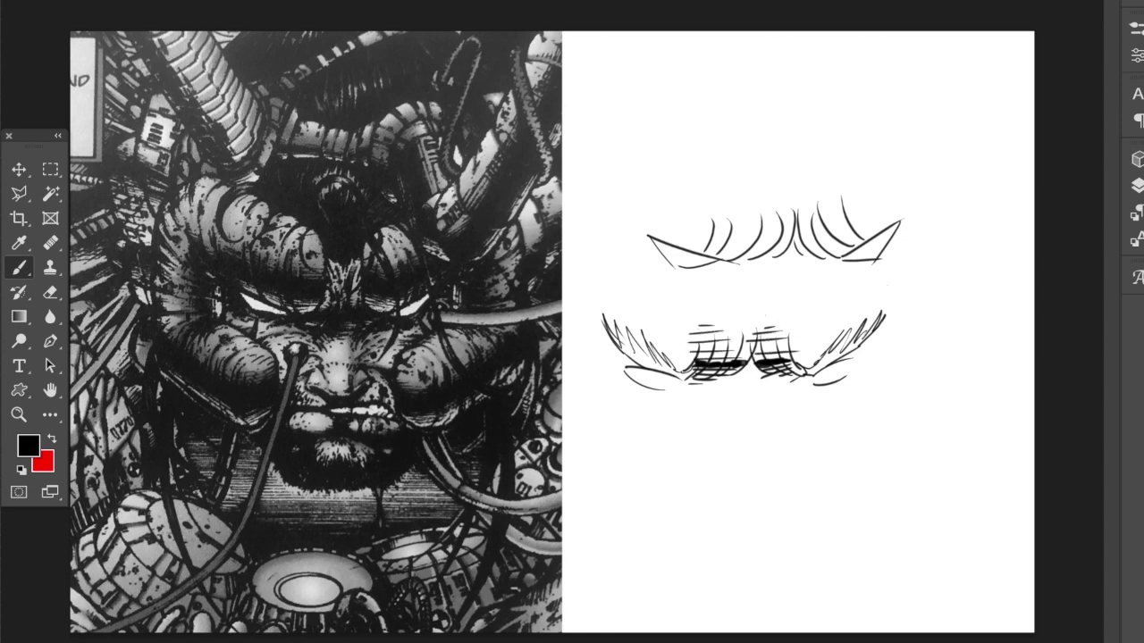
- Hide Layer 0 and show the middle Background layer as the reference
click(1137, 184)
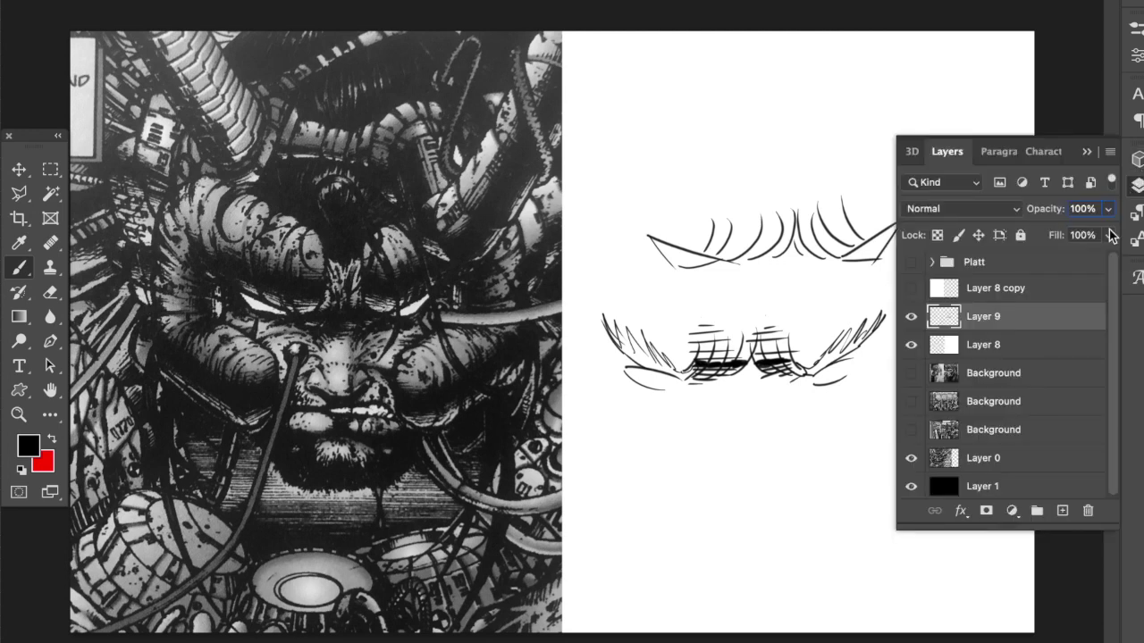
click(911, 457)
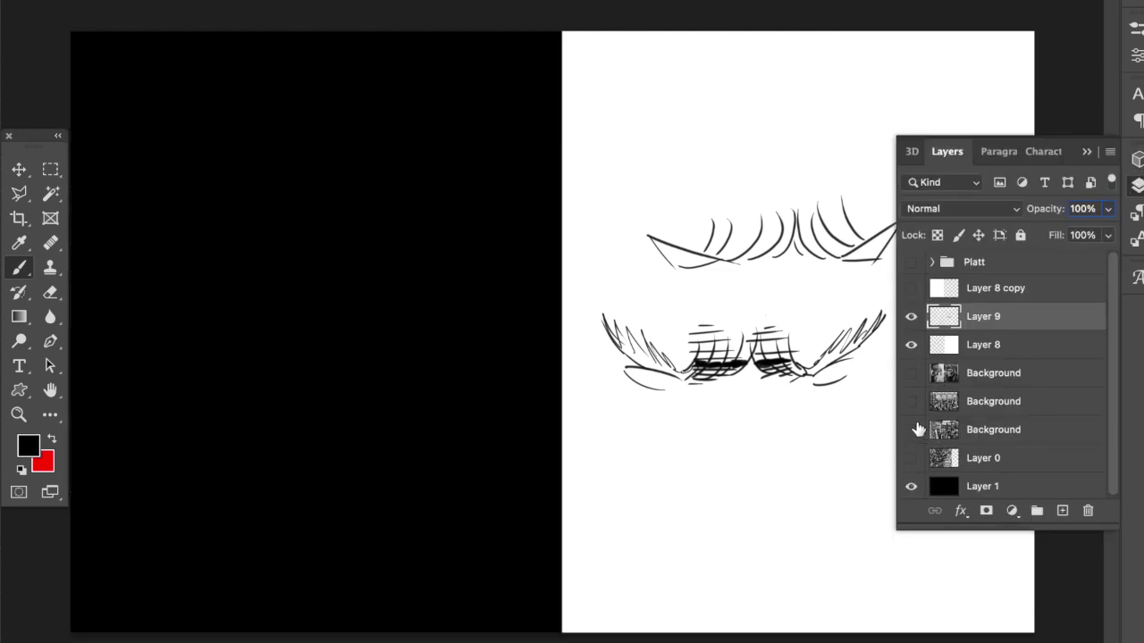
click(911, 403)
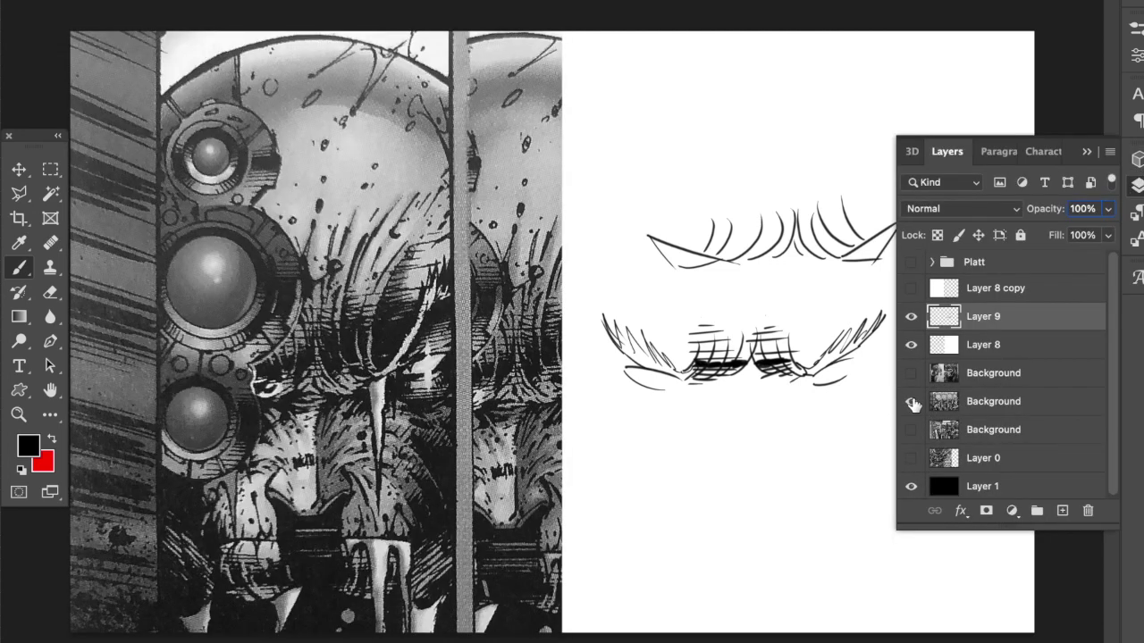
click(1086, 151)
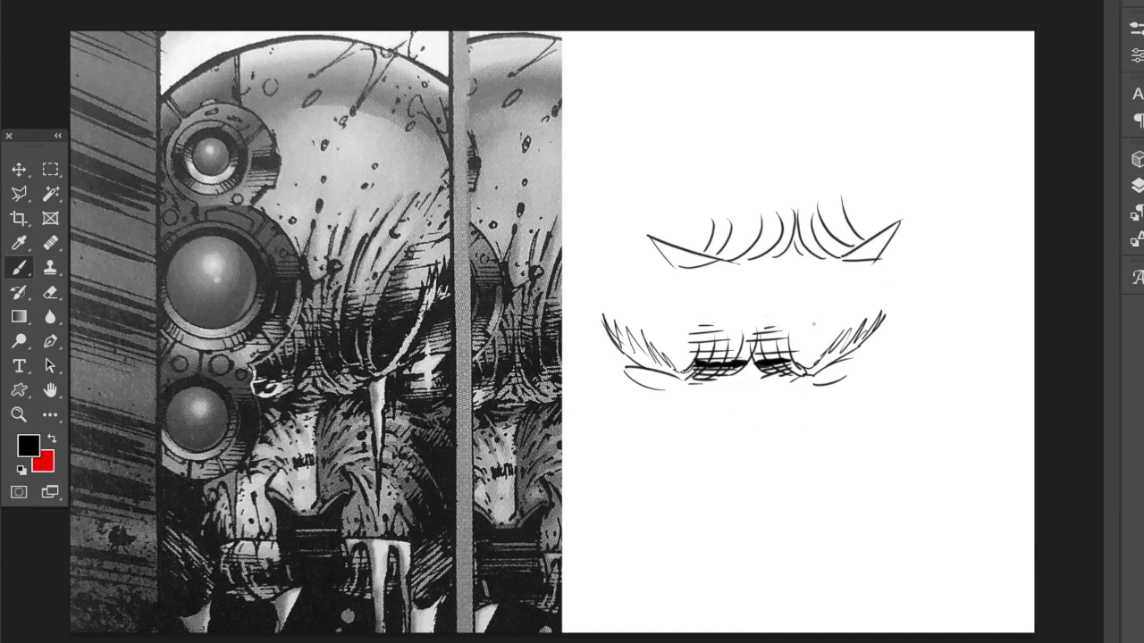
- Add short wrinkle strokes on the forehead and denser diagonal cross-hatching between the brows
mouse_move(720, 304)
mouse_down()
mouse_move(725, 323)
mouse_move(740, 318)
mouse_move(704, 314)
mouse_up()
mouse_move(777, 296)
mouse_down()
mouse_move(772, 318)
mouse_move(787, 318)
mouse_up()
drag(690, 346, 796, 339)
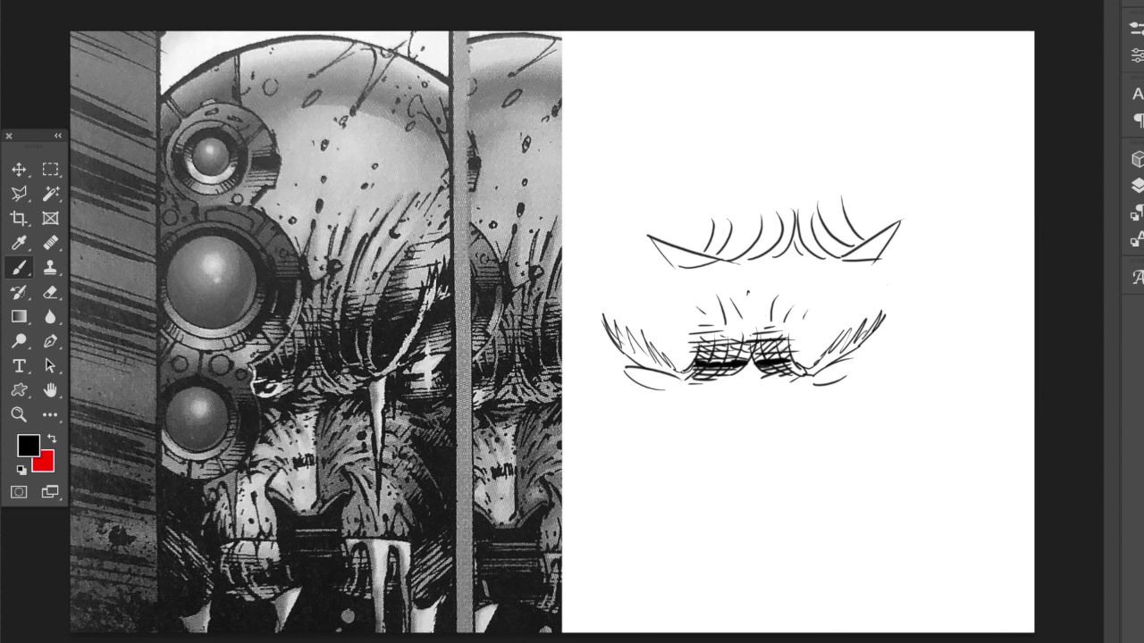
drag(788, 352, 821, 350)
- Lasso a wedge at the inner end of each feathered brow and fill both with black
right_click(19, 193)
click(90, 187)
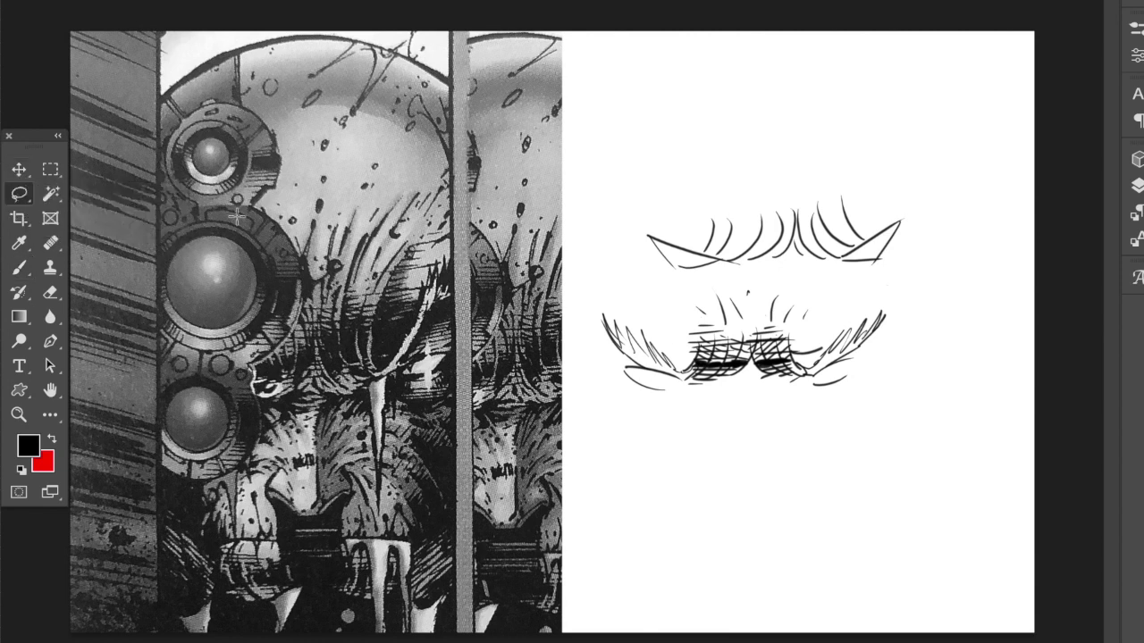
mouse_move(794, 354)
mouse_down()
mouse_move(787, 375)
mouse_move(845, 339)
mouse_move(794, 356)
mouse_move(802, 365)
mouse_move(792, 356)
mouse_up()
key(alt+BackSpace)
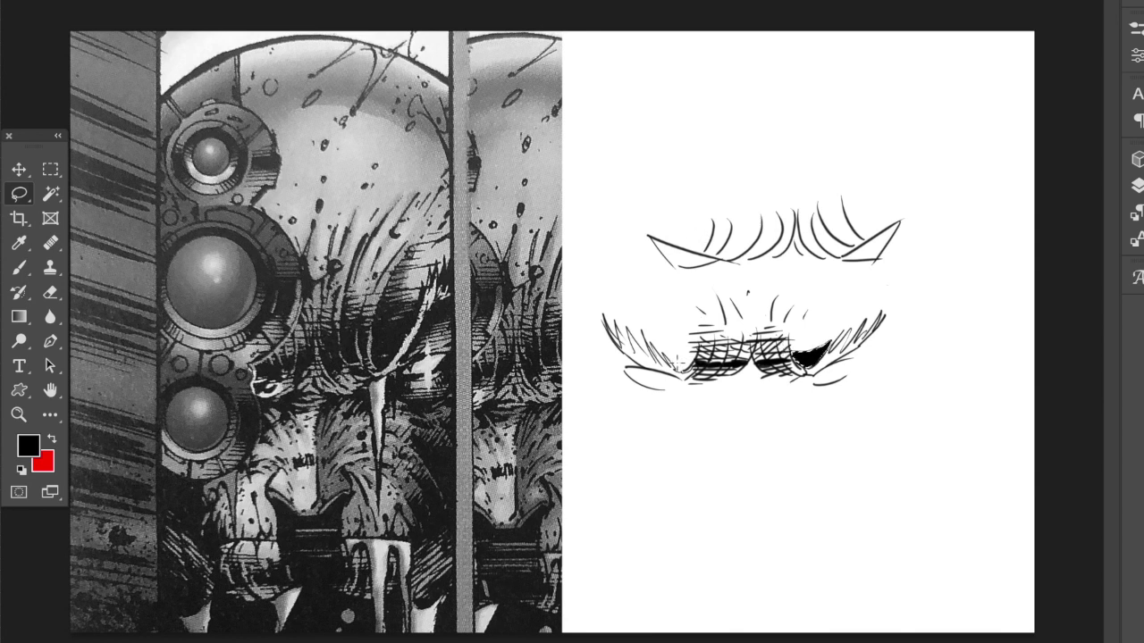
mouse_move(696, 357)
mouse_down()
mouse_move(662, 350)
mouse_move(676, 370)
mouse_move(707, 367)
mouse_up()
key(alt+BackSpace)
- Brush horizontal and slanted hatching above the black wedges at the inner ends of both brows
click(18, 267)
mouse_move(792, 350)
mouse_down()
mouse_move(830, 342)
mouse_move(819, 322)
mouse_up()
drag(799, 318, 815, 305)
mouse_move(660, 354)
mouse_down()
mouse_move(703, 345)
mouse_move(690, 322)
mouse_move(677, 336)
mouse_up()
drag(836, 330, 795, 334)
mouse_move(790, 338)
mouse_down()
mouse_move(814, 337)
mouse_move(815, 348)
mouse_up()
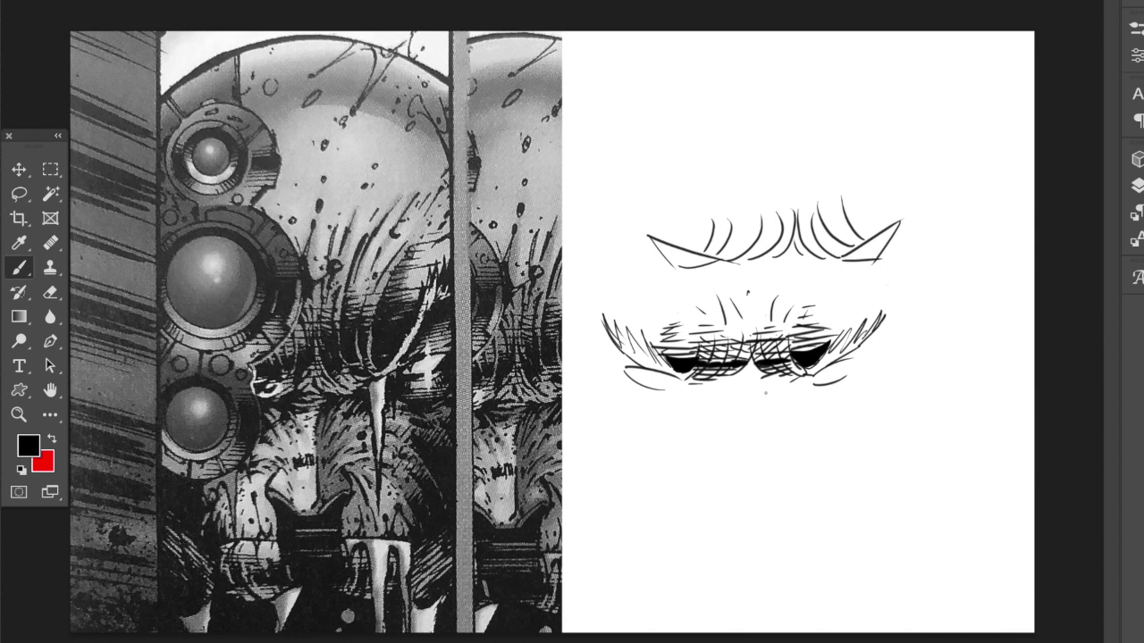
- Ink bold short dashes across the nose bridge and darken the center between the brows
mouse_move(724, 383)
mouse_down()
mouse_move(770, 379)
mouse_move(742, 386)
mouse_up()
mouse_move(735, 397)
mouse_down()
mouse_move(766, 397)
mouse_move(713, 404)
mouse_up()
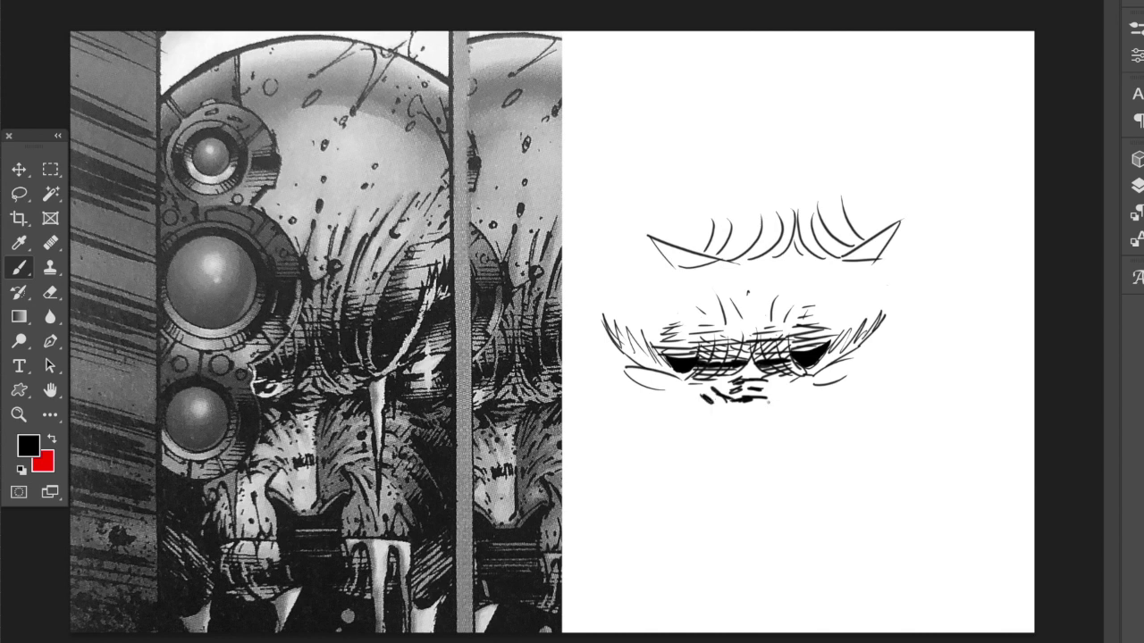
mouse_move(788, 388)
mouse_down()
mouse_move(750, 363)
mouse_move(758, 375)
mouse_move(738, 380)
mouse_move(770, 370)
mouse_move(751, 387)
mouse_move(729, 381)
mouse_up()
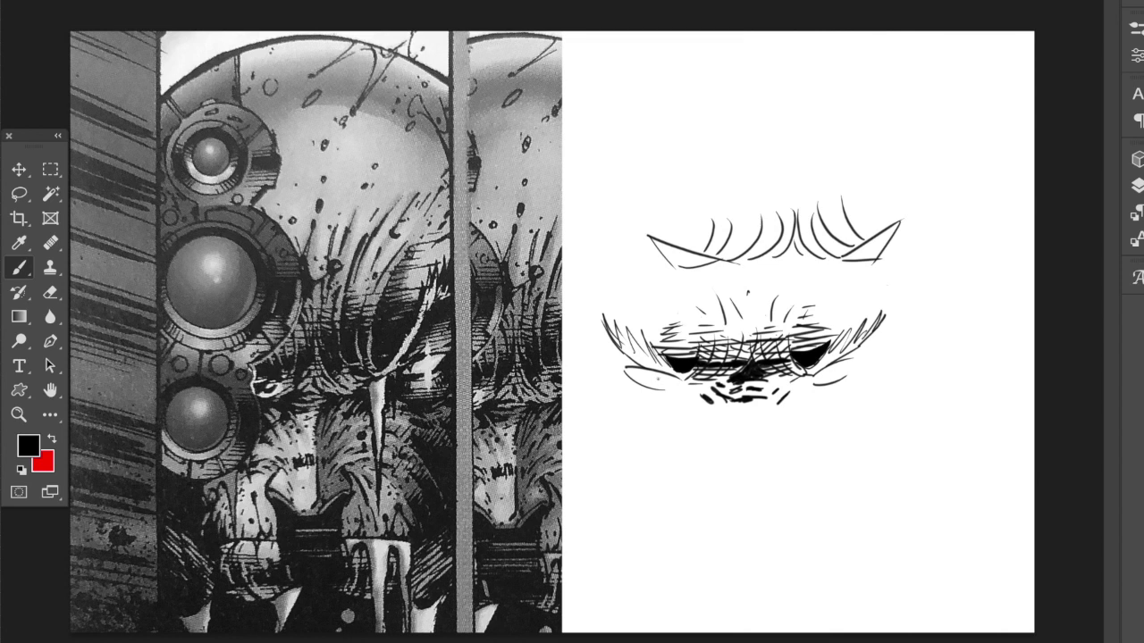
- Ink thick lower lids and rounded, hatched bags beneath both slanted eyes
mouse_move(620, 372)
mouse_down()
mouse_move(648, 392)
mouse_move(625, 376)
mouse_move(673, 389)
mouse_move(649, 397)
mouse_move(617, 377)
mouse_move(647, 394)
mouse_move(680, 388)
mouse_move(636, 388)
mouse_up()
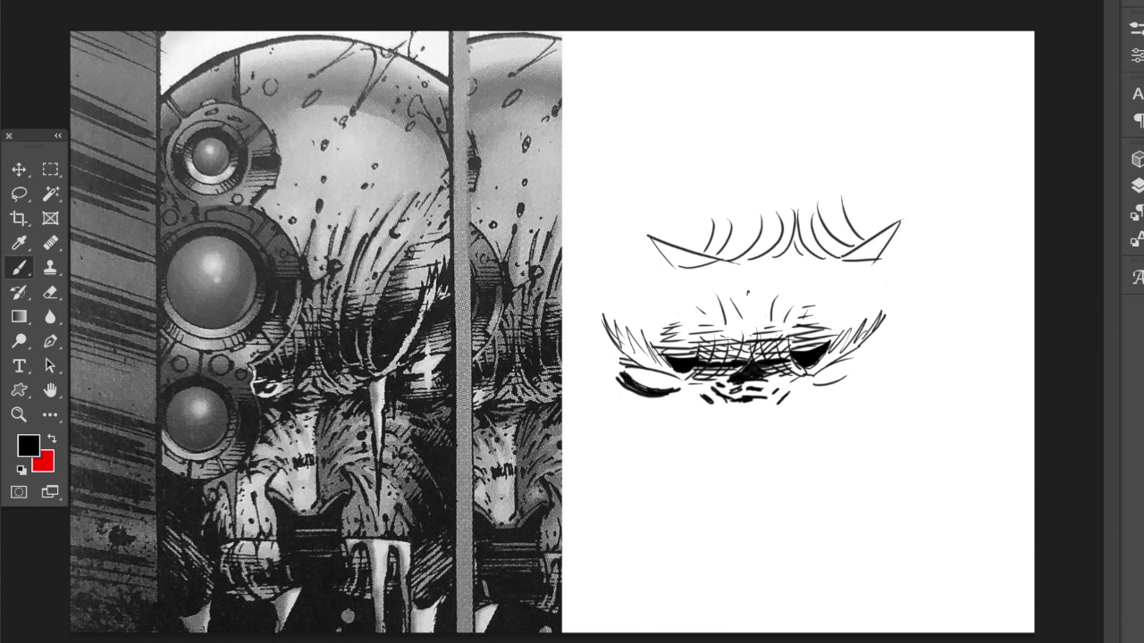
mouse_move(854, 360)
mouse_down()
mouse_move(823, 367)
mouse_move(852, 375)
mouse_move(849, 359)
mouse_up()
mouse_move(612, 390)
mouse_down()
mouse_move(622, 407)
mouse_move(673, 409)
mouse_up()
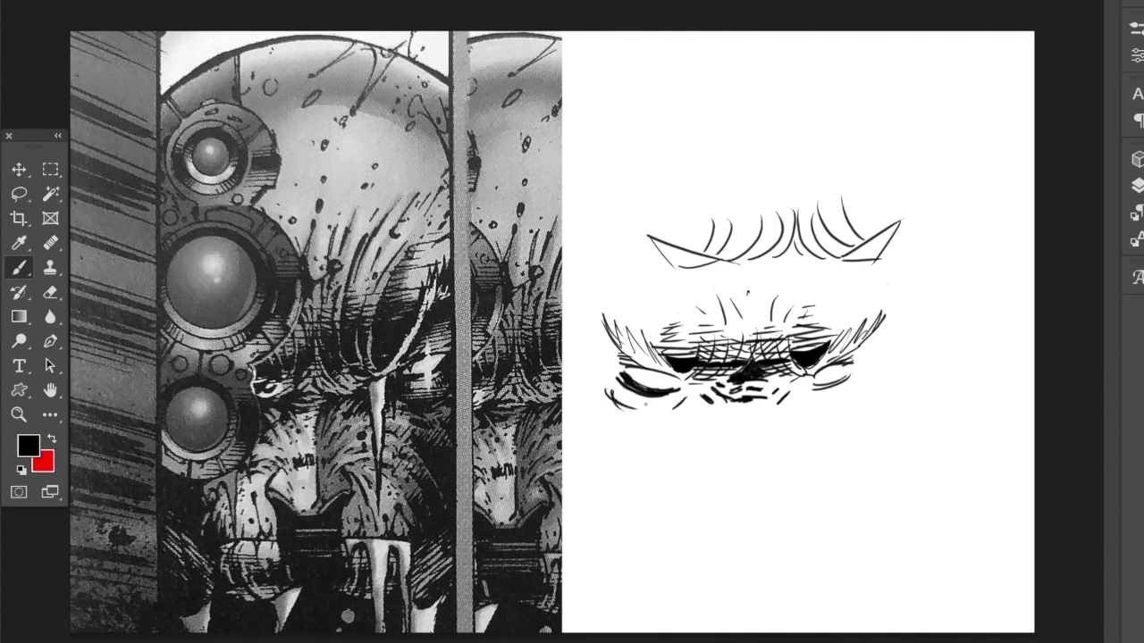
mouse_move(665, 413)
mouse_down()
mouse_move(625, 410)
mouse_move(672, 406)
mouse_move(627, 409)
mouse_move(621, 388)
mouse_move(678, 402)
mouse_move(630, 402)
mouse_up()
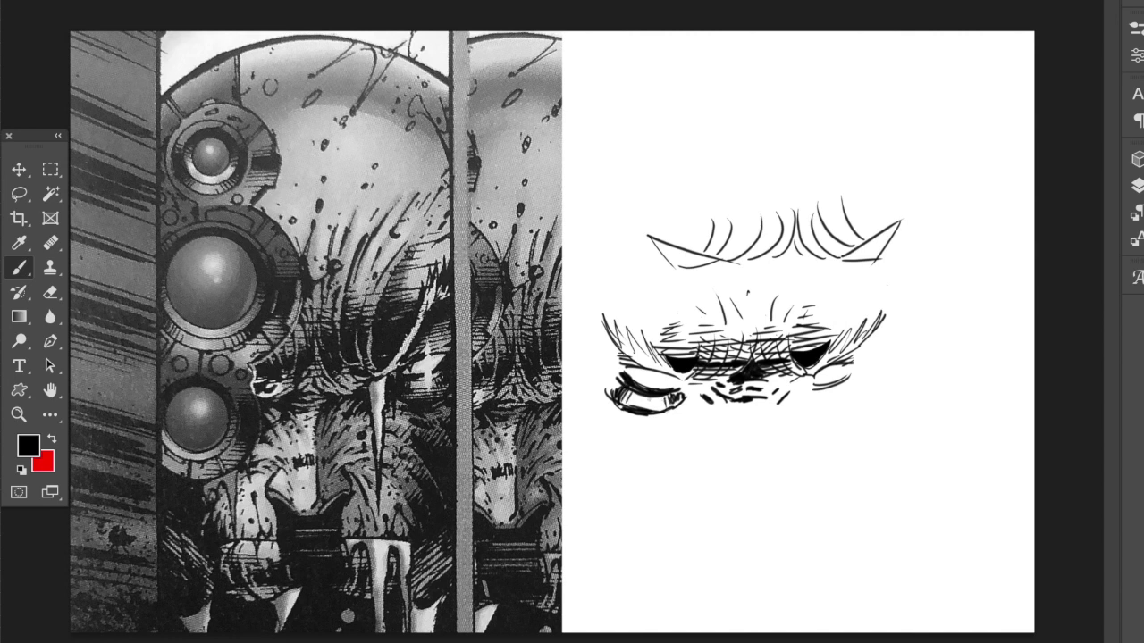
drag(617, 397, 663, 413)
mouse_move(810, 388)
mouse_down()
mouse_move(821, 400)
mouse_move(862, 391)
mouse_up()
mouse_move(814, 399)
mouse_down()
mouse_move(863, 386)
mouse_move(811, 386)
mouse_move(813, 398)
mouse_move(863, 390)
mouse_up()
drag(831, 404, 853, 395)
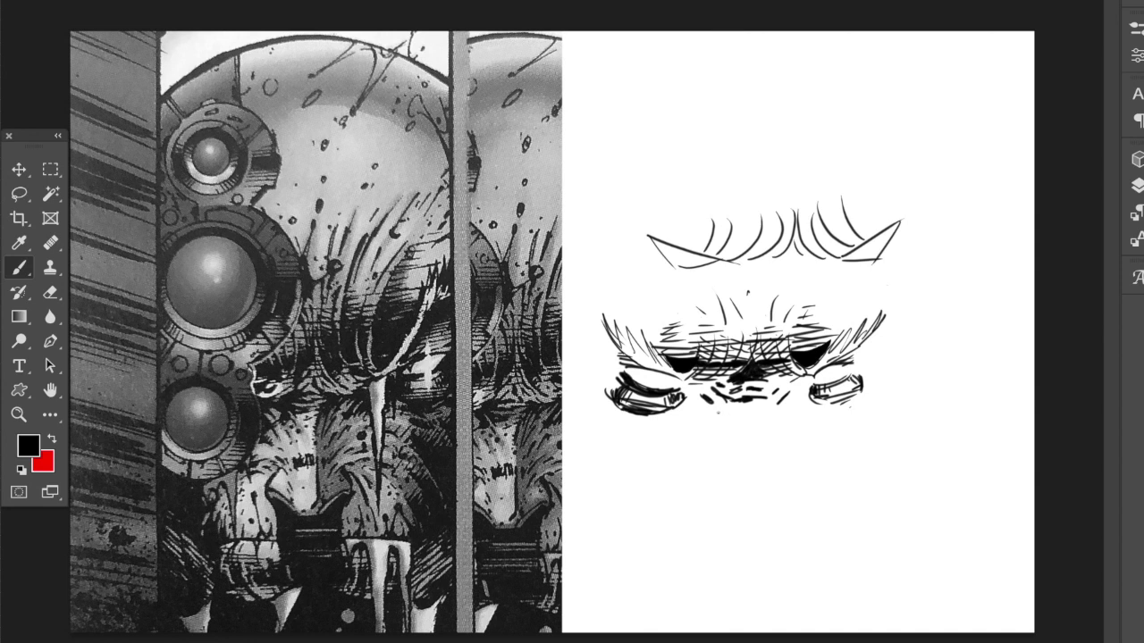
- Draw an angular nose tip below the eyes with a vertical plane line and short hatching along its upper edge
mouse_move(708, 444)
mouse_down()
mouse_move(702, 468)
mouse_move(756, 488)
mouse_up()
drag(771, 439, 783, 451)
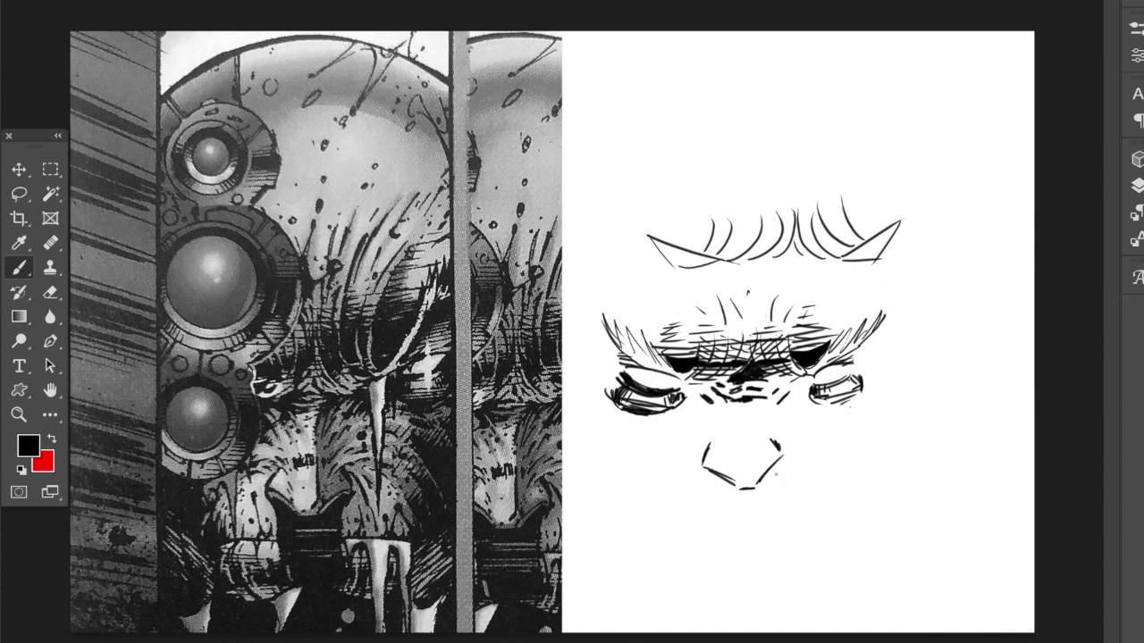
drag(761, 469, 751, 481)
drag(754, 431, 754, 471)
mouse_move(760, 433)
mouse_down()
mouse_move(760, 464)
mouse_move(742, 476)
mouse_move(762, 471)
mouse_up()
drag(721, 435, 752, 431)
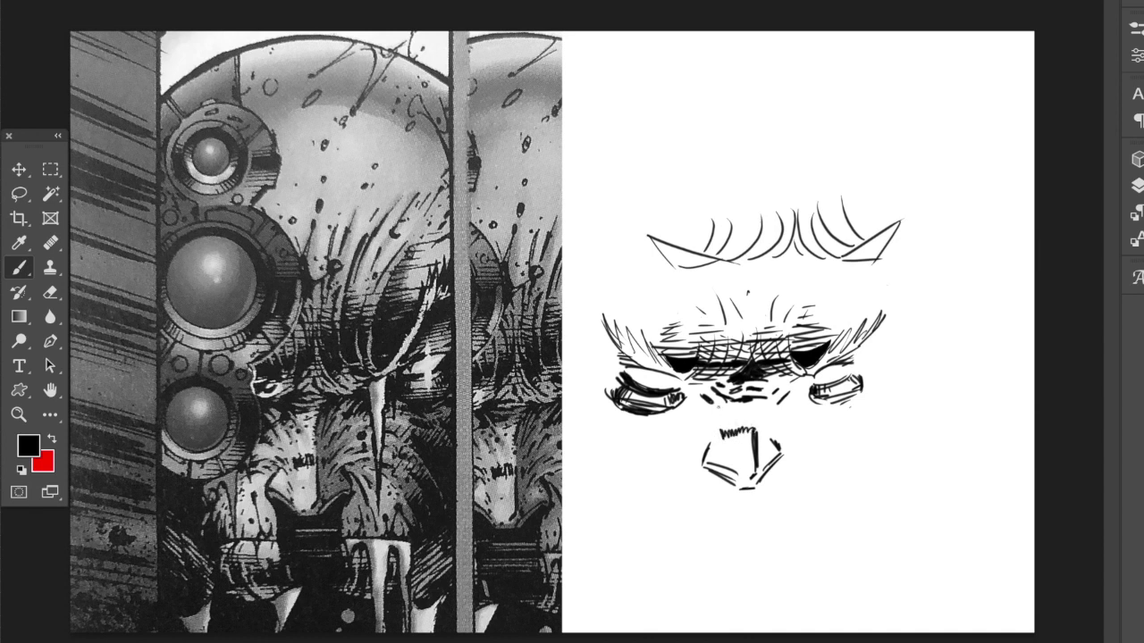
- Sketch broken cheek curves around the nose and nostril lines converging below its tip
mouse_move(700, 432)
mouse_down()
mouse_move(713, 442)
mouse_move(683, 438)
mouse_up()
drag(772, 425, 827, 482)
key(ctrl+z)
mouse_move(790, 430)
mouse_down()
mouse_move(816, 447)
mouse_move(808, 472)
mouse_move(819, 505)
mouse_up()
mouse_move(667, 446)
mouse_down()
mouse_move(645, 508)
mouse_move(701, 489)
mouse_move(706, 474)
mouse_move(735, 506)
mouse_up()
drag(786, 454, 769, 506)
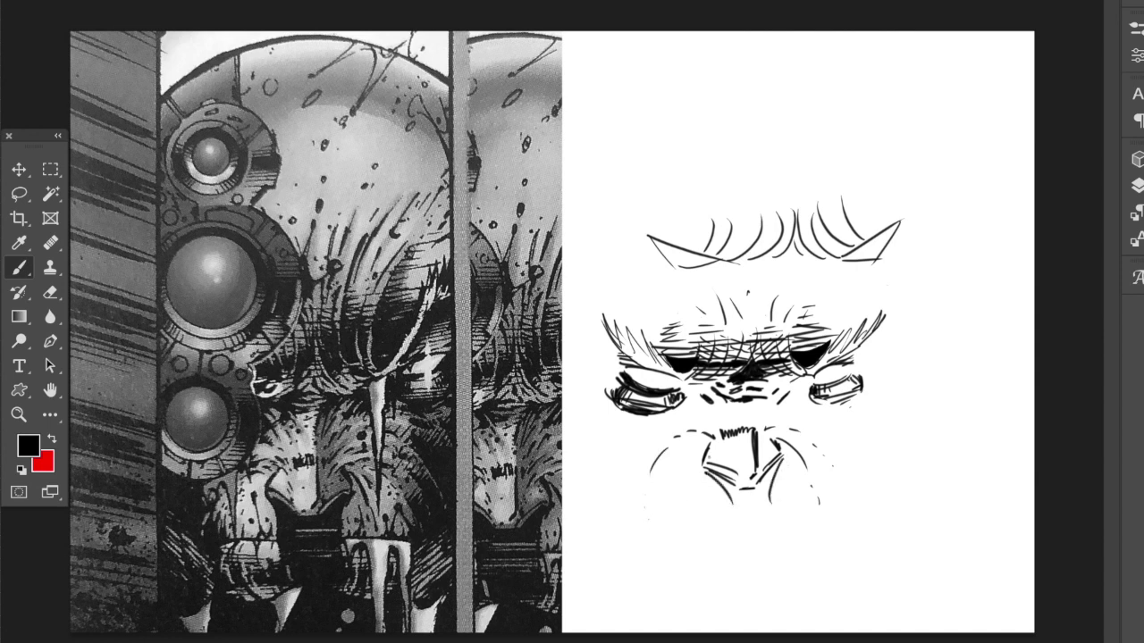
- Lasso the area directly under the nose tip and fill it with black
key(l)
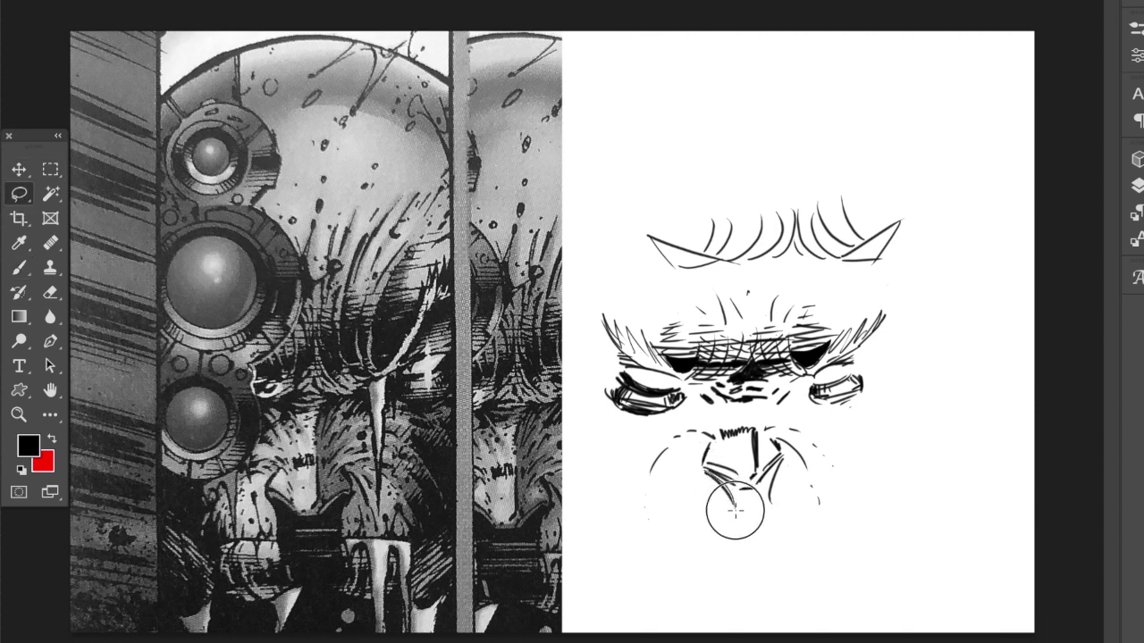
mouse_move(734, 511)
mouse_down()
mouse_move(770, 508)
mouse_move(784, 455)
mouse_move(760, 488)
mouse_move(703, 475)
mouse_up()
key(alt+BackSpace)
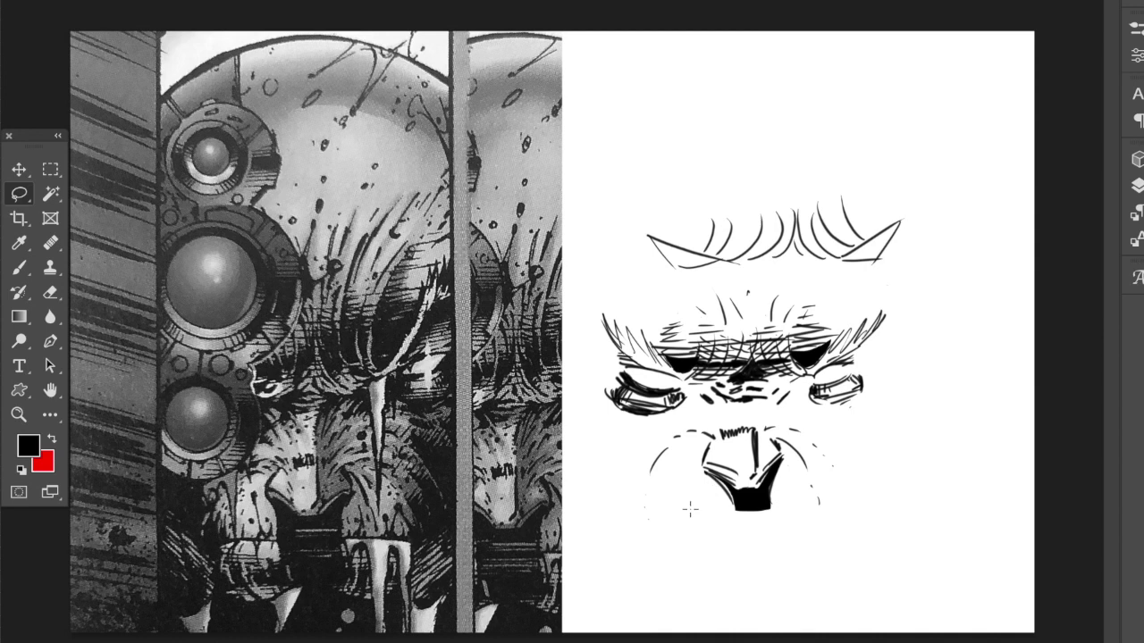
- Draw a long, nearly horizontal line beneath the nose and a broken curved lower lip outline under it
click(21, 269)
drag(659, 518, 876, 506)
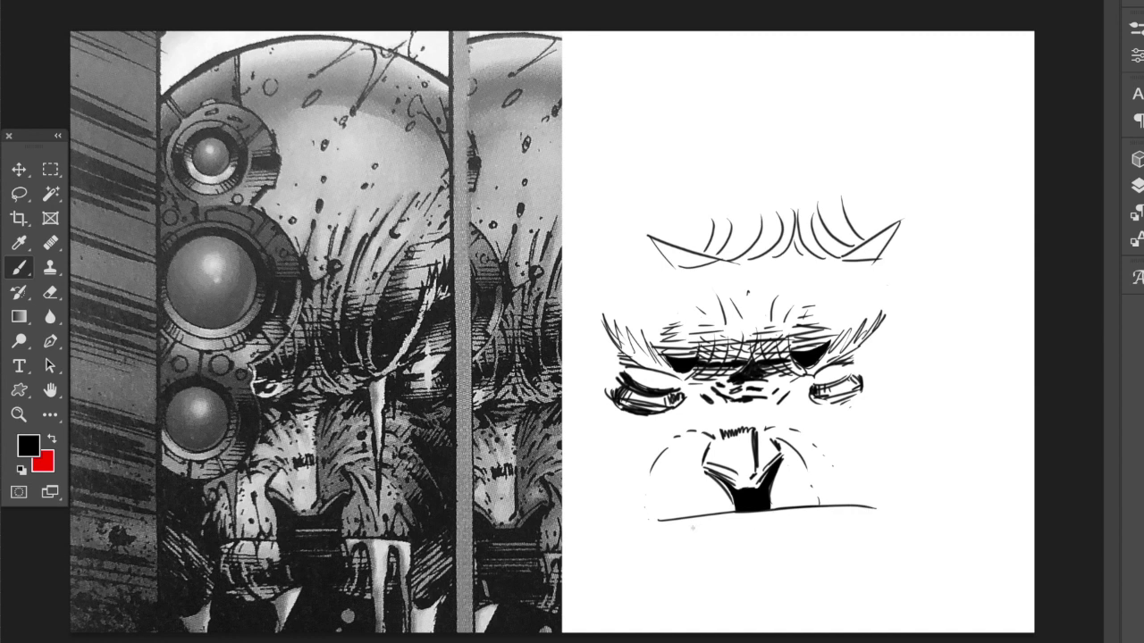
mouse_move(666, 543)
mouse_down()
mouse_move(693, 568)
mouse_move(810, 561)
mouse_move(789, 561)
mouse_move(835, 527)
mouse_move(816, 554)
mouse_up()
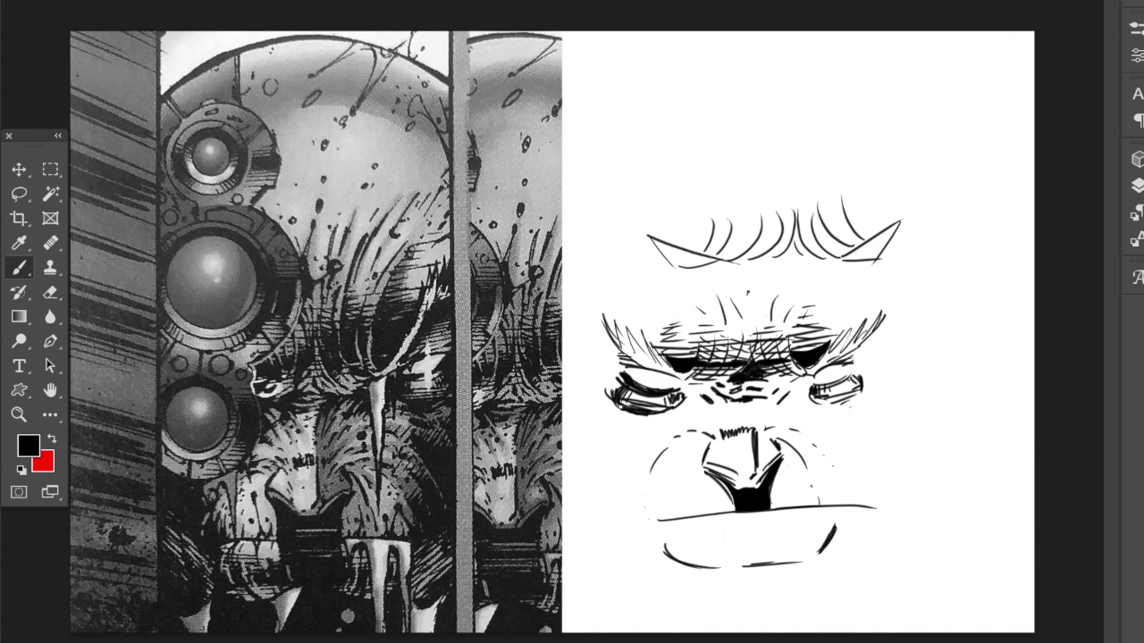
- Lasso a wide, slightly curved band above the lower lip outline and fill it with black as the mouth
key(l)
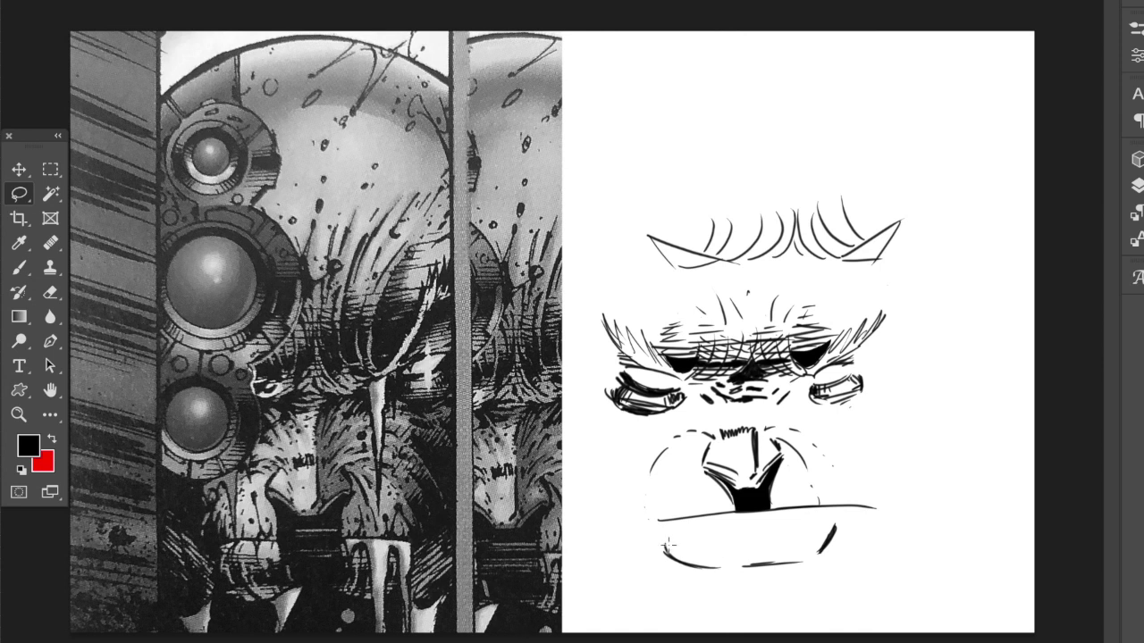
drag(664, 540, 827, 526)
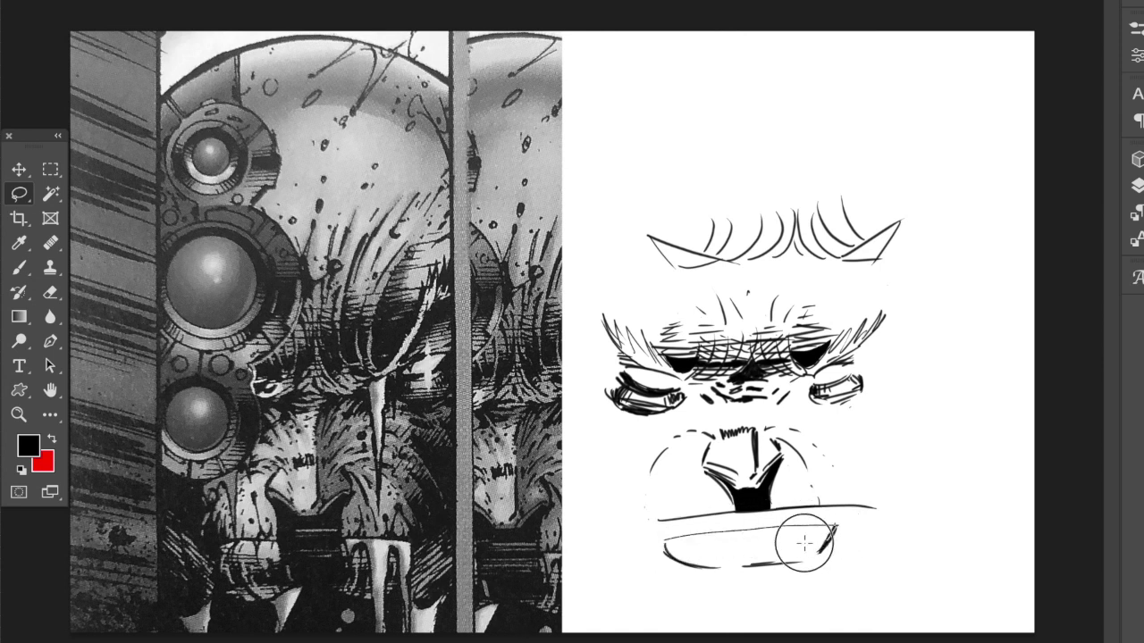
drag(694, 559, 659, 545)
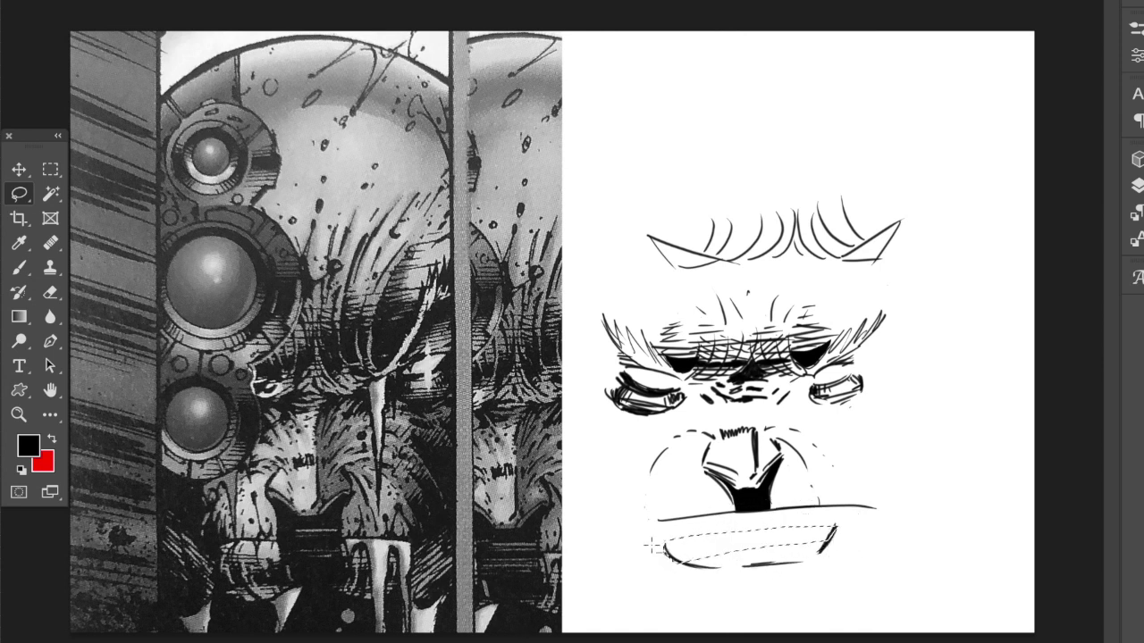
key(alt+BackSpace)
key(ctrl+d)
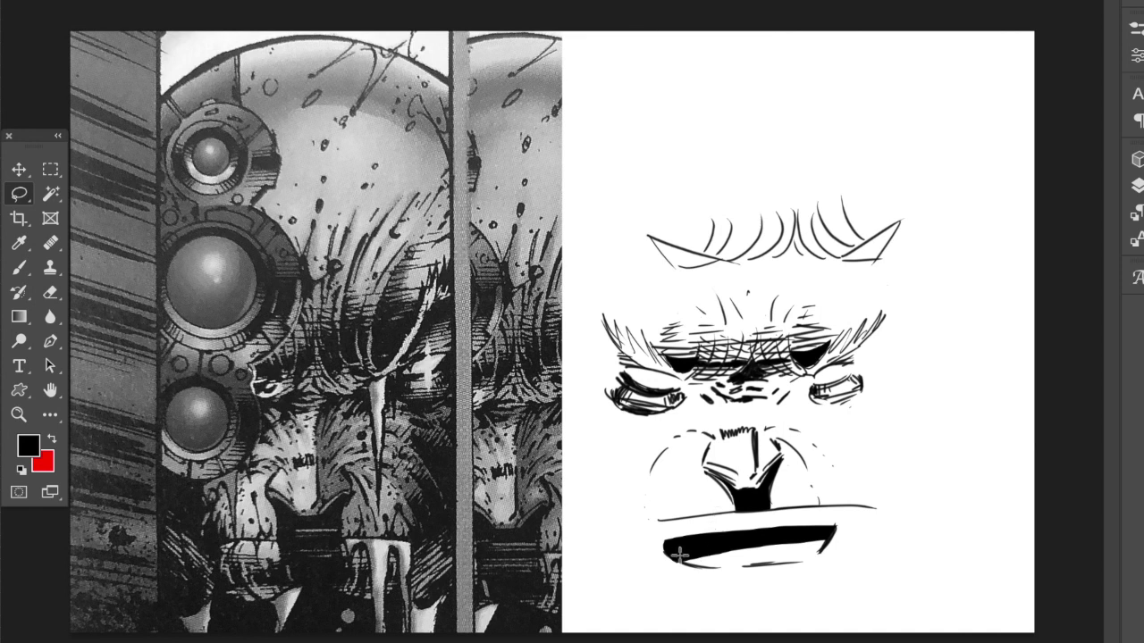
drag(672, 540, 718, 532)
- Brush horizontal hatching on the upper lip just above the black mouth band
click(19, 268)
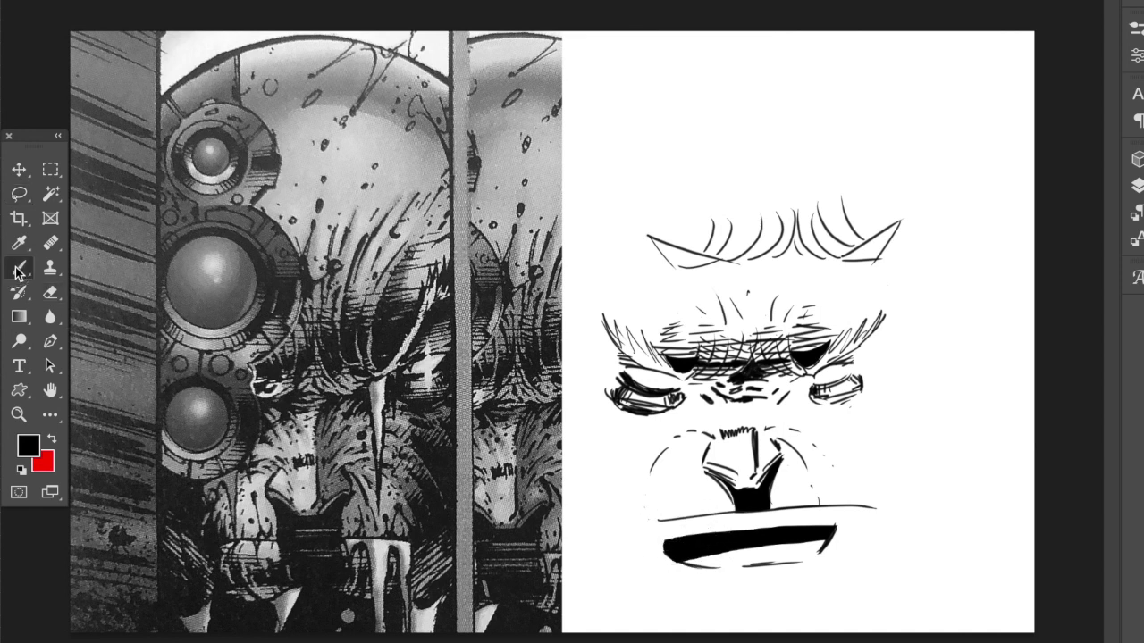
mouse_move(664, 542)
mouse_down()
mouse_move(720, 529)
mouse_move(704, 524)
mouse_up()
mouse_move(837, 522)
mouse_down()
mouse_move(809, 526)
mouse_move(826, 514)
mouse_up()
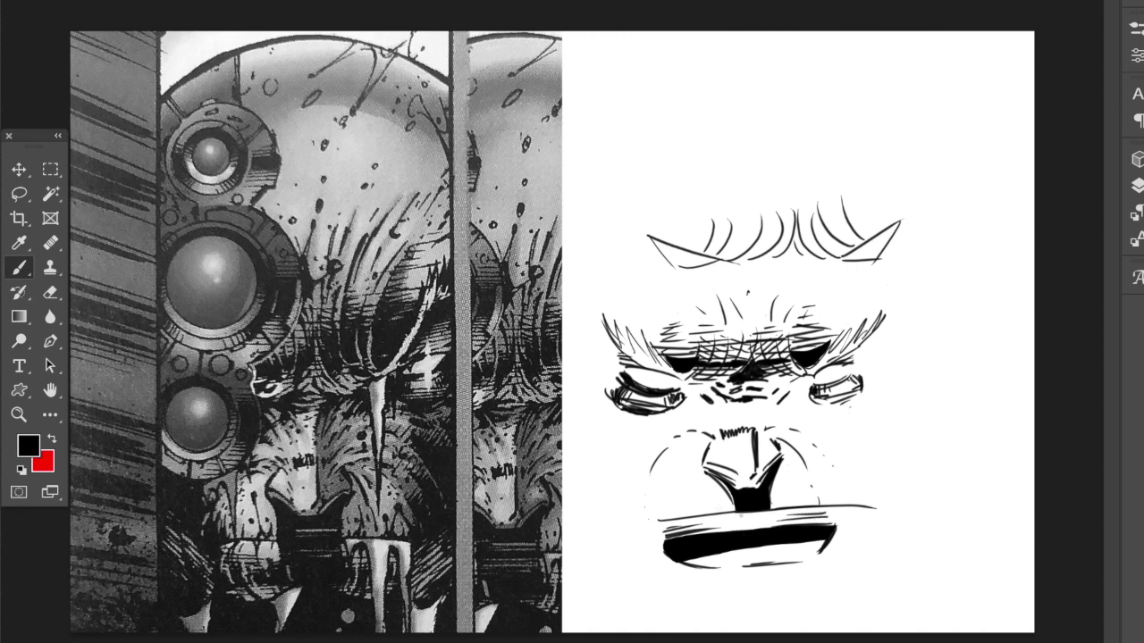
- Fill a black column from under the nose down through the mouth and hatch the lower lip on both sides
mouse_move(735, 517)
mouse_down()
mouse_move(735, 540)
mouse_move(774, 523)
mouse_move(759, 514)
mouse_move(732, 529)
mouse_up()
click(19, 193)
mouse_move(729, 513)
mouse_down()
mouse_move(773, 529)
mouse_move(772, 507)
mouse_move(730, 512)
mouse_up()
key(alt+BackSpace)
key(ctrl+d)
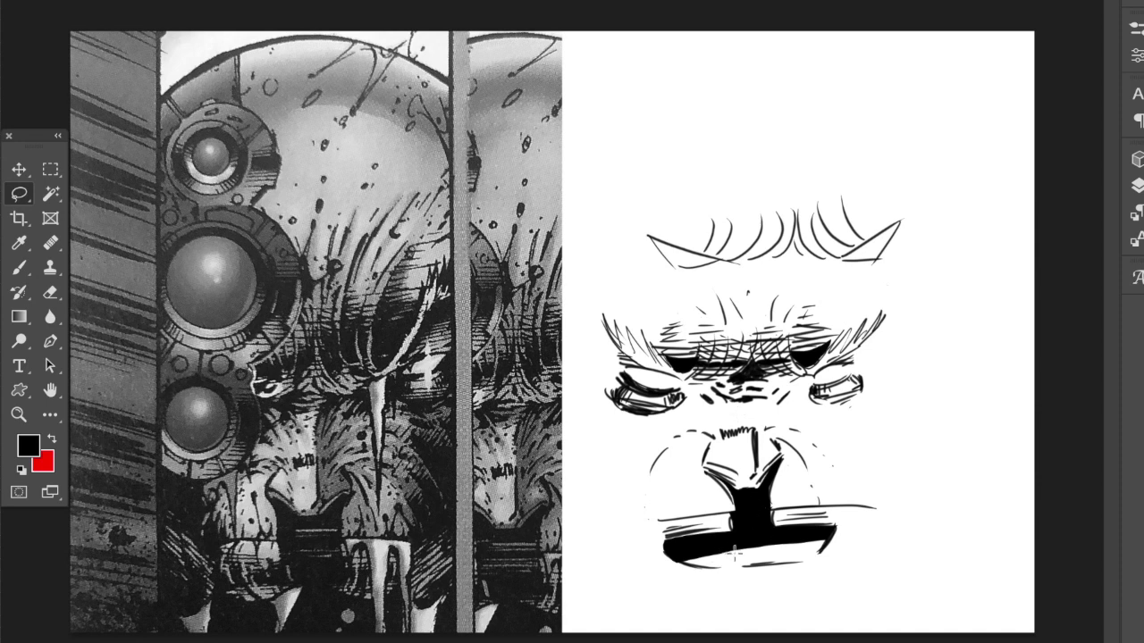
mouse_move(735, 551)
mouse_down()
mouse_move(751, 570)
mouse_move(771, 554)
mouse_move(753, 539)
mouse_up()
key(alt+BackSpace)
key(ctrl+d)
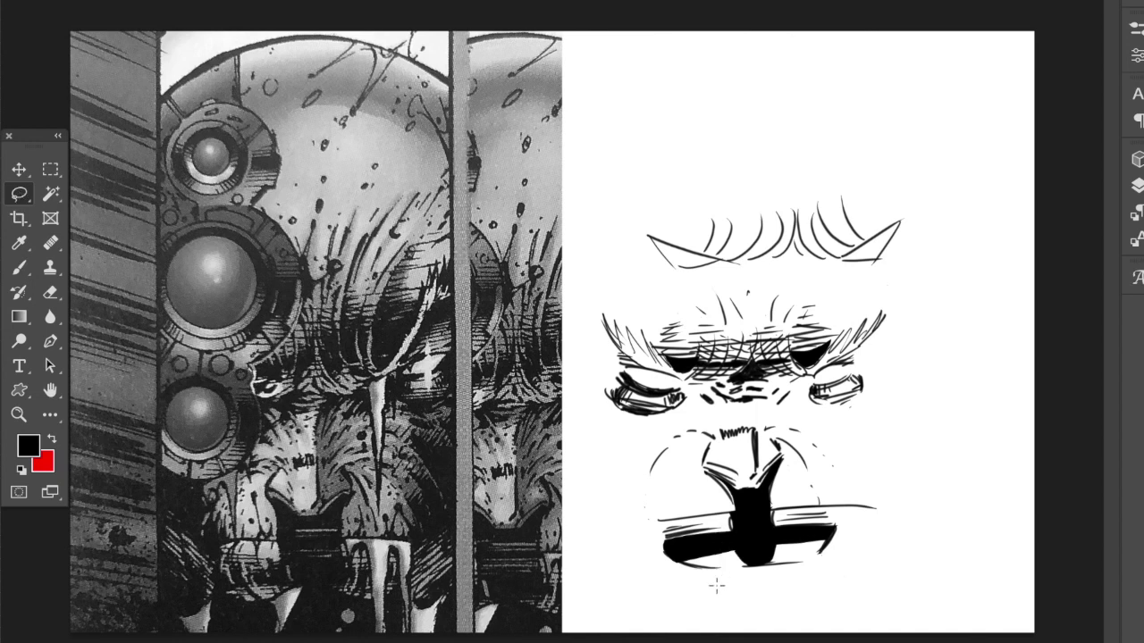
click(18, 267)
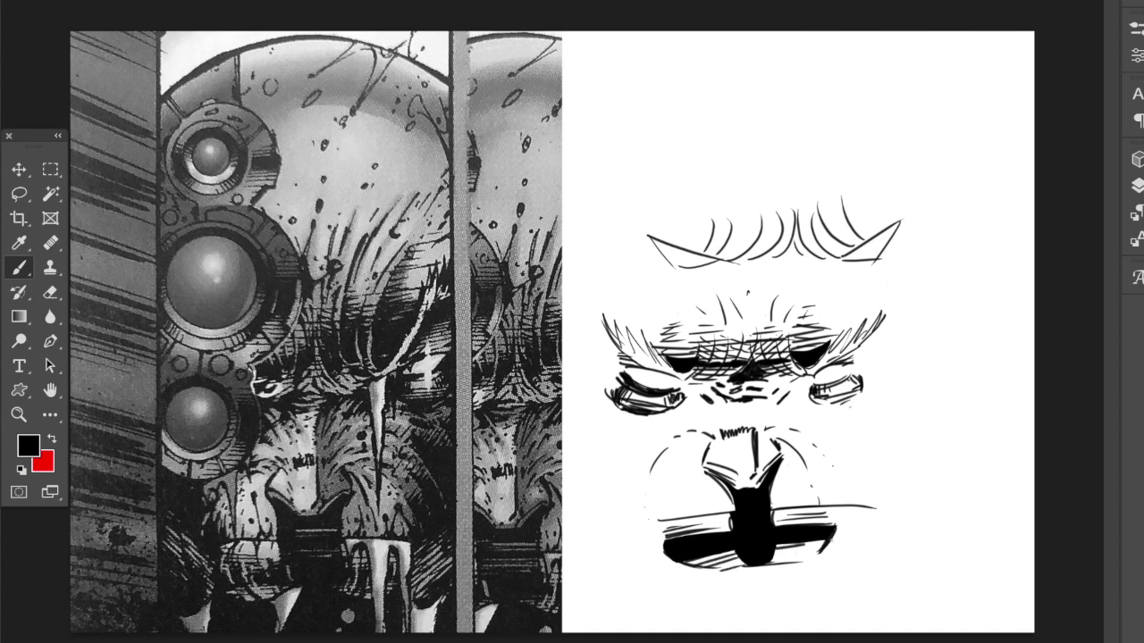
drag(775, 554, 824, 558)
- Sketch two geometric nose construction diagrams beside the face, one with a hexagonal ball and one with a rectangular bridge
drag(910, 399, 1019, 398)
mouse_move(885, 481)
mouse_down()
mouse_move(911, 457)
mouse_move(926, 499)
mouse_up()
mouse_move(911, 458)
mouse_down()
mouse_move(926, 497)
mouse_move(970, 455)
mouse_move(954, 494)
mouse_move(926, 414)
mouse_up()
mouse_move(926, 497)
mouse_down()
mouse_move(947, 499)
mouse_move(953, 427)
mouse_move(944, 496)
mouse_up()
drag(946, 435, 942, 491)
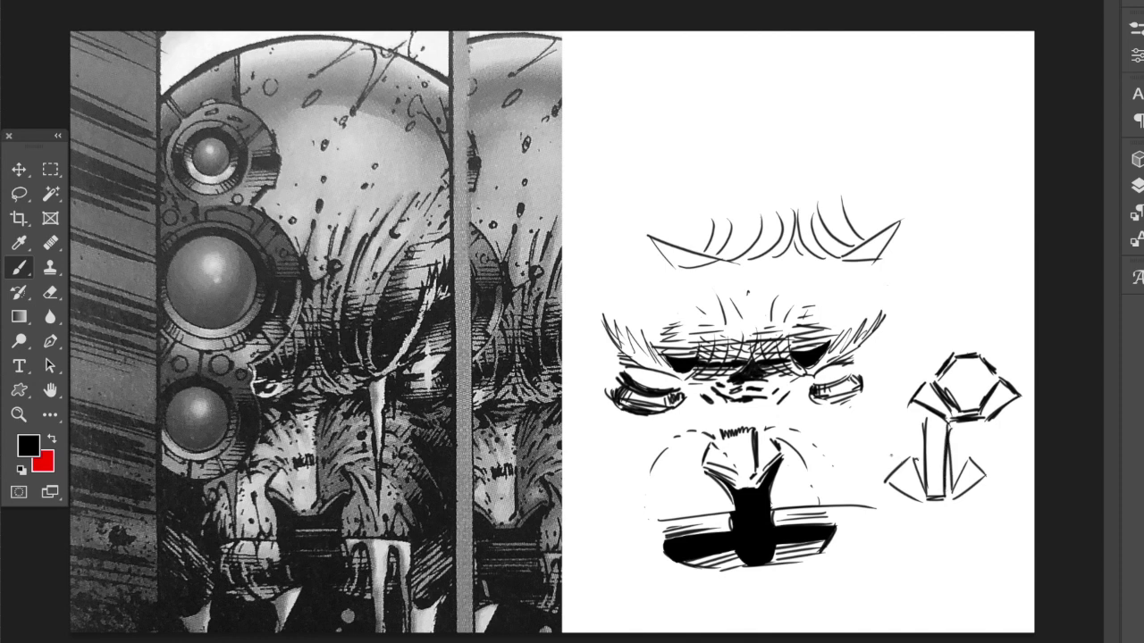
- Rework the nose tip edge, add angled wrinkles to the nose bridge and ink the outer corners of both eyes
mouse_move(733, 479)
mouse_down()
mouse_move(758, 476)
mouse_move(736, 478)
mouse_up()
drag(766, 381, 756, 404)
drag(702, 391, 727, 400)
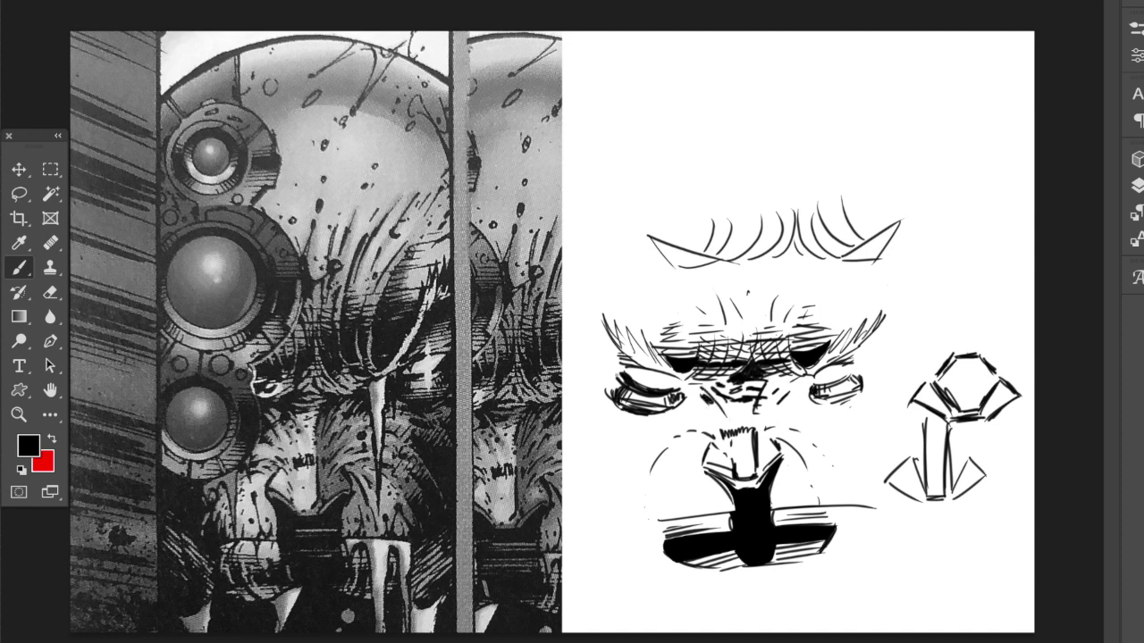
drag(623, 365, 612, 395)
mouse_move(861, 363)
mouse_down()
mouse_move(854, 384)
mouse_move(851, 373)
mouse_up()
mouse_move(698, 385)
mouse_down()
mouse_move(710, 393)
mouse_move(736, 380)
mouse_move(685, 384)
mouse_move(703, 379)
mouse_up()
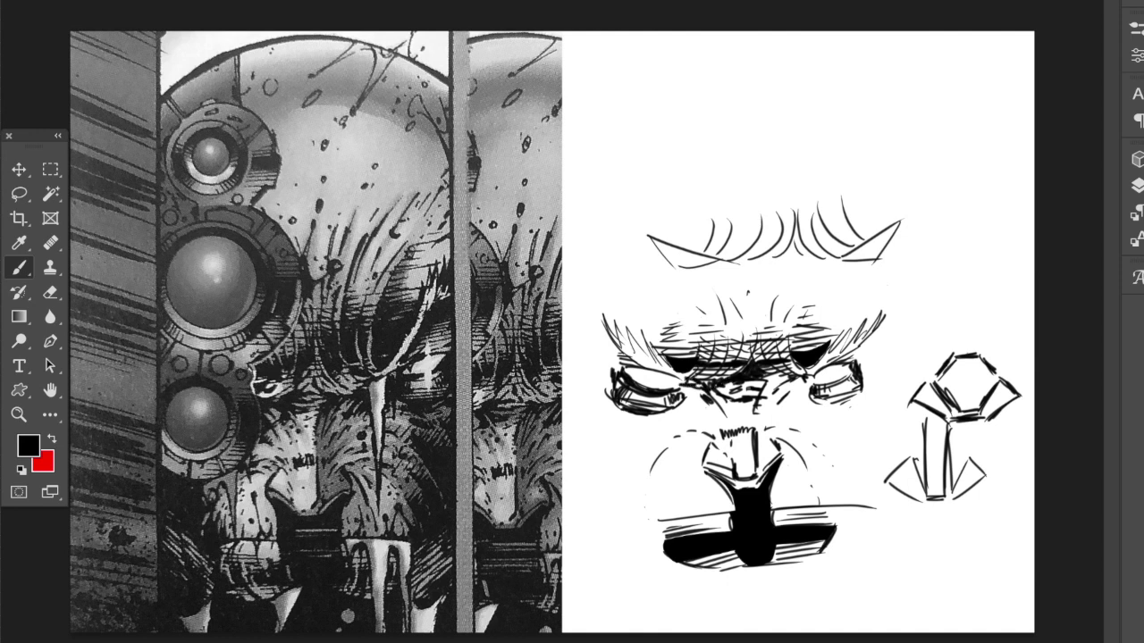
- Circle the cheek below the shadowed eye and the two dark collar areas beneath the head in red on the reference art
mouse_move(772, 382)
mouse_down()
mouse_move(800, 379)
mouse_move(758, 379)
mouse_up()
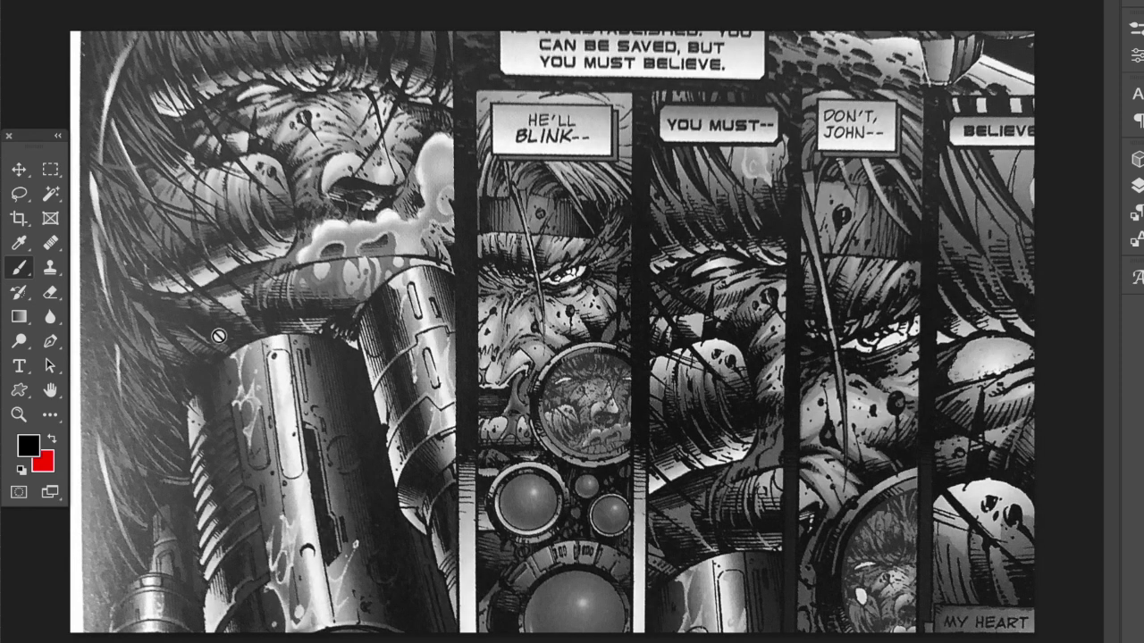
key(v)
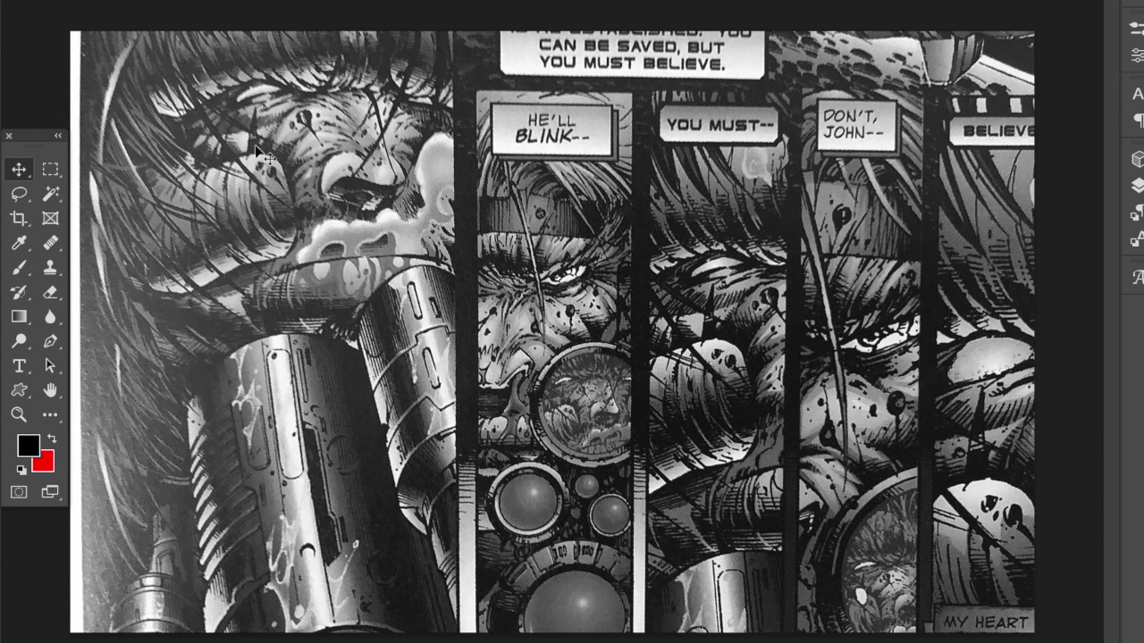
click(52, 438)
click(18, 268)
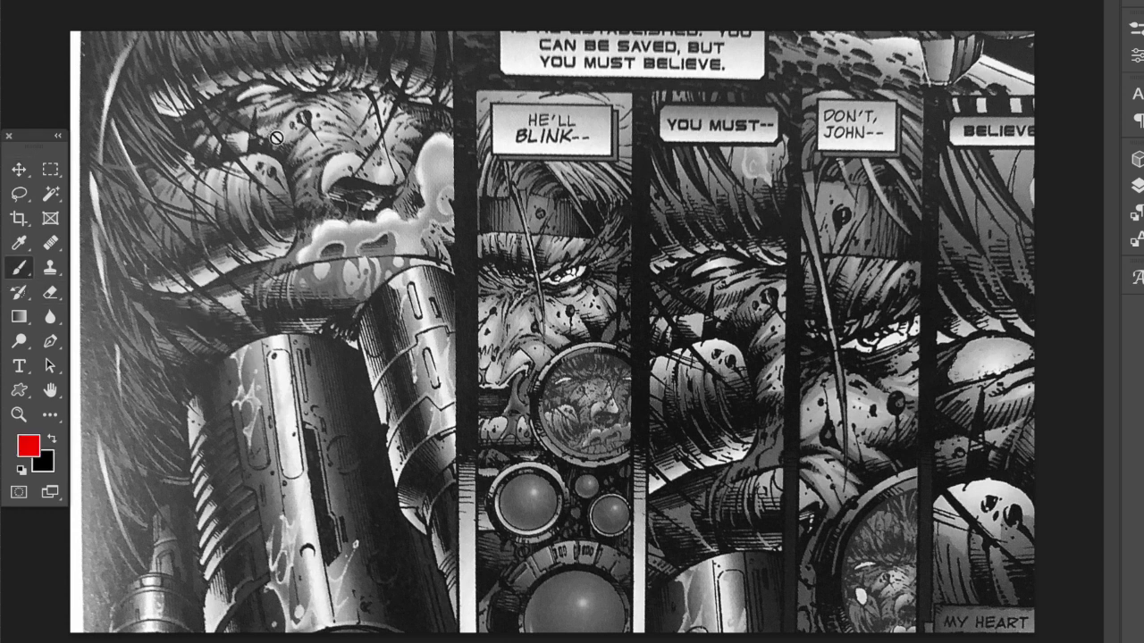
drag(250, 101, 315, 186)
mouse_move(150, 352)
mouse_down()
mouse_move(214, 295)
mouse_move(299, 282)
mouse_move(277, 294)
mouse_up()
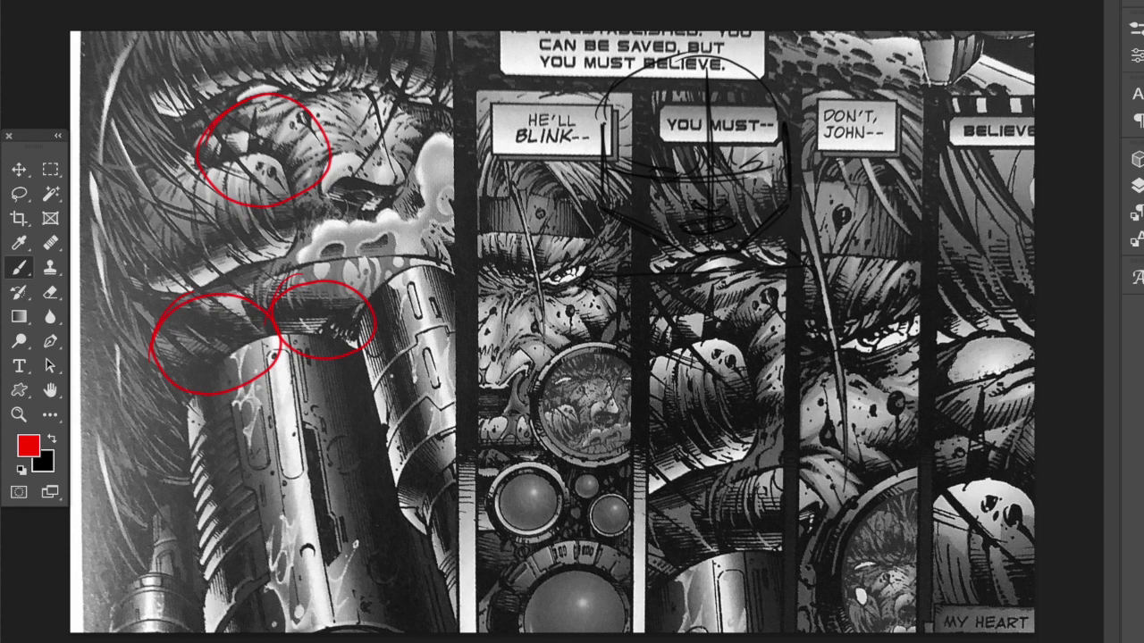
- Sketch a scowling three-quarter head with folds running from the inner eye corners down the cheeks and curved wrinkles at the outer corners
mouse_move(719, 287)
mouse_down()
mouse_move(683, 287)
mouse_move(655, 411)
mouse_move(752, 288)
mouse_move(706, 285)
mouse_up()
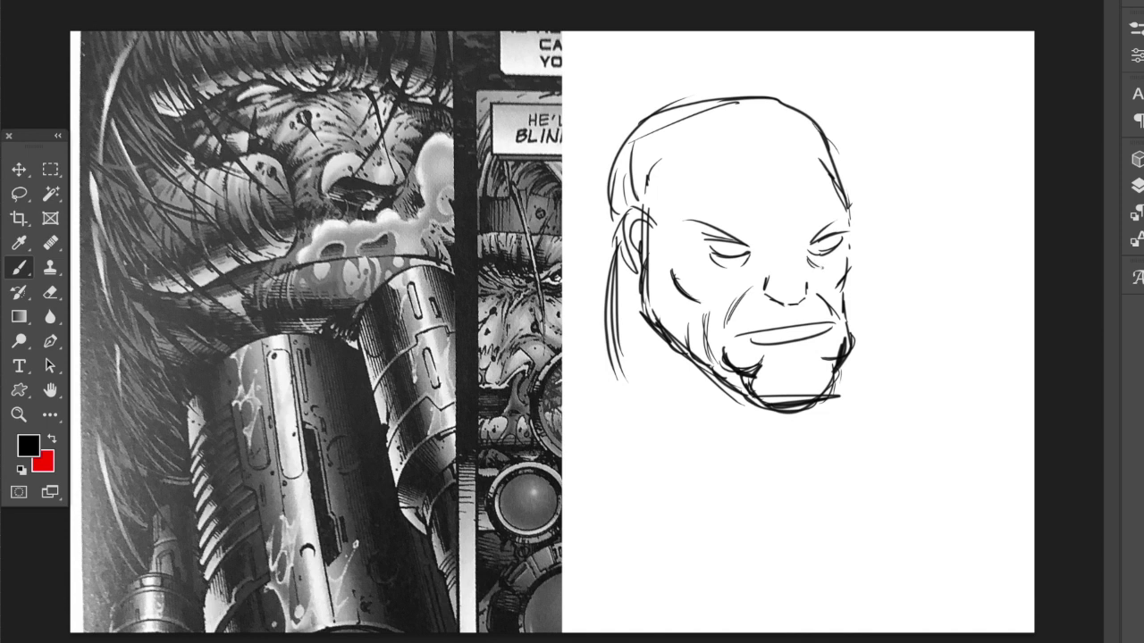
click(18, 414)
click(821, 232)
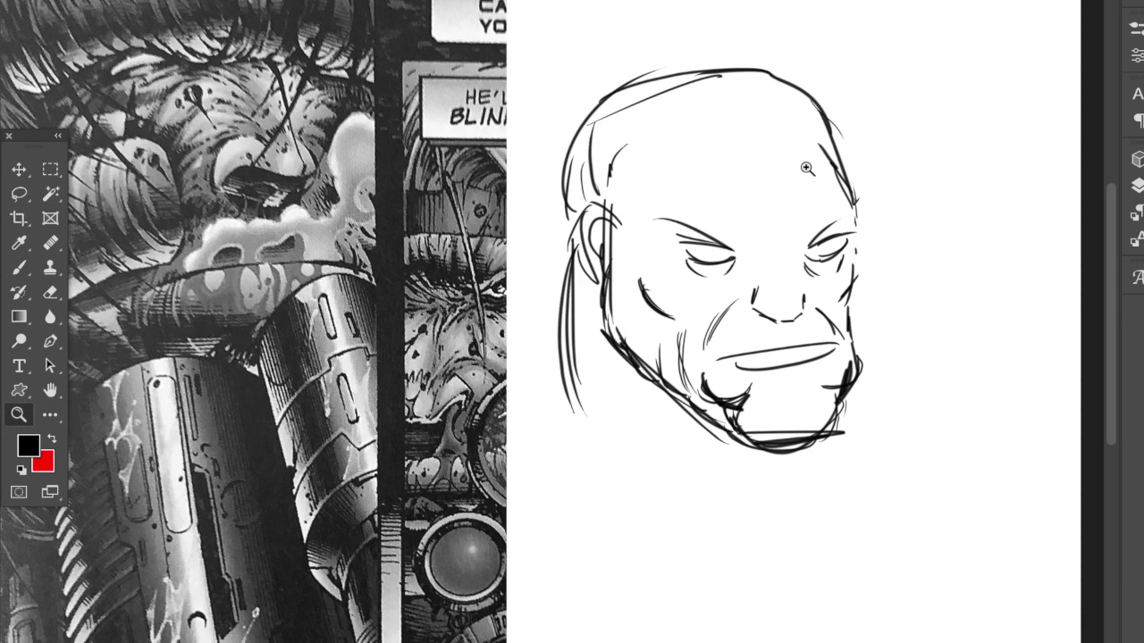
click(801, 173)
click(18, 267)
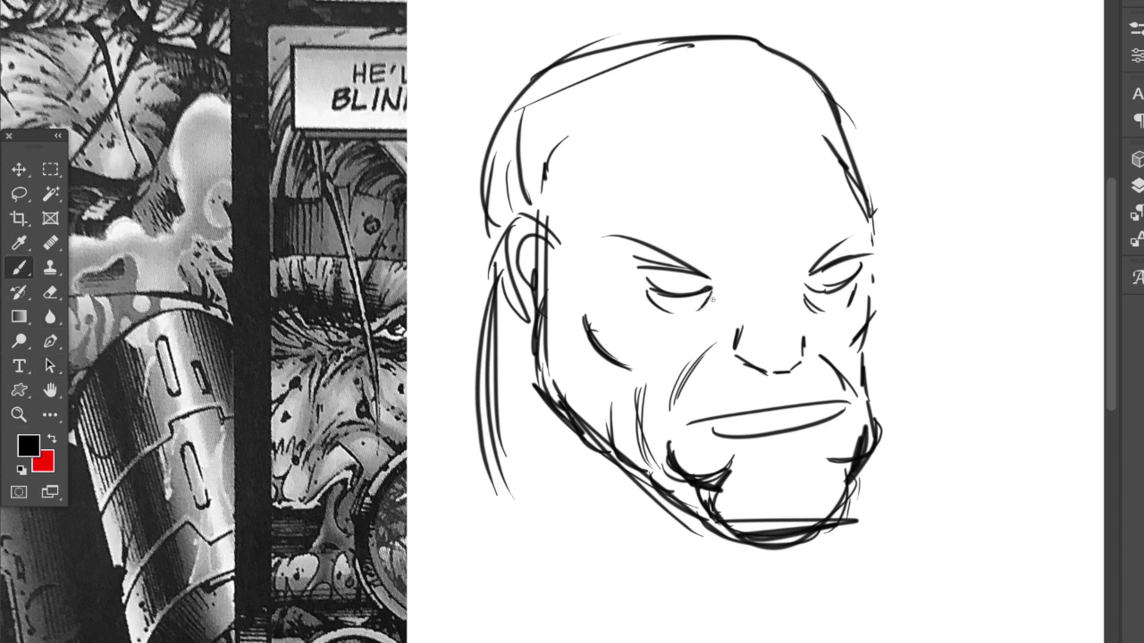
drag(657, 370, 715, 287)
mouse_move(796, 289)
mouse_down()
mouse_move(853, 343)
mouse_move(869, 394)
mouse_up()
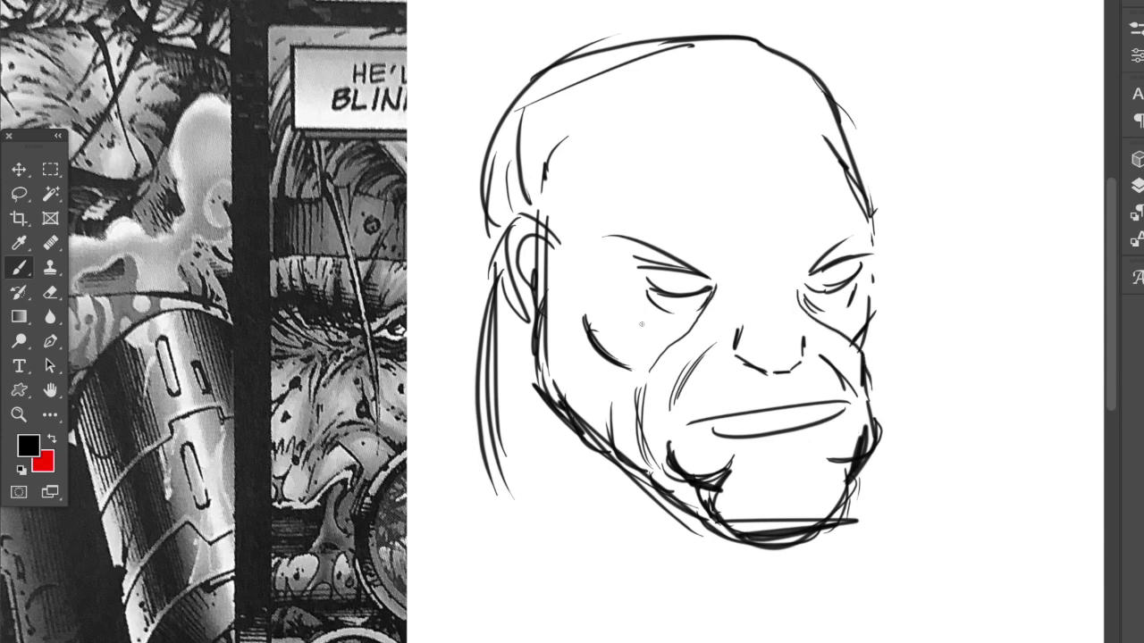
drag(589, 327, 638, 297)
mouse_move(605, 337)
mouse_down()
mouse_move(646, 293)
mouse_move(631, 331)
mouse_move(636, 275)
mouse_move(589, 284)
mouse_up()
drag(855, 288, 870, 292)
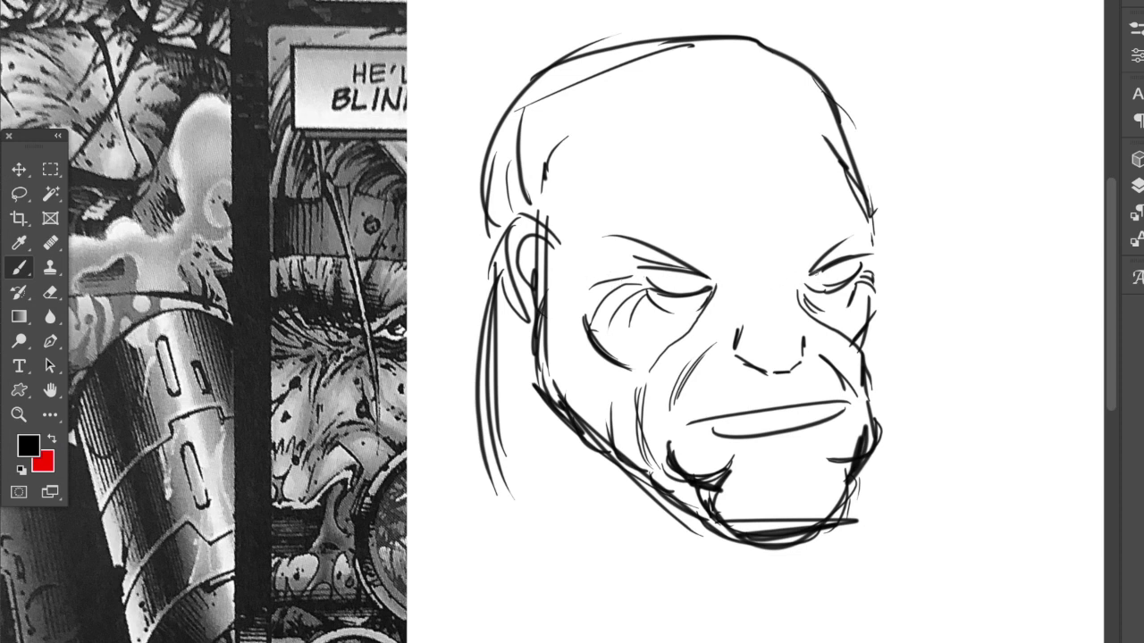
- Draw curved furrows rising from the inner ends of both brows and short wrinkles across the top of the nose bridge
drag(721, 278, 742, 231)
mouse_move(707, 277)
mouse_down()
mouse_move(733, 235)
mouse_move(710, 227)
mouse_up()
mouse_move(790, 279)
mouse_down()
mouse_move(765, 232)
mouse_move(799, 266)
mouse_move(776, 231)
mouse_move(794, 240)
mouse_up()
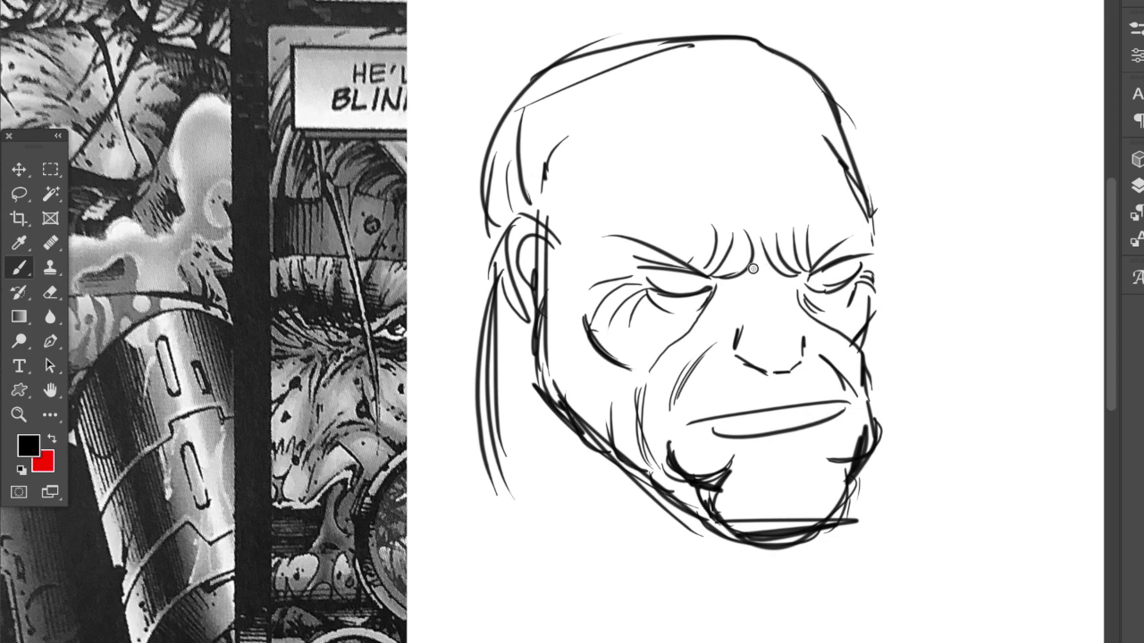
mouse_move(779, 283)
mouse_down()
mouse_move(713, 289)
mouse_move(742, 306)
mouse_move(727, 297)
mouse_up()
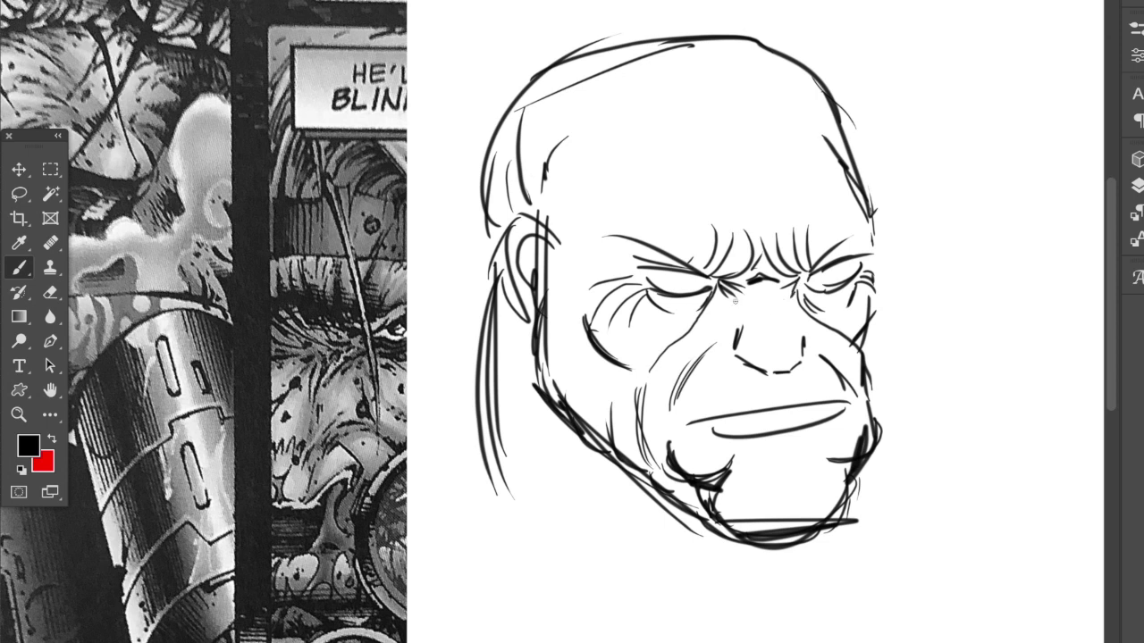
- Define the nose planes with a dash at the bridge, a straight side edge, an angular tip and short ticks above it
mouse_move(752, 293)
mouse_down()
mouse_move(776, 295)
mouse_move(752, 292)
mouse_up()
mouse_move(767, 329)
mouse_down()
mouse_move(770, 340)
mouse_move(786, 334)
mouse_move(774, 366)
mouse_up()
drag(774, 370, 790, 356)
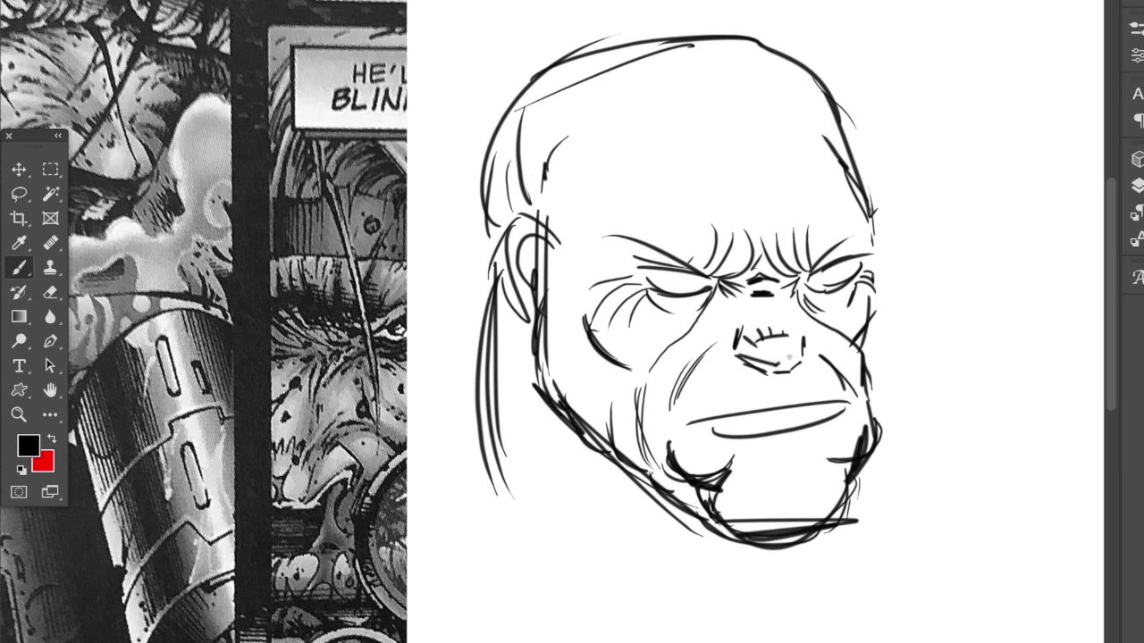
drag(770, 275, 792, 354)
drag(747, 282, 751, 302)
- Ink solid black shadows under the cheekbone and along the jaw, feathering both with short curved hatching toward the cheek and ear
mouse_move(609, 327)
mouse_down()
mouse_move(610, 339)
mouse_move(629, 328)
mouse_move(628, 344)
mouse_move(595, 315)
mouse_move(597, 338)
mouse_move(604, 327)
mouse_move(588, 305)
mouse_move(591, 330)
mouse_move(581, 308)
mouse_move(590, 324)
mouse_move(637, 337)
mouse_move(611, 321)
mouse_move(634, 309)
mouse_move(620, 321)
mouse_move(624, 307)
mouse_move(602, 294)
mouse_up()
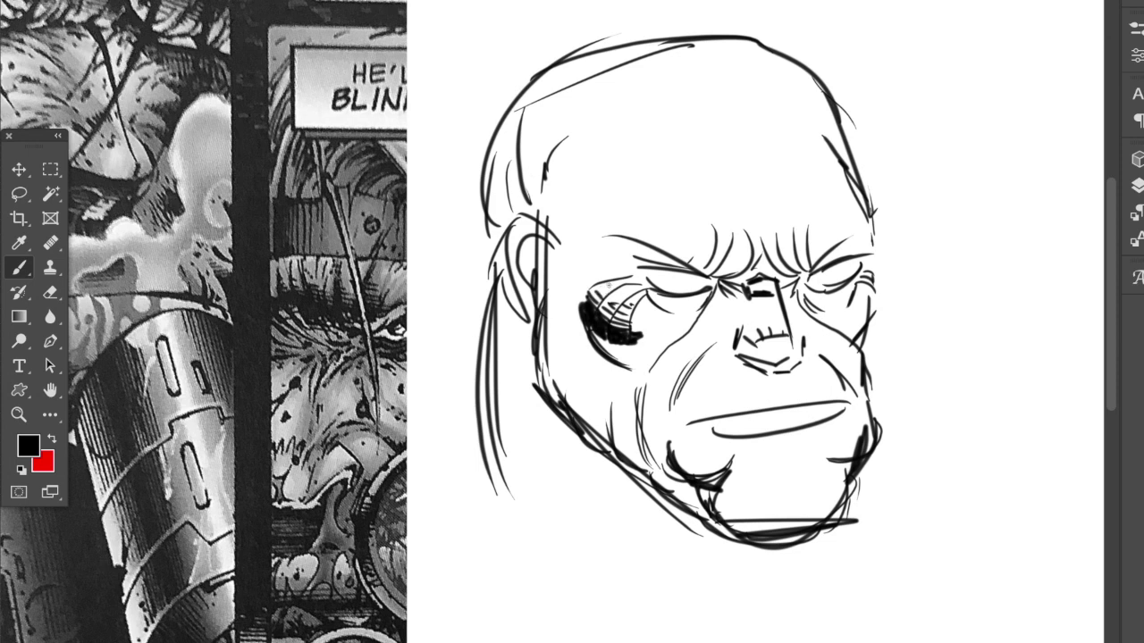
drag(592, 334, 630, 364)
mouse_move(621, 434)
mouse_down()
mouse_move(614, 408)
mouse_move(636, 429)
mouse_move(626, 408)
mouse_move(644, 417)
mouse_move(618, 386)
mouse_move(645, 400)
mouse_move(585, 399)
mouse_move(579, 385)
mouse_move(613, 416)
mouse_up()
drag(579, 383, 613, 418)
mouse_move(567, 380)
mouse_down()
mouse_move(555, 353)
mouse_move(578, 391)
mouse_move(544, 352)
mouse_move(634, 451)
mouse_up()
mouse_move(600, 397)
mouse_down()
mouse_move(581, 370)
mouse_move(590, 348)
mouse_move(555, 343)
mouse_move(570, 313)
mouse_up()
drag(563, 351, 544, 334)
mouse_move(563, 332)
mouse_down()
mouse_move(555, 305)
mouse_move(545, 312)
mouse_up()
drag(565, 281, 552, 292)
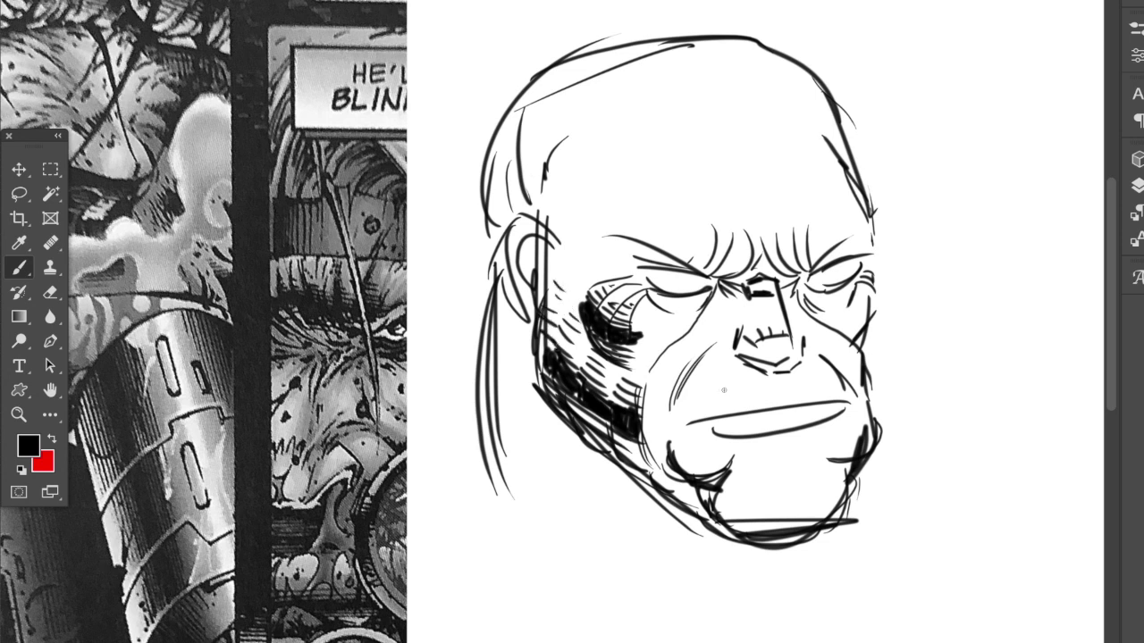
- Hatch the muzzle on both sides between the nose folds and the upper lip with slanted horizontal strokes
mouse_move(678, 418)
mouse_down()
mouse_move(727, 410)
mouse_move(681, 406)
mouse_move(736, 394)
mouse_move(684, 392)
mouse_move(713, 384)
mouse_up()
drag(686, 393, 726, 373)
drag(729, 377, 732, 369)
mouse_move(849, 390)
mouse_down()
mouse_move(797, 400)
mouse_move(801, 389)
mouse_up()
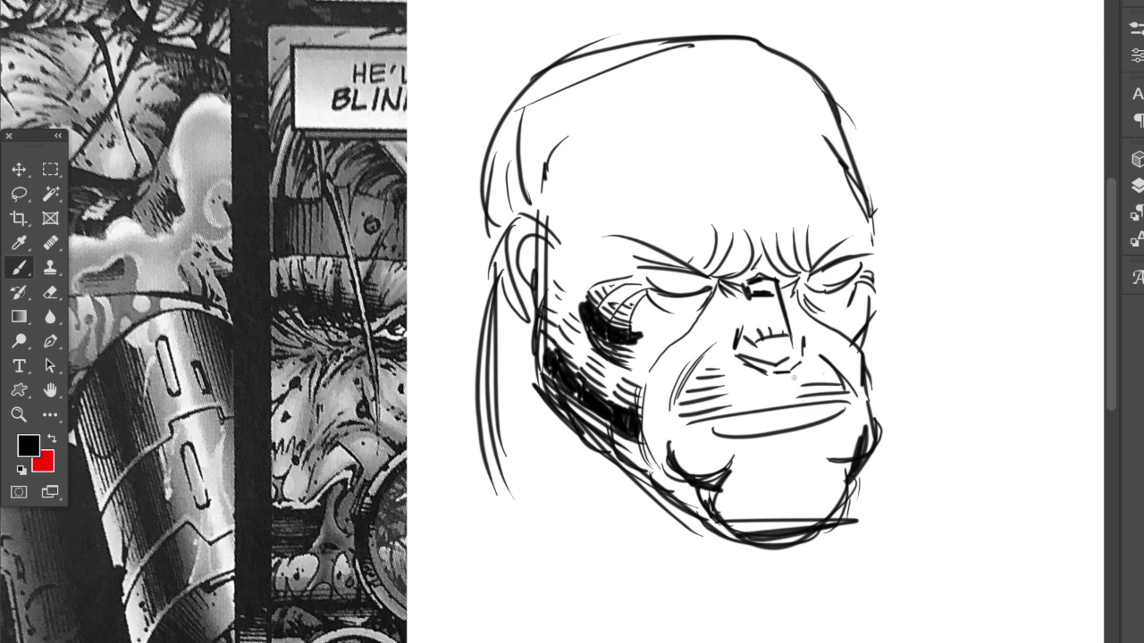
- Outline a tapering column from under the nose down through the mouth and fill it solid black
mouse_move(746, 366)
mouse_down()
mouse_move(765, 406)
mouse_move(800, 364)
mouse_move(774, 436)
mouse_move(794, 429)
mouse_move(796, 446)
mouse_up()
drag(773, 434, 776, 453)
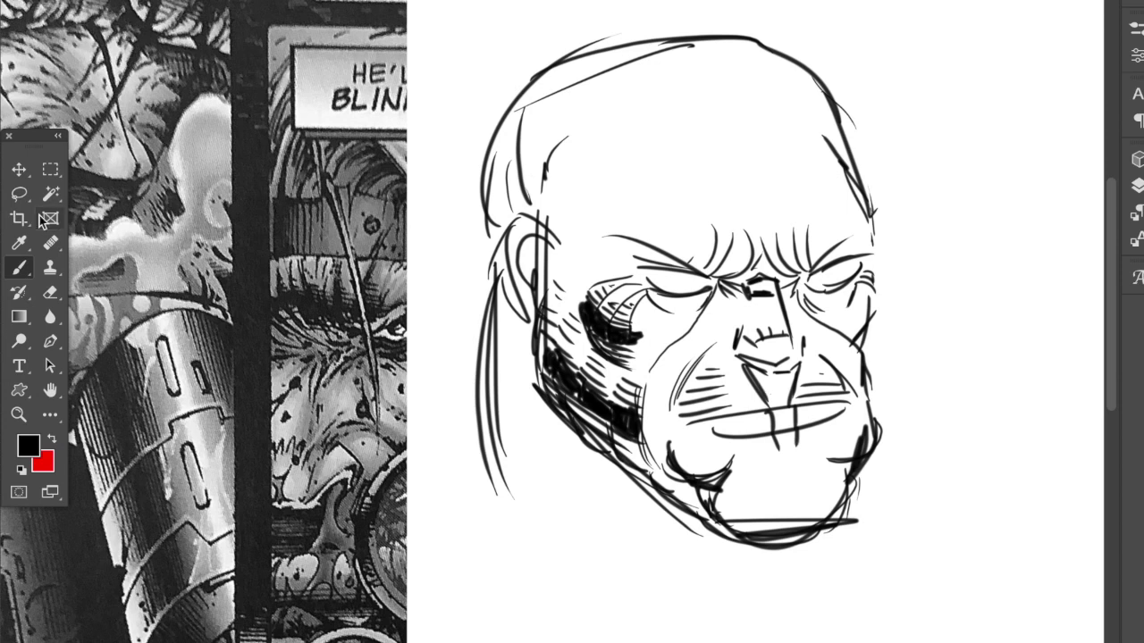
click(18, 193)
mouse_move(746, 364)
mouse_down()
mouse_move(780, 451)
mouse_move(800, 446)
mouse_move(797, 361)
mouse_move(748, 375)
mouse_up()
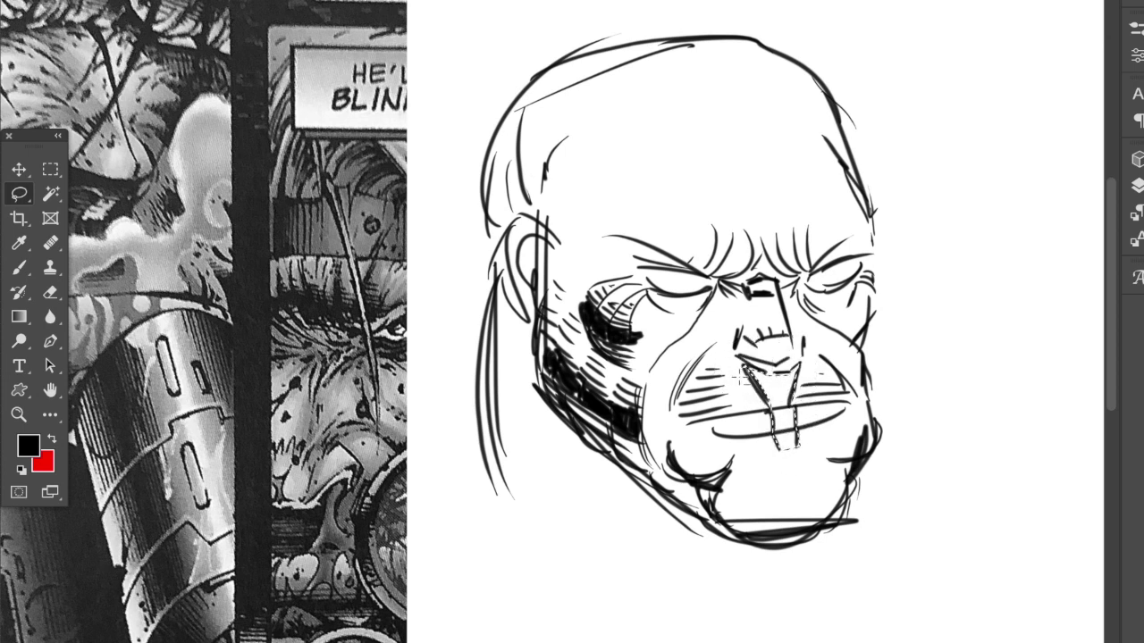
key(alt+BackSpace)
key(ctrl+d)
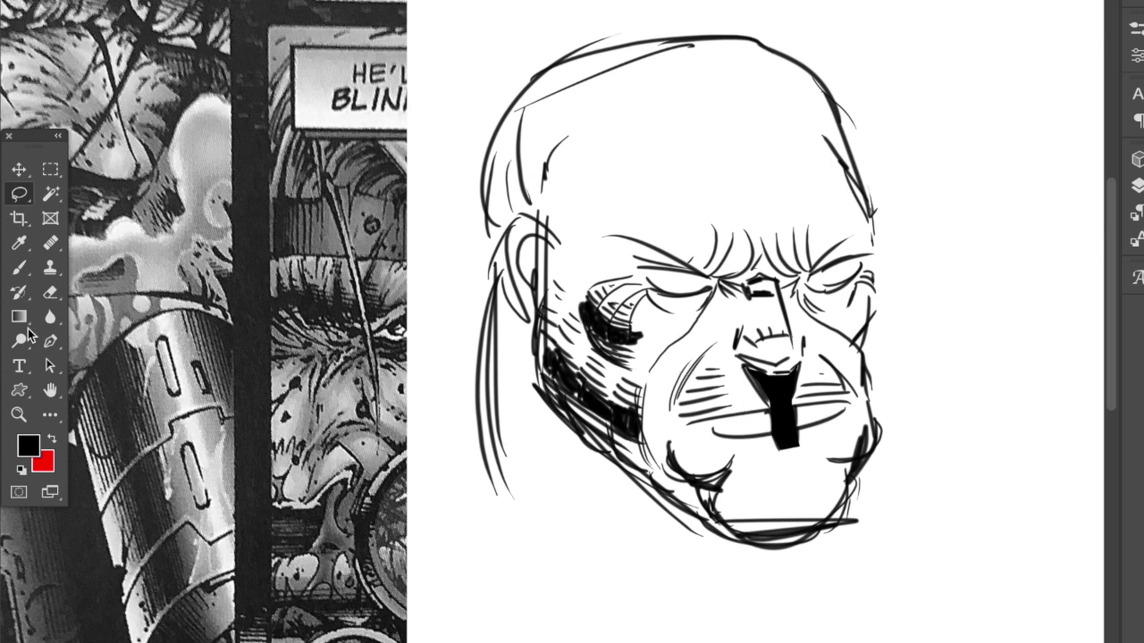
- Select the narrow mouth opening on both sides of the black column and fill it black
click(19, 193)
mouse_move(777, 420)
mouse_down()
mouse_move(693, 444)
mouse_move(725, 421)
mouse_move(828, 411)
mouse_move(713, 437)
mouse_up()
key(alt+BackSpace)
key(ctrl+d)
- Outline and hatch the lower lip, thicken the upper lip edge and add crossing strokes to the muzzle hatching
key(b)
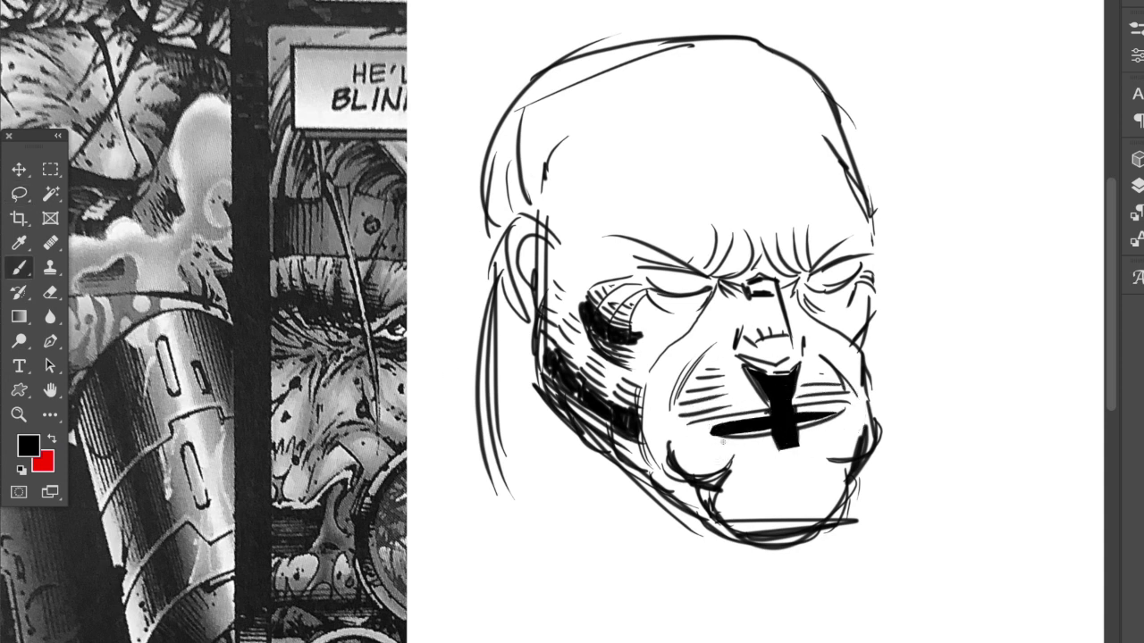
drag(723, 448, 833, 427)
drag(761, 458, 710, 446)
drag(835, 416, 817, 436)
drag(710, 425, 808, 416)
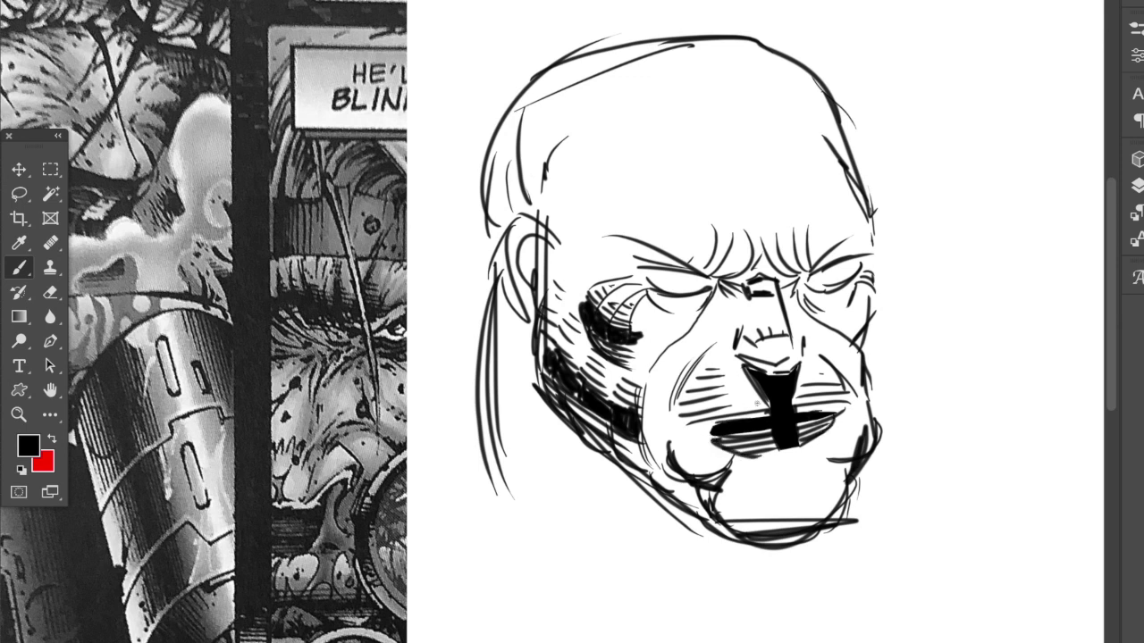
drag(725, 379, 683, 411)
drag(854, 386, 826, 400)
- Sketch a ball with two curved vertical contours below the jaw and fill a wavy black shadow band across its lower half
mouse_move(500, 531)
mouse_down()
mouse_move(526, 611)
mouse_move(579, 615)
mouse_up()
drag(539, 558, 537, 617)
drag(595, 558, 581, 618)
key(l)
mouse_move(490, 568)
mouse_down()
mouse_move(514, 585)
mouse_move(630, 586)
mouse_move(541, 599)
mouse_move(488, 576)
mouse_up()
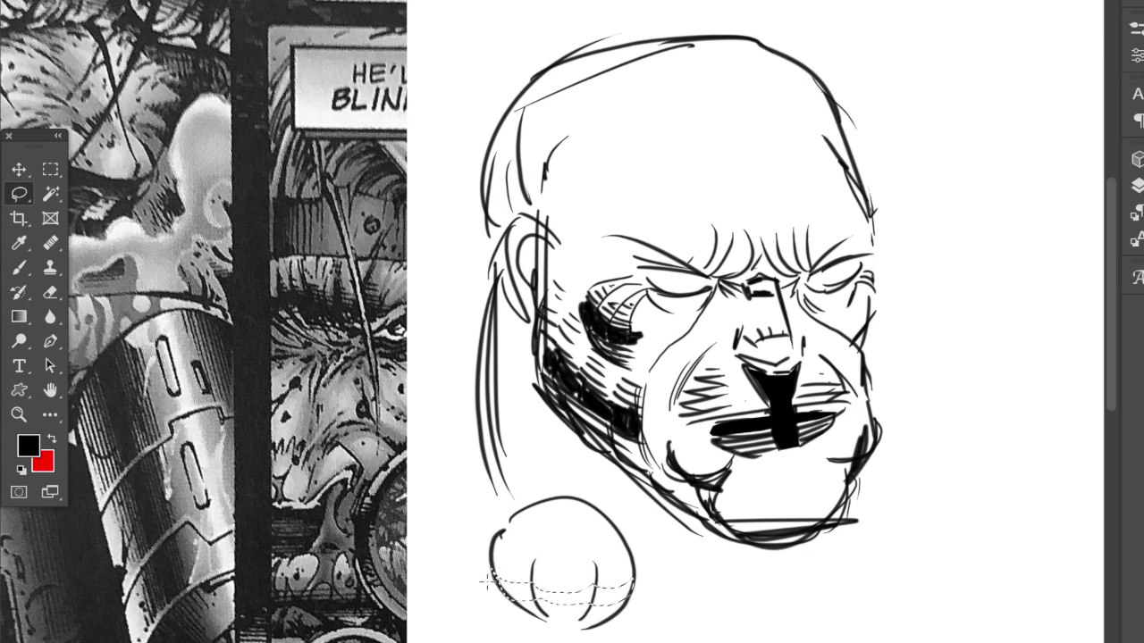
key(alt+BackSpace)
key(ctrl+d)
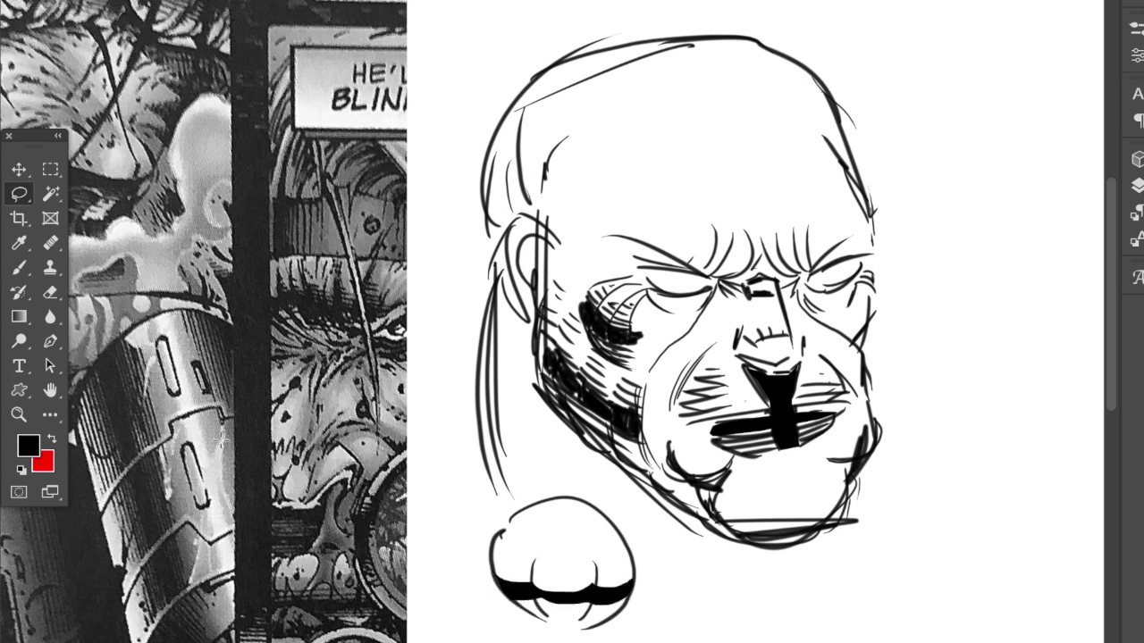
- Hatch the ball above and below its black band and add an arrow with a small circle pointing at its top
click(18, 267)
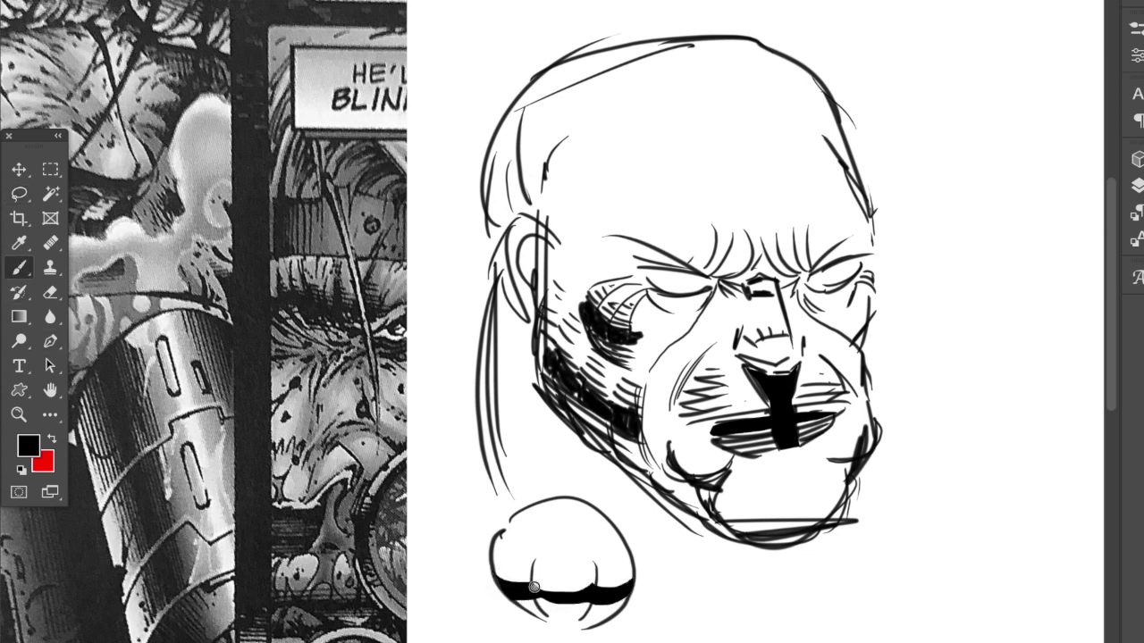
mouse_move(581, 586)
mouse_down()
mouse_move(534, 583)
mouse_move(569, 582)
mouse_move(565, 549)
mouse_up()
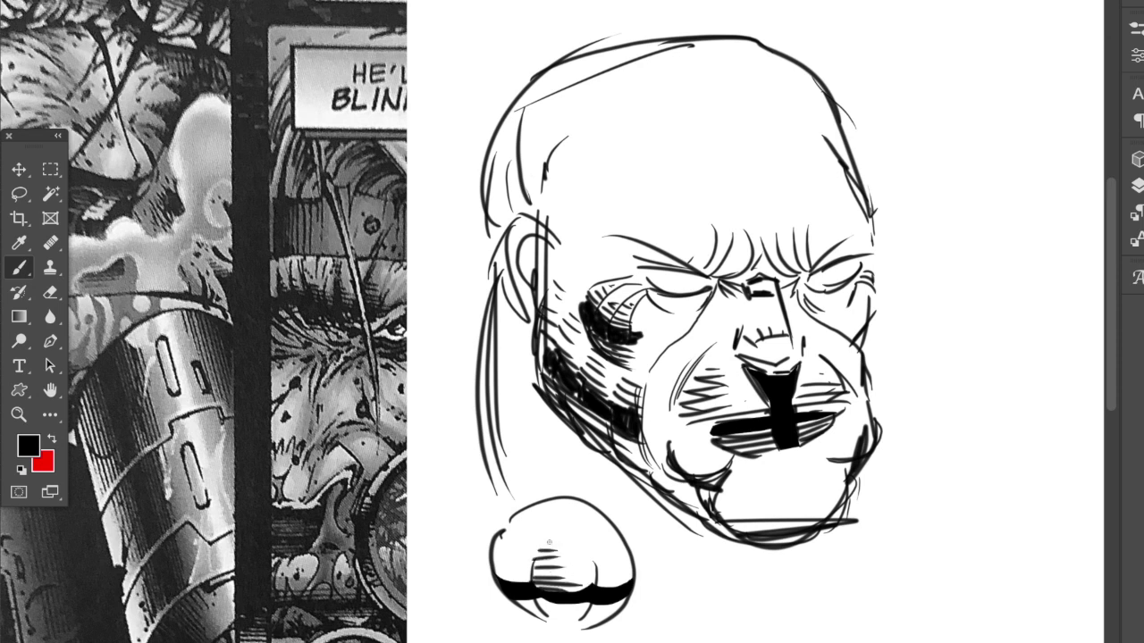
mouse_move(576, 482)
mouse_down()
mouse_move(574, 521)
mouse_move(592, 510)
mouse_up()
mouse_move(574, 466)
mouse_down()
mouse_move(581, 456)
mouse_move(593, 467)
mouse_up()
mouse_move(537, 603)
mouse_down()
mouse_move(570, 607)
mouse_move(534, 608)
mouse_move(598, 616)
mouse_move(536, 613)
mouse_move(634, 640)
mouse_up()
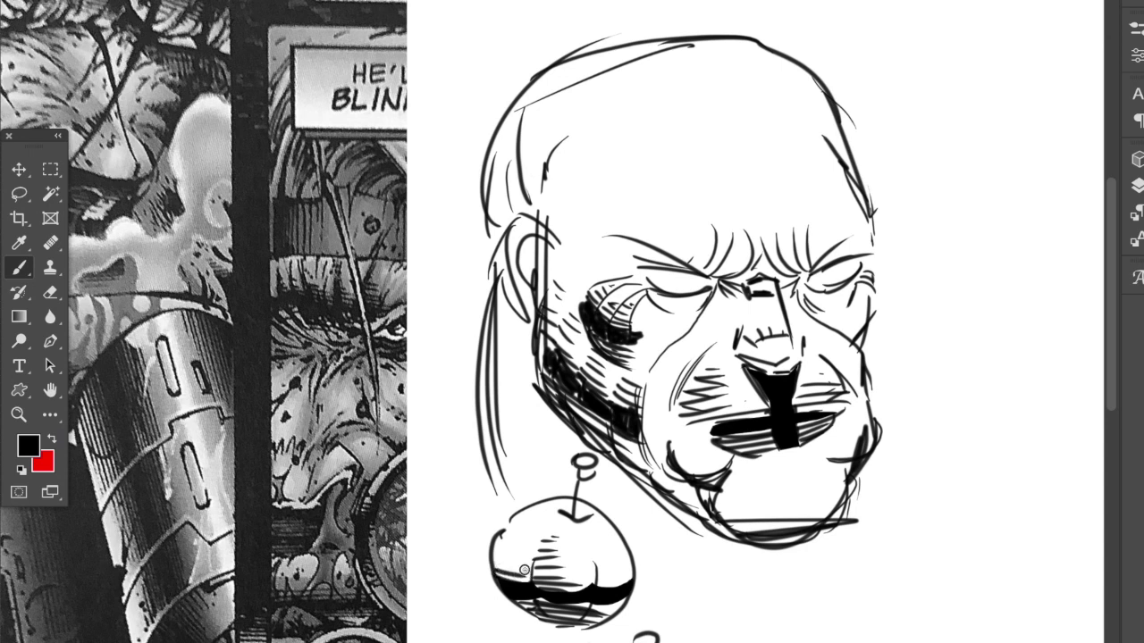
drag(499, 551, 522, 563)
mouse_move(589, 572)
mouse_down()
mouse_move(624, 583)
mouse_move(615, 562)
mouse_up()
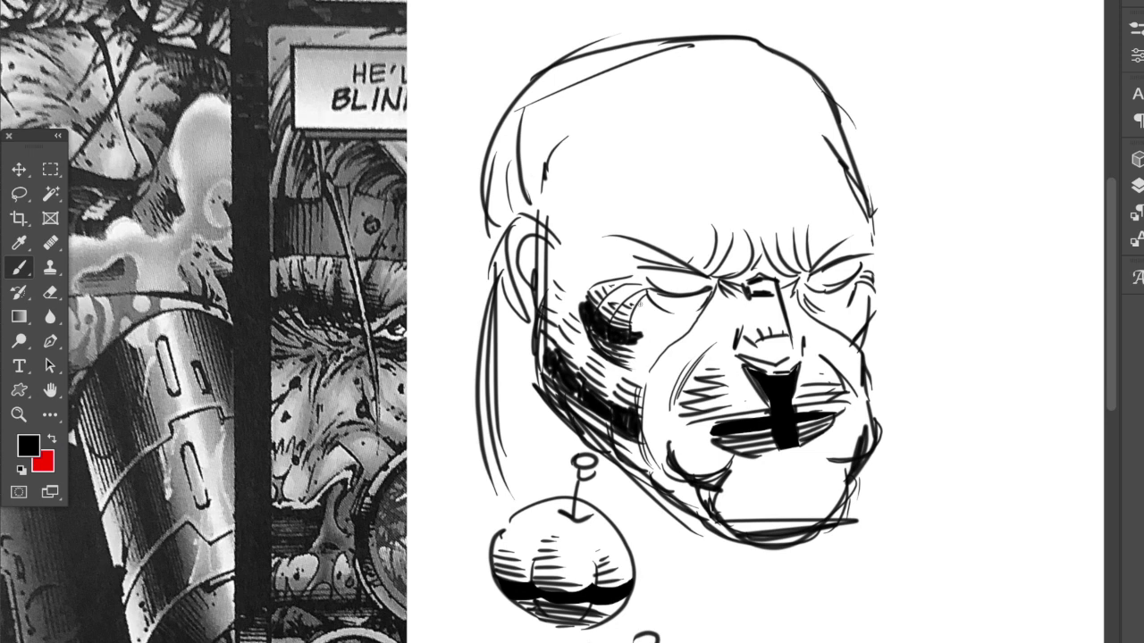
- Mark the cheekbone top with an arrow and circle and the jaw shadow with a line, adding red strokes at both spots
mouse_move(646, 138)
mouse_down()
mouse_move(629, 255)
mouse_move(653, 234)
mouse_up()
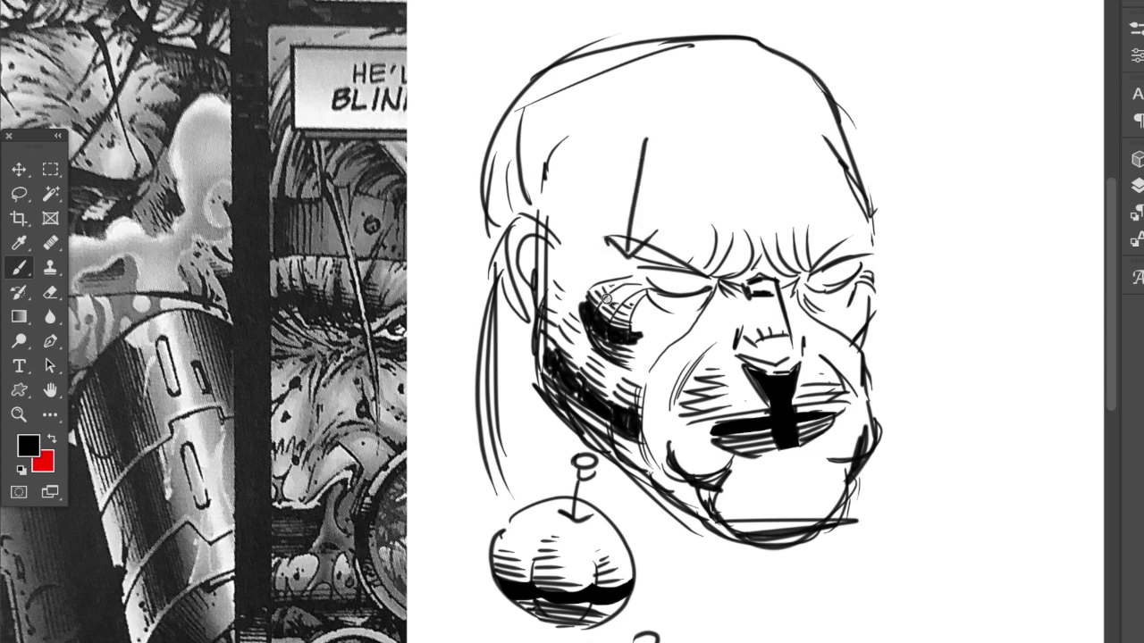
mouse_move(645, 307)
mouse_down()
mouse_move(616, 302)
mouse_move(611, 286)
mouse_up()
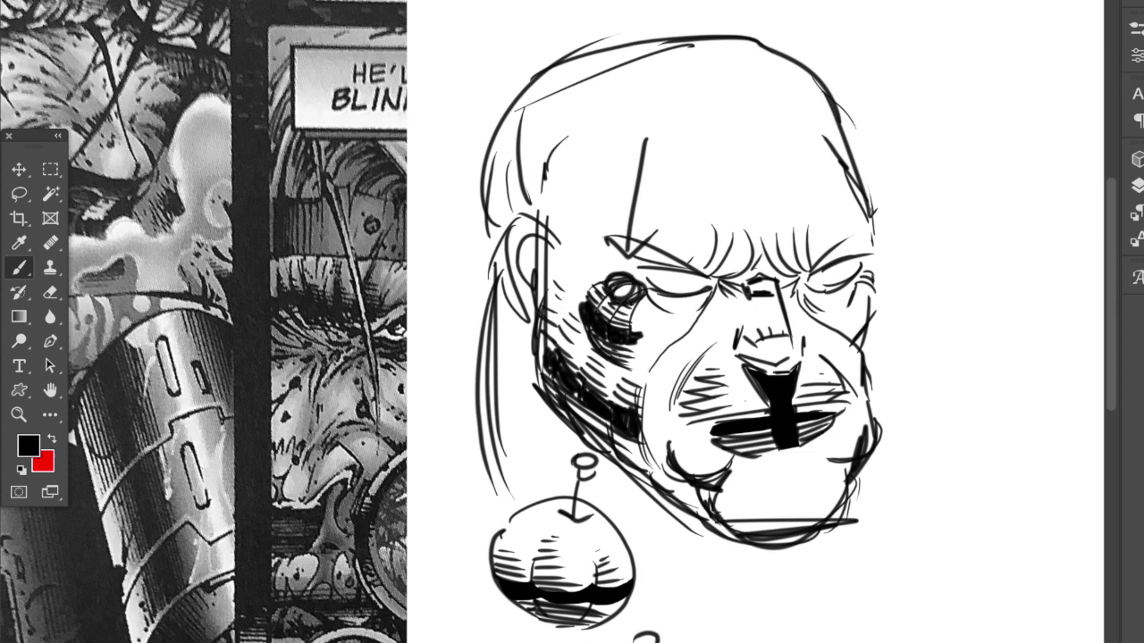
drag(541, 451, 564, 416)
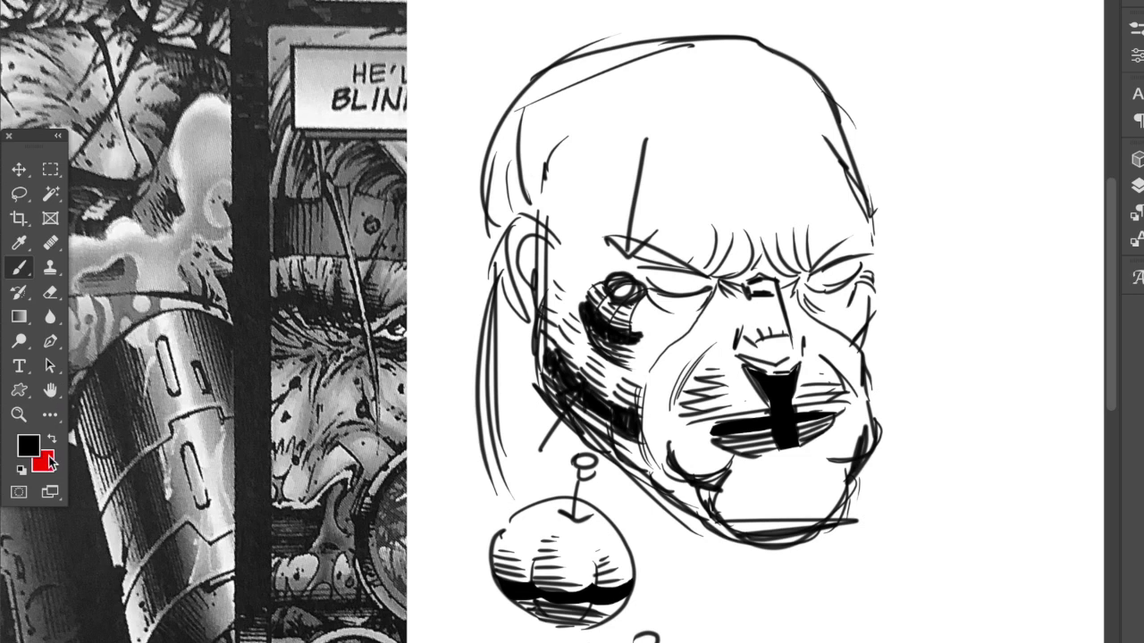
key(x)
mouse_move(520, 442)
mouse_down()
mouse_move(573, 385)
mouse_move(572, 409)
mouse_up()
mouse_move(623, 165)
mouse_down()
mouse_move(615, 267)
mouse_move(640, 258)
mouse_move(616, 284)
mouse_up()
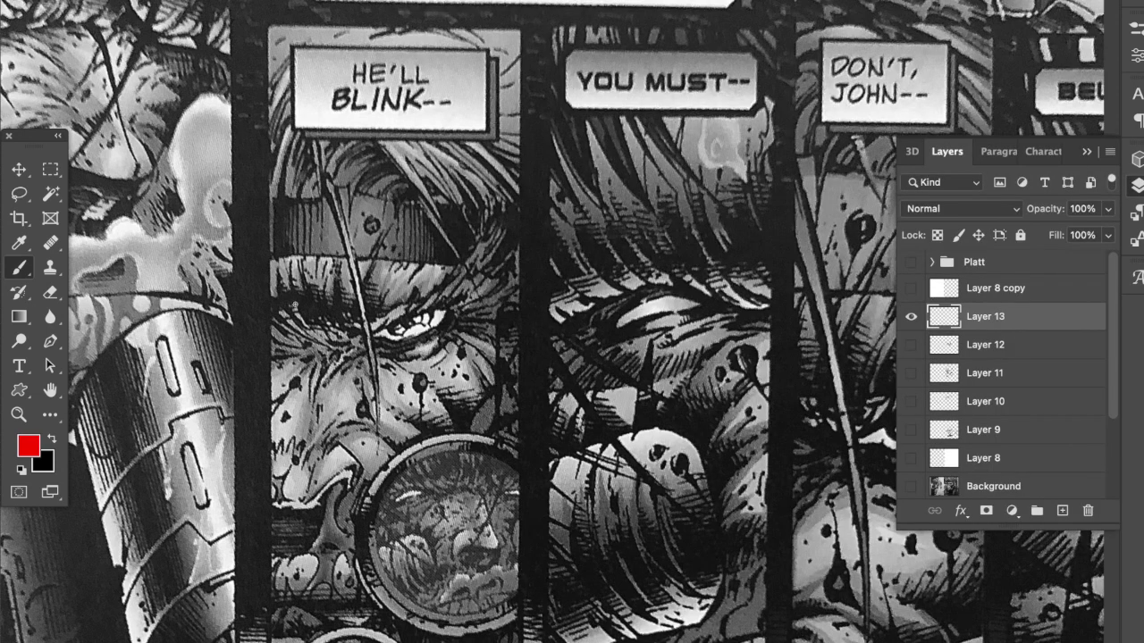
- Circle the brow shadow in red and trace red contour strokes around the eye, nose and cheek on the "He'll blink" panel
mouse_move(284, 313)
mouse_down()
mouse_move(378, 281)
mouse_move(297, 267)
mouse_move(283, 315)
mouse_up()
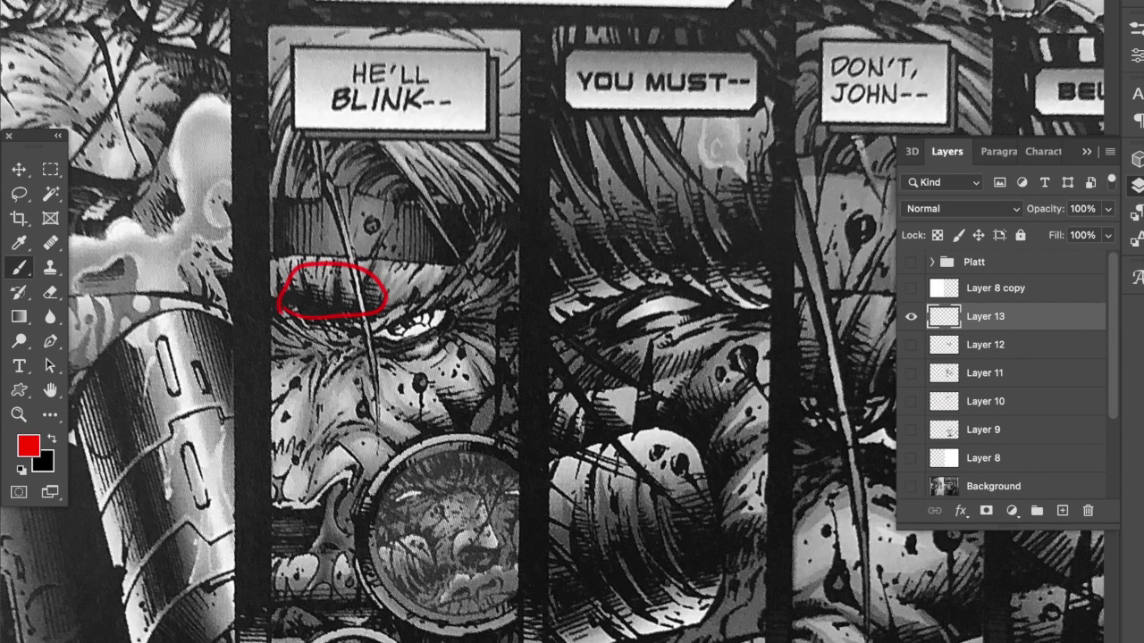
mouse_move(340, 352)
mouse_down()
mouse_move(311, 400)
mouse_move(375, 425)
mouse_up()
drag(390, 364, 454, 427)
drag(447, 347, 489, 422)
drag(382, 400, 452, 429)
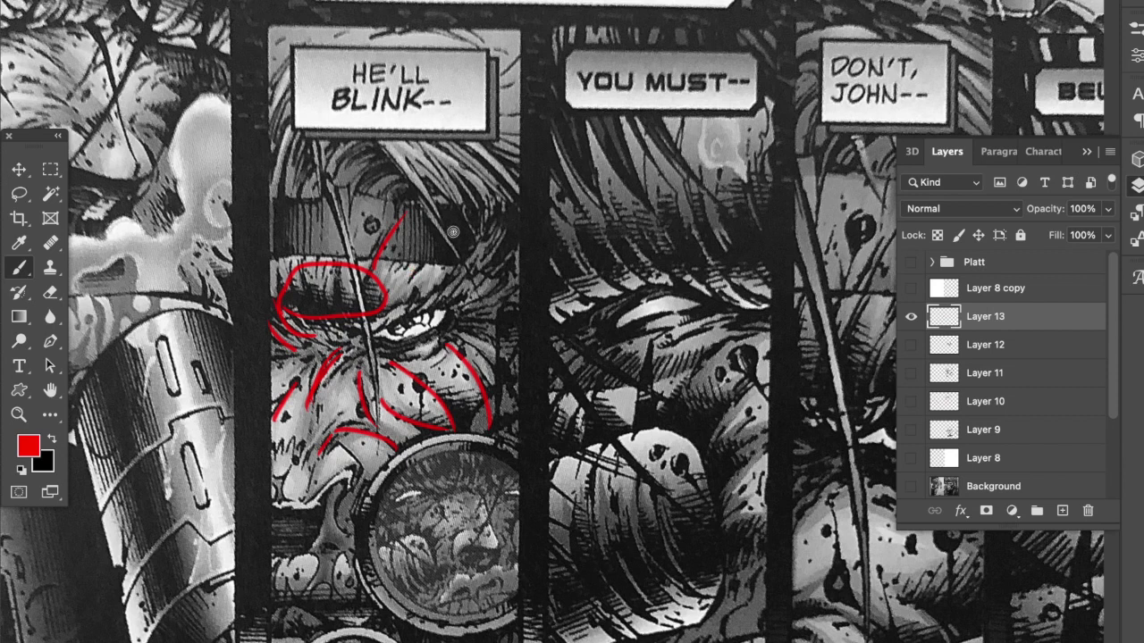
drag(446, 238, 410, 277)
- Show the white Layer 8 and outline a large fist-like form in black with a banded wrist, forearm lines and jagged far edge
click(911, 458)
key(x)
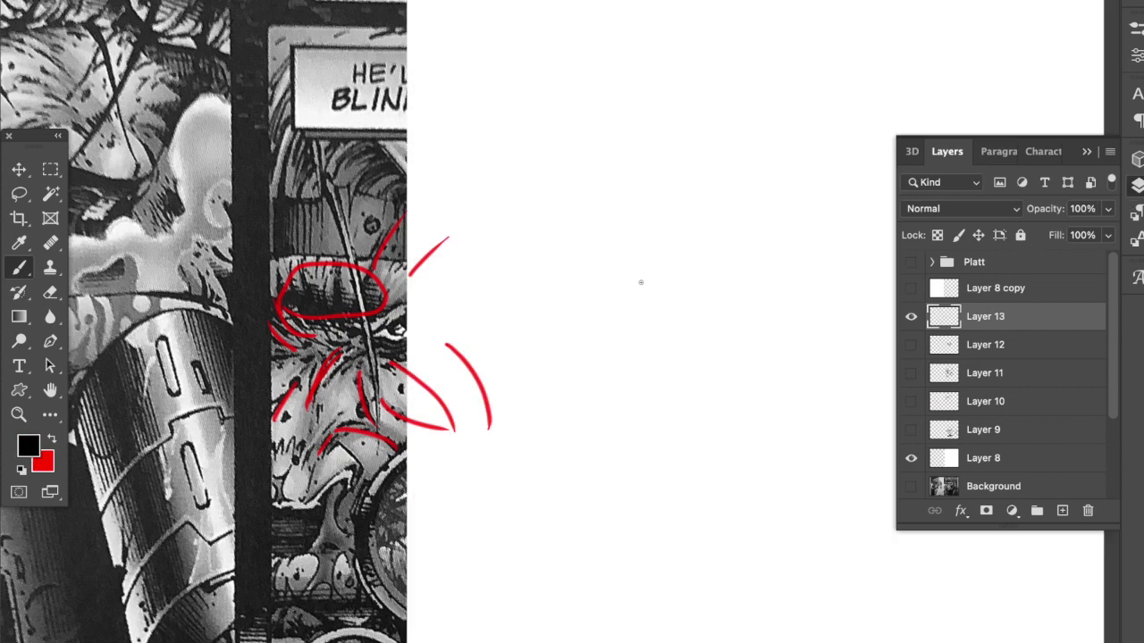
drag(536, 334, 645, 316)
drag(638, 326, 686, 357)
mouse_move(620, 357)
mouse_down()
mouse_move(756, 387)
mouse_move(696, 542)
mouse_move(630, 564)
mouse_up()
drag(629, 567, 491, 454)
drag(542, 348, 493, 469)
drag(536, 358, 509, 451)
mouse_move(536, 343)
mouse_down()
mouse_move(524, 390)
mouse_move(479, 441)
mouse_up()
mouse_move(501, 335)
mouse_down()
mouse_move(458, 436)
mouse_move(408, 289)
mouse_up()
mouse_move(479, 436)
mouse_down()
mouse_move(496, 489)
mouse_move(548, 541)
mouse_up()
drag(494, 488, 596, 555)
drag(575, 556, 645, 570)
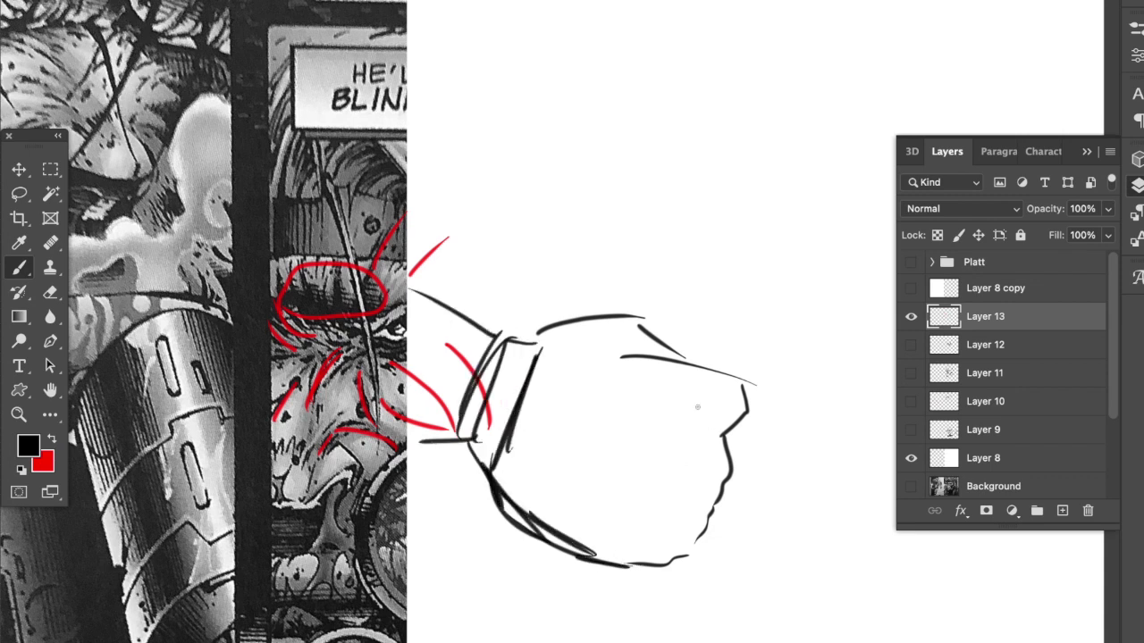
- Draw a flared, pointed shape beneath the fist-like form and two long diverging lines extending up and away from its top
mouse_move(509, 615)
mouse_down()
mouse_move(561, 552)
mouse_move(506, 617)
mouse_move(571, 634)
mouse_move(646, 626)
mouse_move(613, 579)
mouse_up()
drag(649, 354, 714, 273)
mouse_move(924, 64)
mouse_down()
mouse_move(650, 350)
mouse_move(1037, 262)
mouse_up()
click(1087, 154)
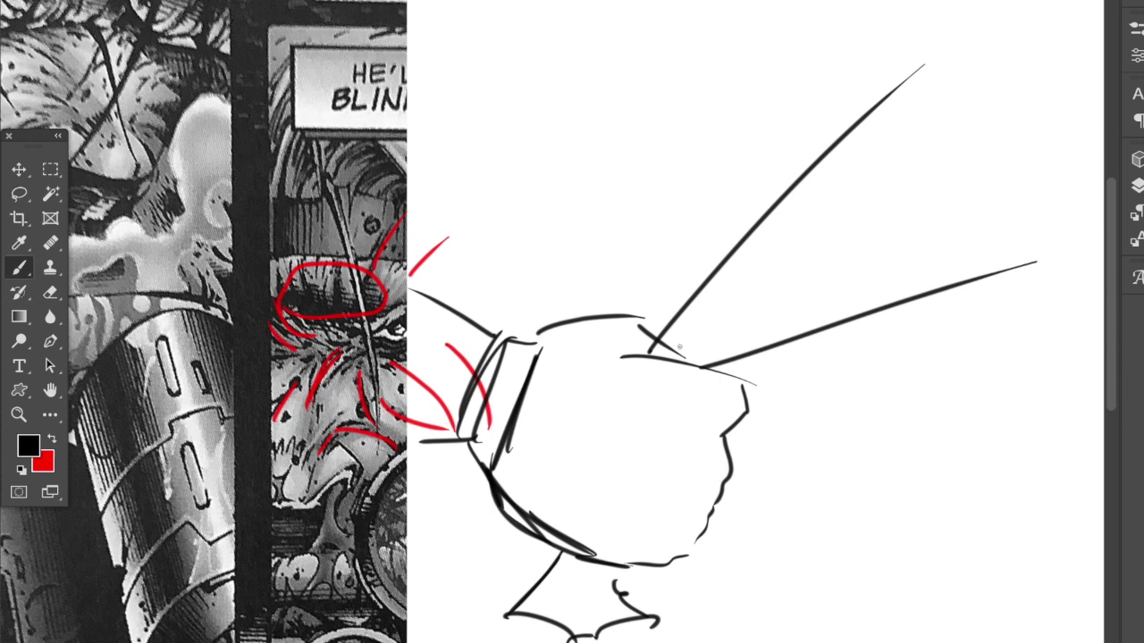
- Draw an arrow down to the fist-like form's top, a five-line fan from a dot above it, and three lines between the diverging pair
mouse_move(636, 291)
mouse_down()
mouse_move(652, 310)
mouse_move(676, 287)
mouse_move(693, 175)
mouse_up()
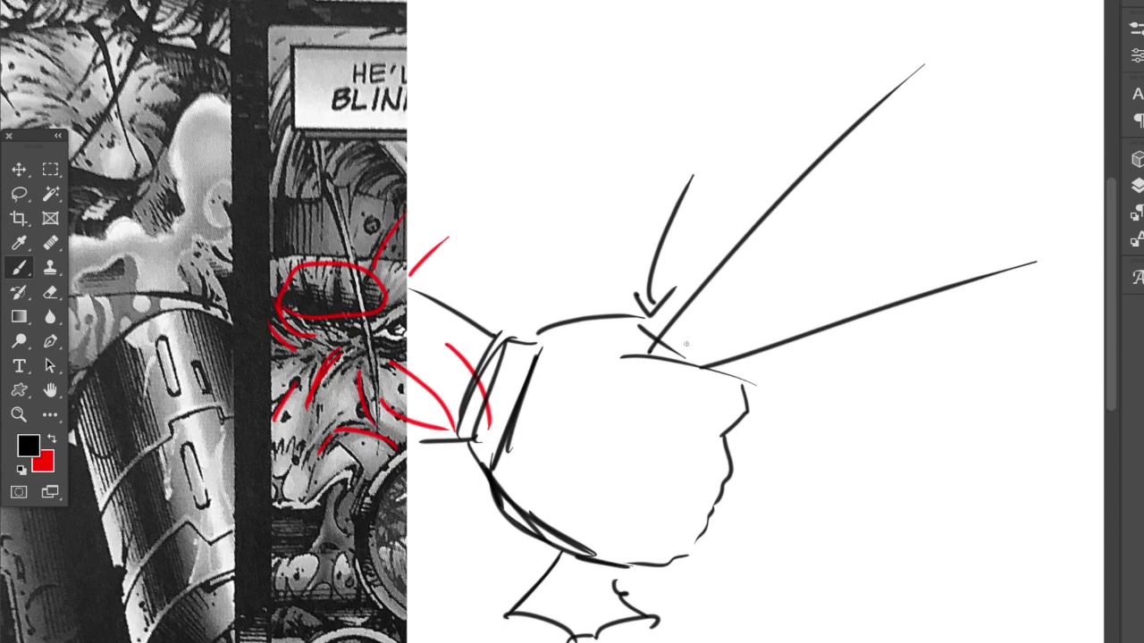
mouse_move(550, 152)
mouse_down()
mouse_move(614, 93)
mouse_move(551, 153)
mouse_move(797, 42)
mouse_move(581, 150)
mouse_move(755, 119)
mouse_move(622, 220)
mouse_move(670, 202)
mouse_up()
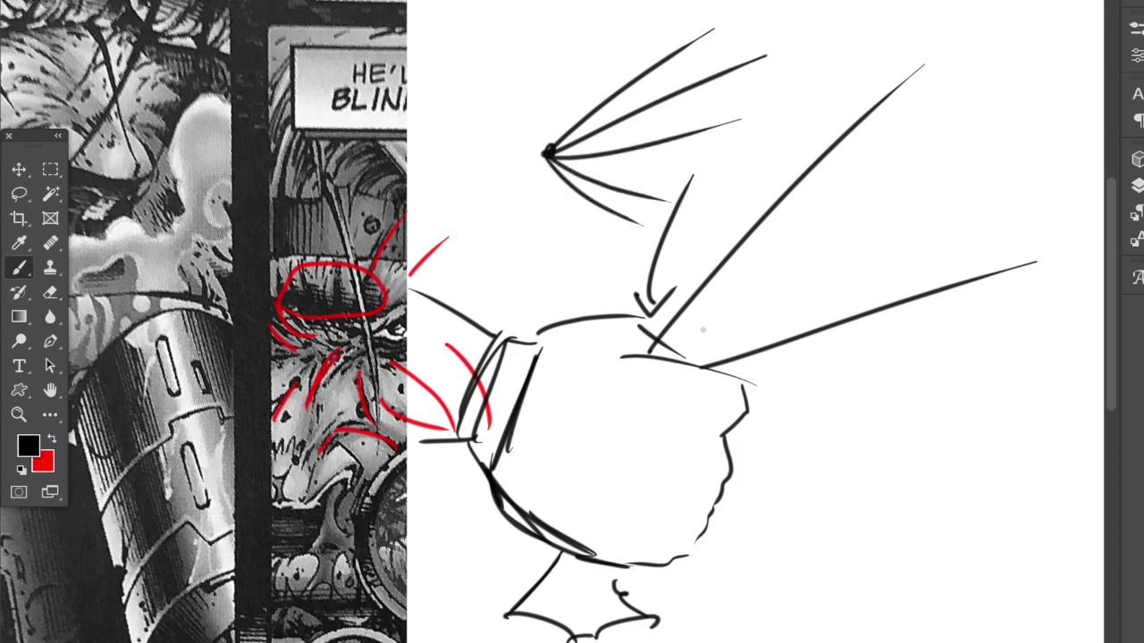
mouse_move(663, 356)
mouse_down()
mouse_move(954, 116)
mouse_move(833, 284)
mouse_move(1053, 178)
mouse_up()
drag(688, 353, 1061, 96)
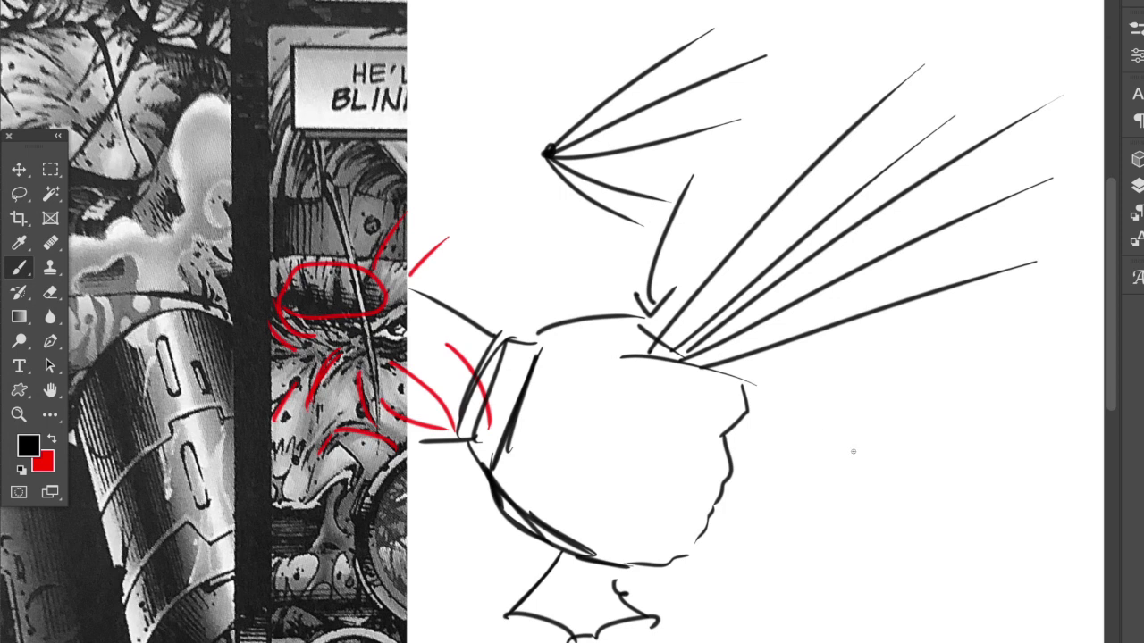
- Draw a small eye with curved lines fanning from a dot at its inner corner, and circle the upper fan's origin dot
drag(803, 463, 894, 490)
mouse_move(802, 467)
mouse_down()
mouse_move(868, 504)
mouse_move(848, 505)
mouse_move(923, 486)
mouse_move(975, 399)
mouse_up()
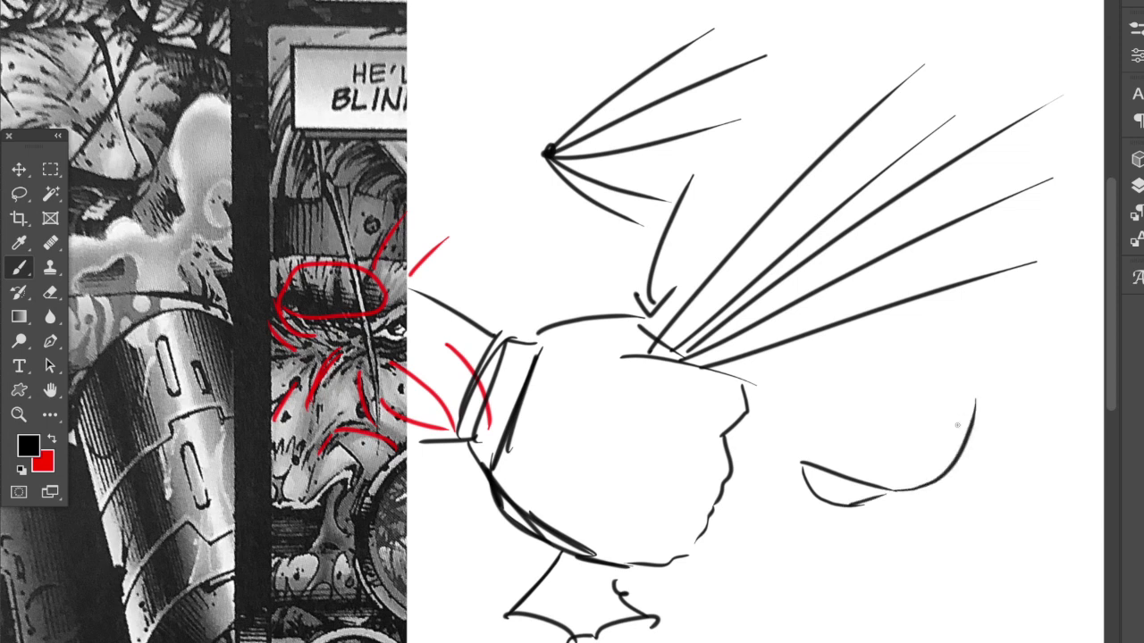
mouse_move(887, 487)
mouse_down()
mouse_move(930, 447)
mouse_move(936, 405)
mouse_move(913, 410)
mouse_move(880, 477)
mouse_move(890, 391)
mouse_up()
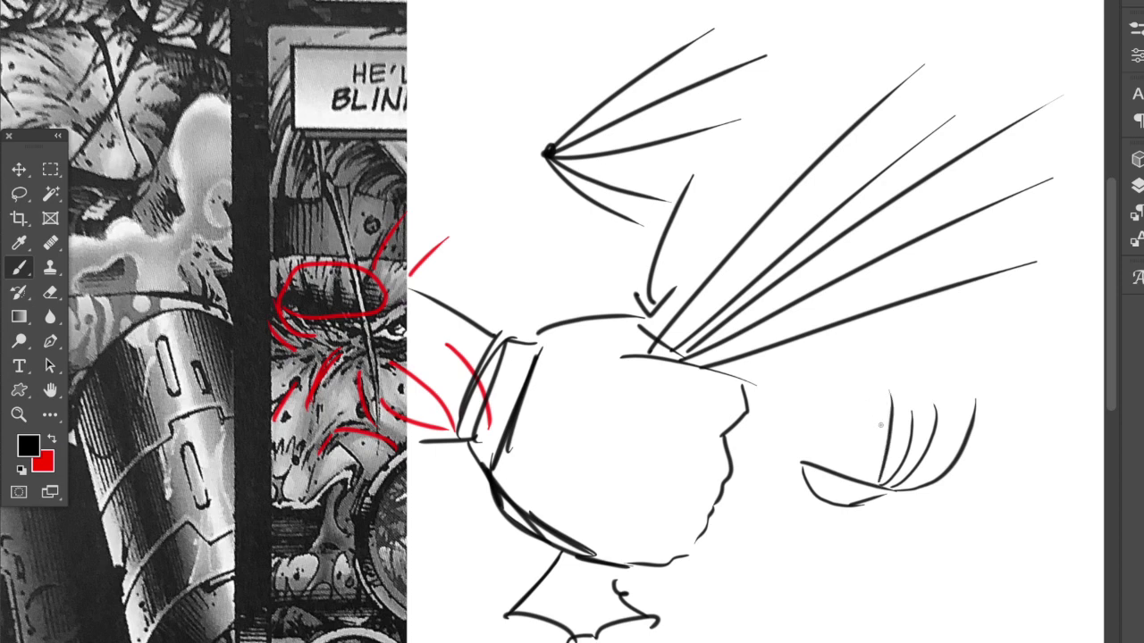
drag(883, 485, 886, 490)
mouse_move(549, 130)
mouse_down()
mouse_move(496, 167)
mouse_move(554, 153)
mouse_up()
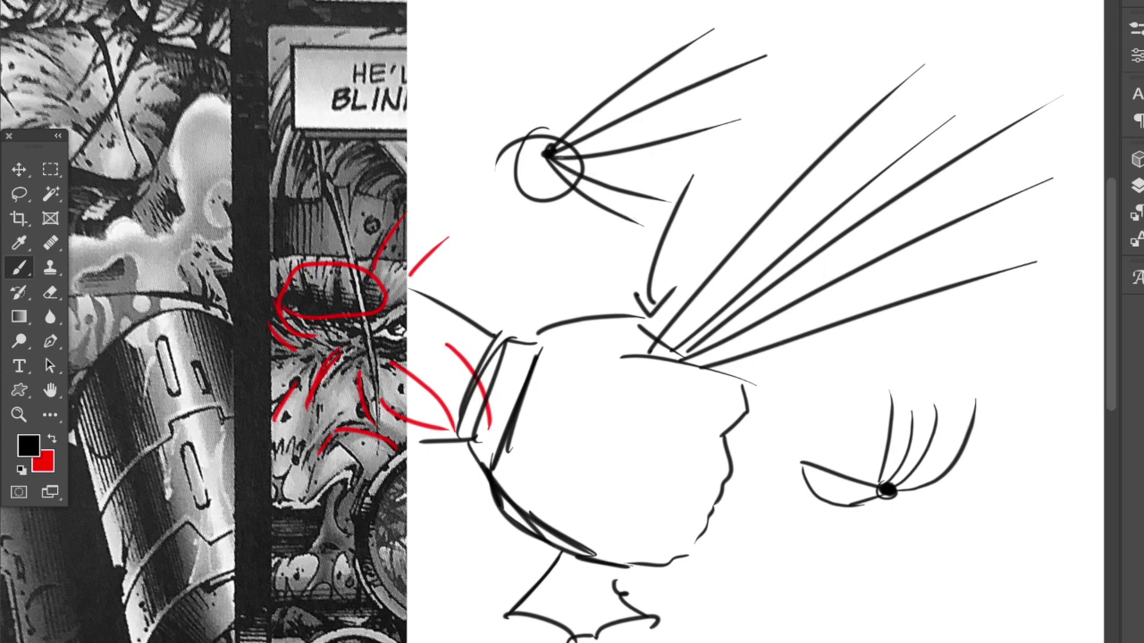
click(550, 151)
- Draw a thick-stemmed double hook between the fist-like form and the small eye, with three long lines radiating down from it
click(774, 547)
mouse_move(773, 500)
mouse_down()
mouse_move(771, 545)
mouse_move(770, 487)
mouse_move(787, 483)
mouse_move(758, 485)
mouse_up()
mouse_move(769, 552)
mouse_down()
mouse_move(745, 533)
mouse_move(806, 521)
mouse_move(740, 533)
mouse_move(807, 520)
mouse_move(783, 485)
mouse_move(1026, 624)
mouse_up()
drag(774, 492, 919, 642)
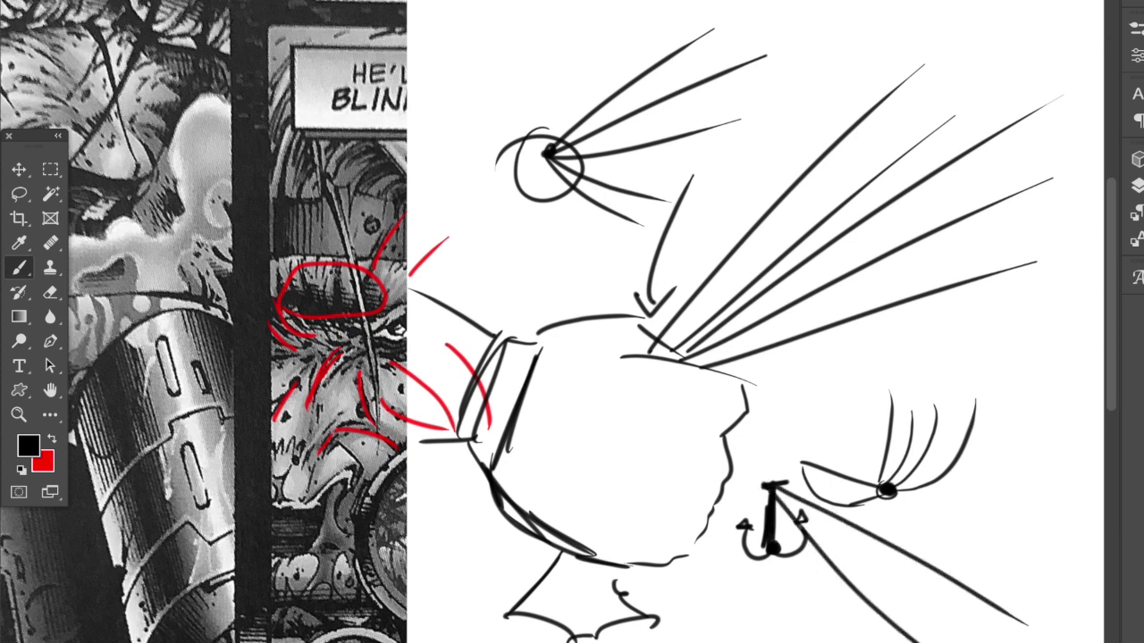
drag(768, 490, 807, 642)
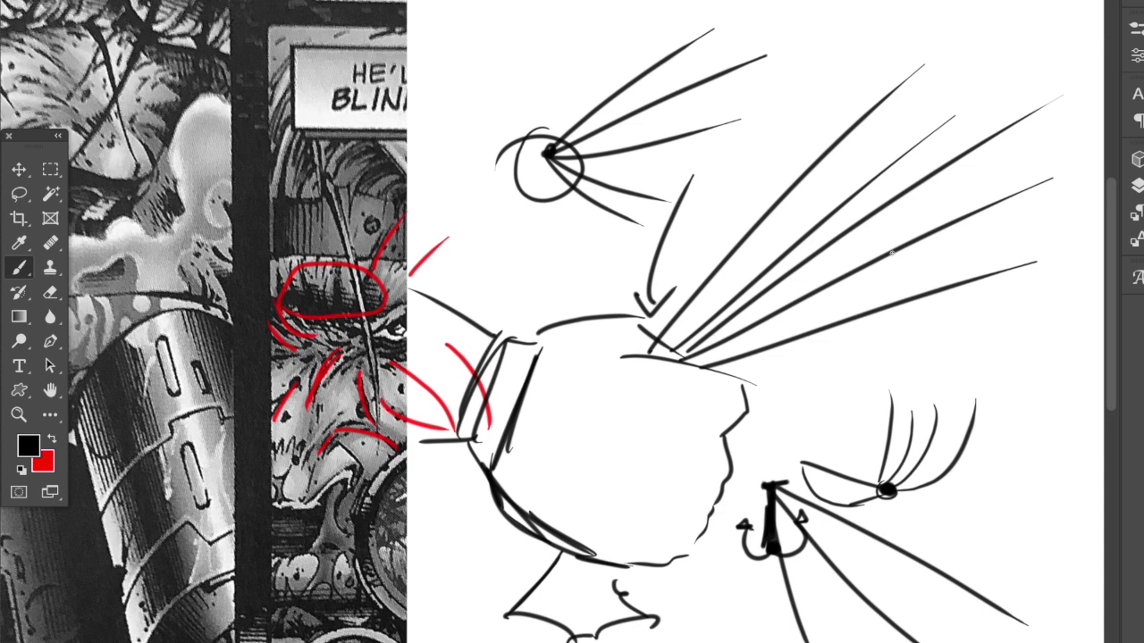
- Draw another small eye near the page's upper edge with a double hook at its inner corner and curved lines fanning upward
drag(858, 58, 782, 16)
mouse_move(800, 70)
mouse_down()
mouse_move(781, 18)
mouse_move(803, 69)
mouse_move(844, 64)
mouse_move(909, 20)
mouse_move(910, 8)
mouse_up()
mouse_move(852, 59)
mouse_down()
mouse_move(860, 43)
mouse_move(847, 41)
mouse_move(855, 68)
mouse_move(875, 74)
mouse_move(857, 57)
mouse_move(900, 41)
mouse_move(909, 1)
mouse_up()
mouse_move(863, 55)
mouse_down()
mouse_move(880, 46)
mouse_move(895, 2)
mouse_up()
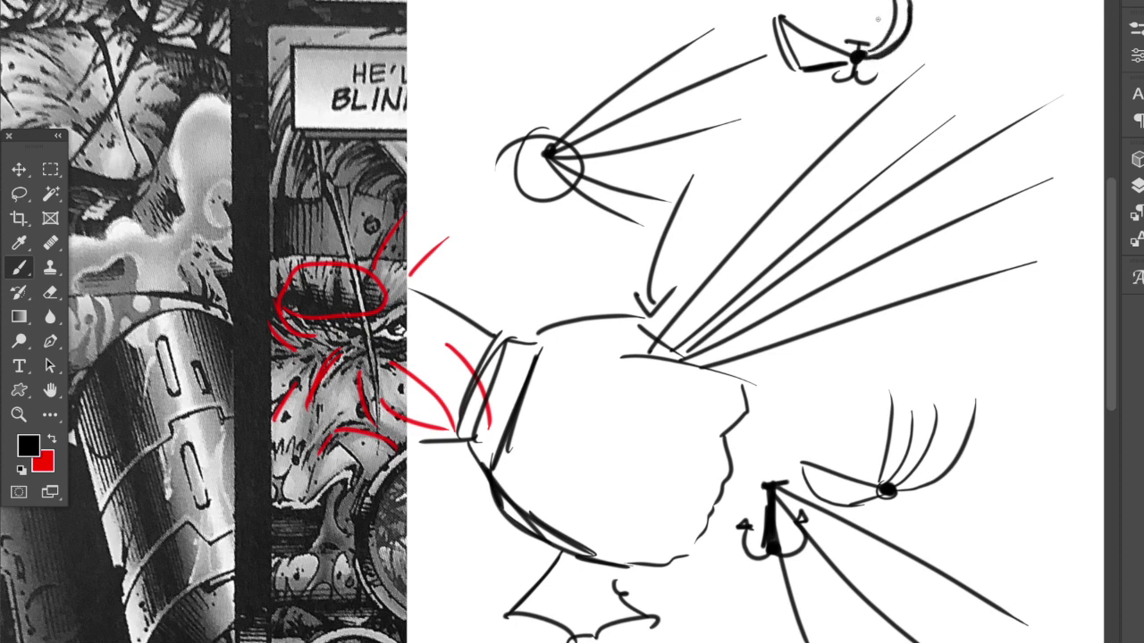
drag(860, 48, 868, 2)
drag(858, 54, 829, 3)
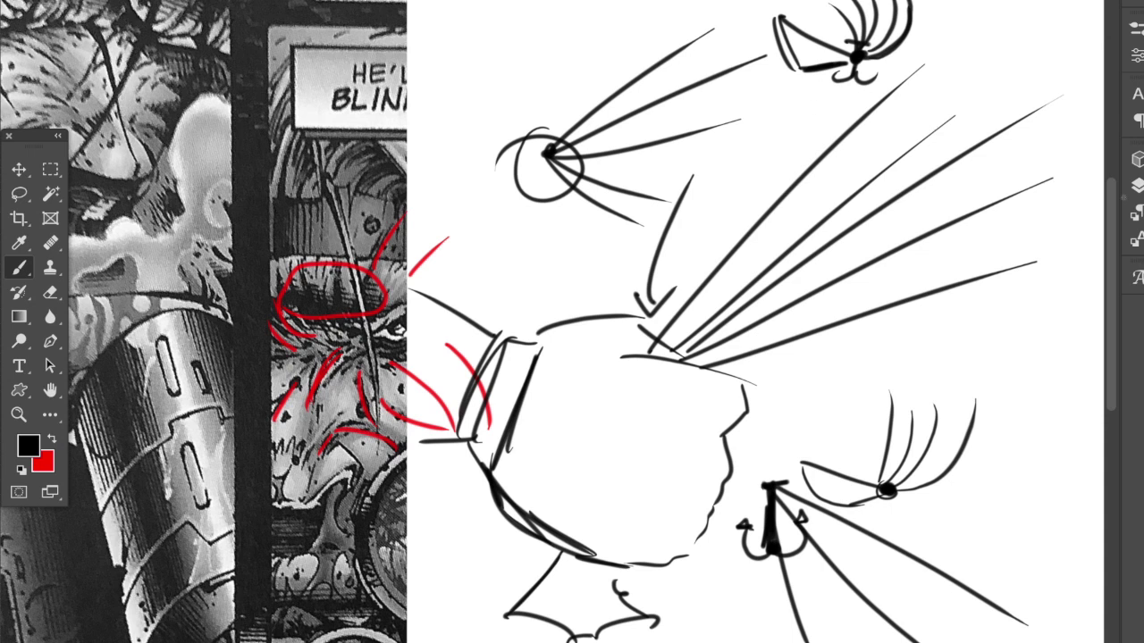
- Add a new layer above Layer 13 and hide Layer 13 to get a blank white page
click(1137, 185)
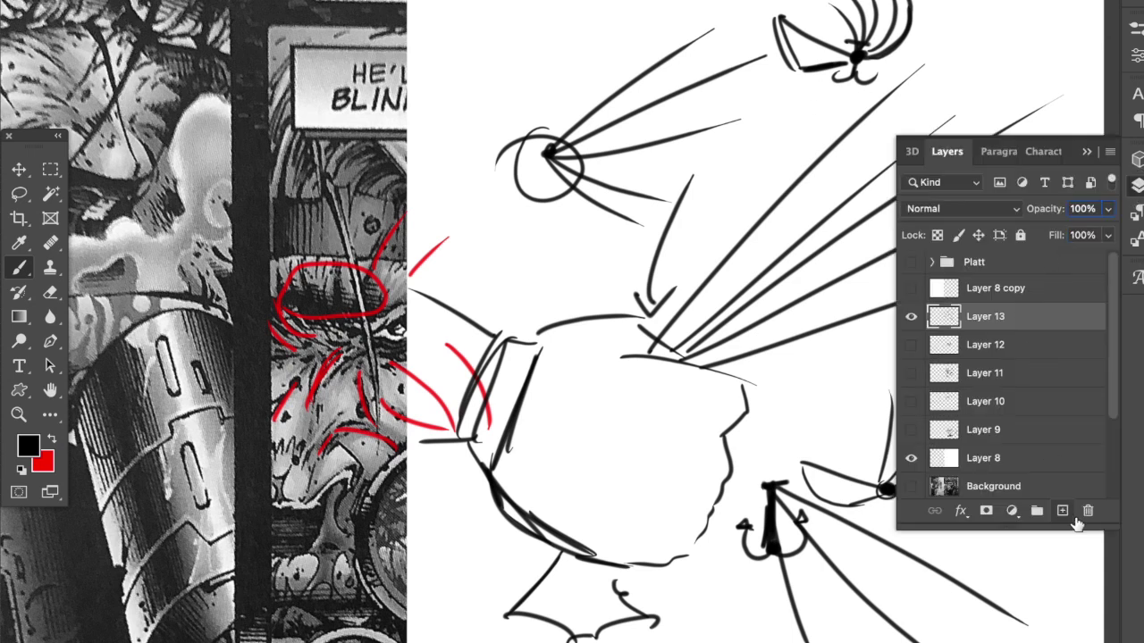
click(1063, 511)
click(911, 346)
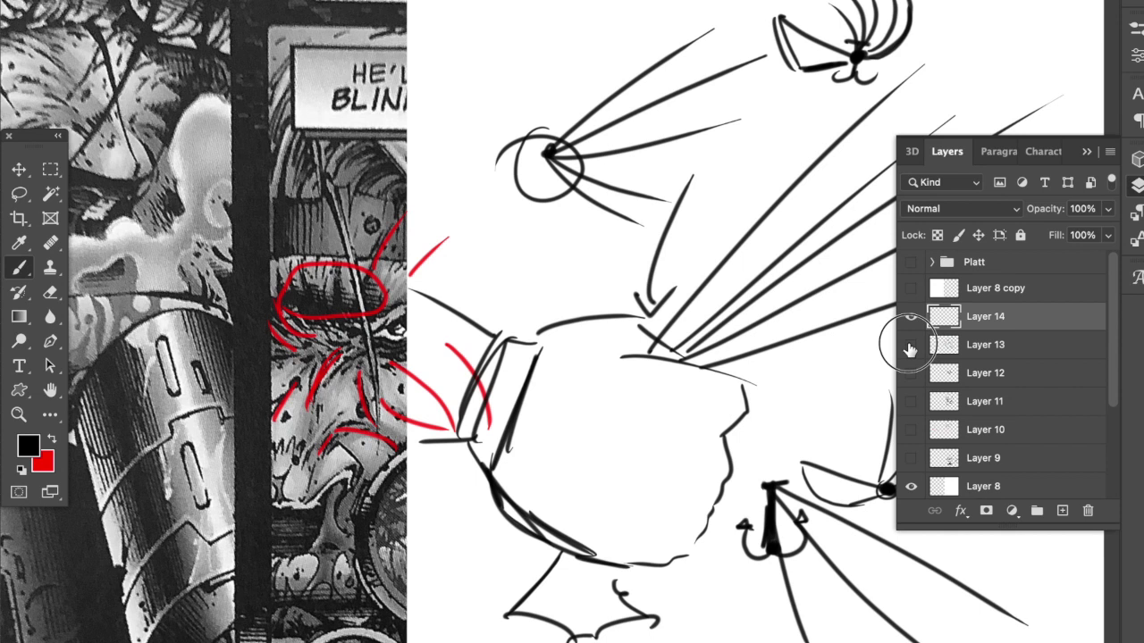
click(1087, 151)
- Sketch a large eye with a thick slanted upper lid, a wide curve beyond its inner corner and vertical contour lines above
drag(545, 274, 656, 308)
mouse_move(545, 284)
mouse_down()
mouse_move(648, 307)
mouse_move(760, 182)
mouse_up()
drag(677, 298, 684, 189)
drag(640, 281, 636, 161)
mouse_move(600, 268)
mouse_down()
mouse_move(598, 162)
mouse_move(563, 266)
mouse_up()
drag(495, 241, 657, 304)
- Hatch short horizontal strokes between the vertical contour lines and inside the wide curve above the large eye
mouse_move(558, 252)
mouse_down()
mouse_move(602, 254)
mouse_move(599, 241)
mouse_up()
mouse_move(556, 234)
mouse_down()
mouse_move(597, 230)
mouse_move(592, 217)
mouse_up()
mouse_move(559, 211)
mouse_down()
mouse_move(592, 205)
mouse_move(586, 191)
mouse_up()
drag(558, 184, 579, 181)
drag(602, 269, 636, 275)
drag(599, 241, 635, 239)
drag(599, 256, 632, 254)
drag(600, 225, 625, 212)
drag(604, 190, 624, 188)
mouse_move(640, 284)
mouse_down()
mouse_move(672, 293)
mouse_move(670, 270)
mouse_up()
drag(640, 259, 672, 257)
mouse_move(645, 245)
mouse_down()
mouse_move(678, 242)
mouse_move(672, 229)
mouse_up()
drag(648, 218, 670, 214)
drag(661, 208, 672, 202)
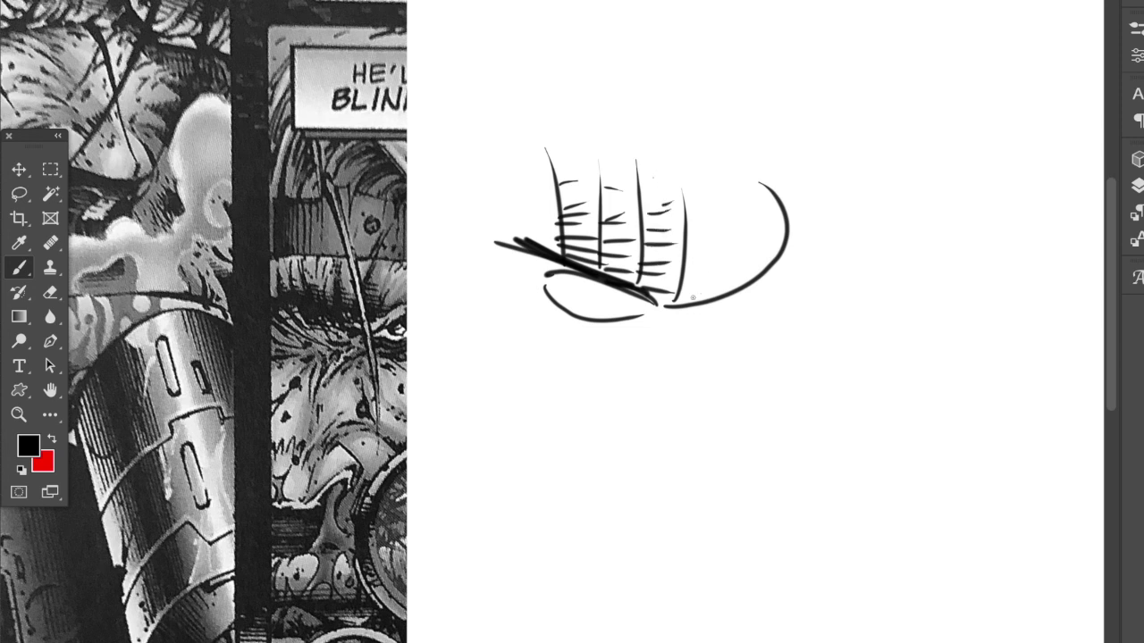
mouse_move(685, 298)
mouse_down()
mouse_move(739, 295)
mouse_move(740, 282)
mouse_up()
mouse_move(692, 271)
mouse_down()
mouse_move(743, 268)
mouse_move(742, 249)
mouse_up()
drag(691, 235, 733, 230)
drag(691, 219, 719, 212)
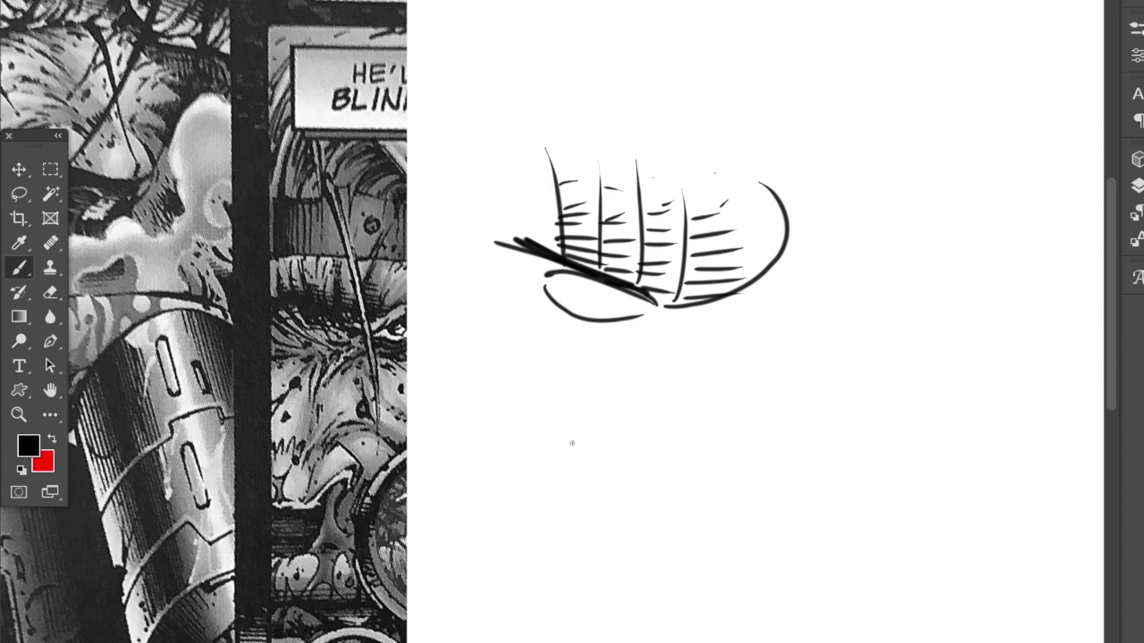
- Draw a second eye below the first, with a curve sweeping from its inner corner and contour lines fanning up from the lid
drag(547, 436, 662, 462)
mouse_move(549, 448)
mouse_down()
mouse_move(594, 485)
mouse_move(699, 457)
mouse_up()
drag(715, 371, 664, 458)
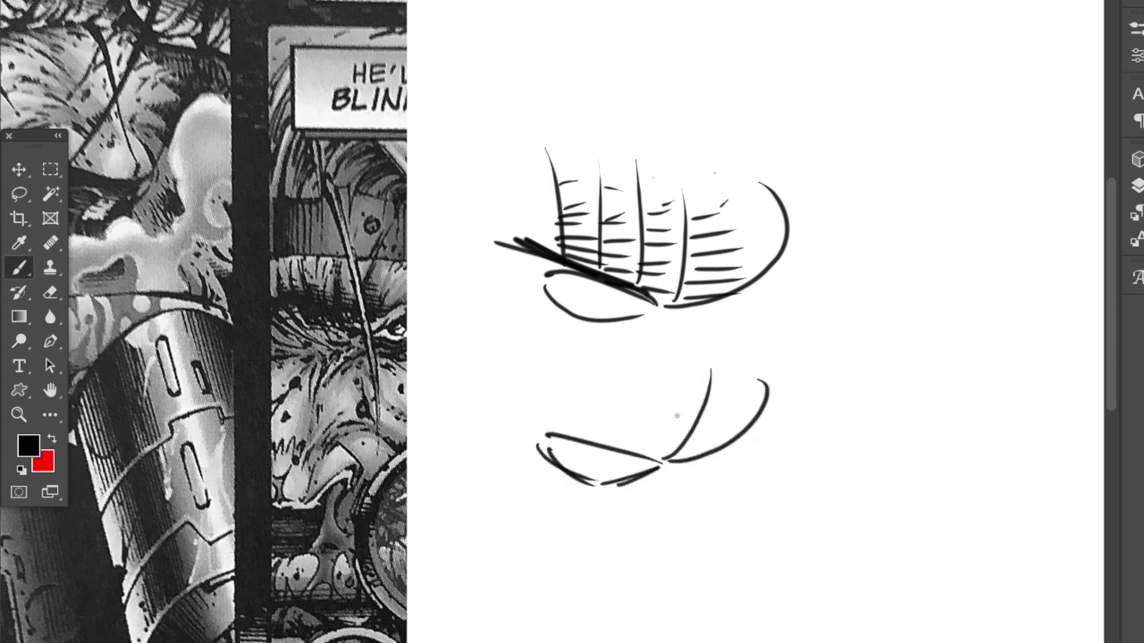
mouse_move(675, 355)
mouse_down()
mouse_move(658, 452)
mouse_move(636, 359)
mouse_up()
mouse_move(612, 442)
mouse_down()
mouse_move(593, 350)
mouse_move(585, 427)
mouse_up()
mouse_move(655, 458)
mouse_down()
mouse_move(498, 370)
mouse_move(649, 459)
mouse_up()
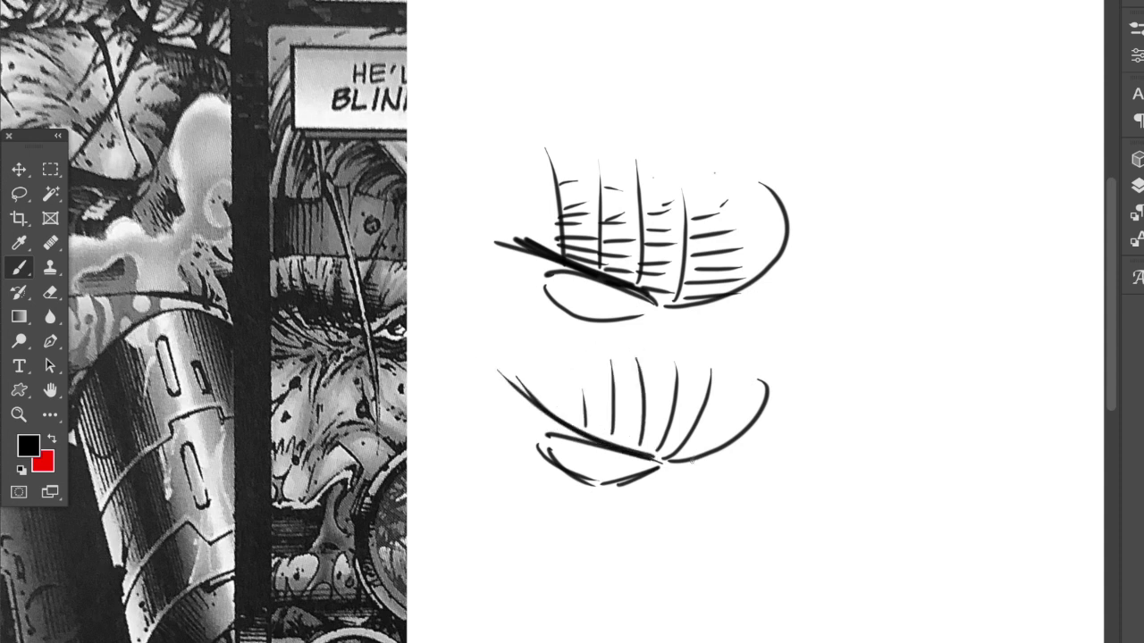
- Ink a thick black band across the second eye's fanned contour lines and hatch short strokes above and below it
mouse_move(689, 446)
mouse_down()
mouse_move(728, 440)
mouse_move(706, 447)
mouse_move(564, 420)
mouse_up()
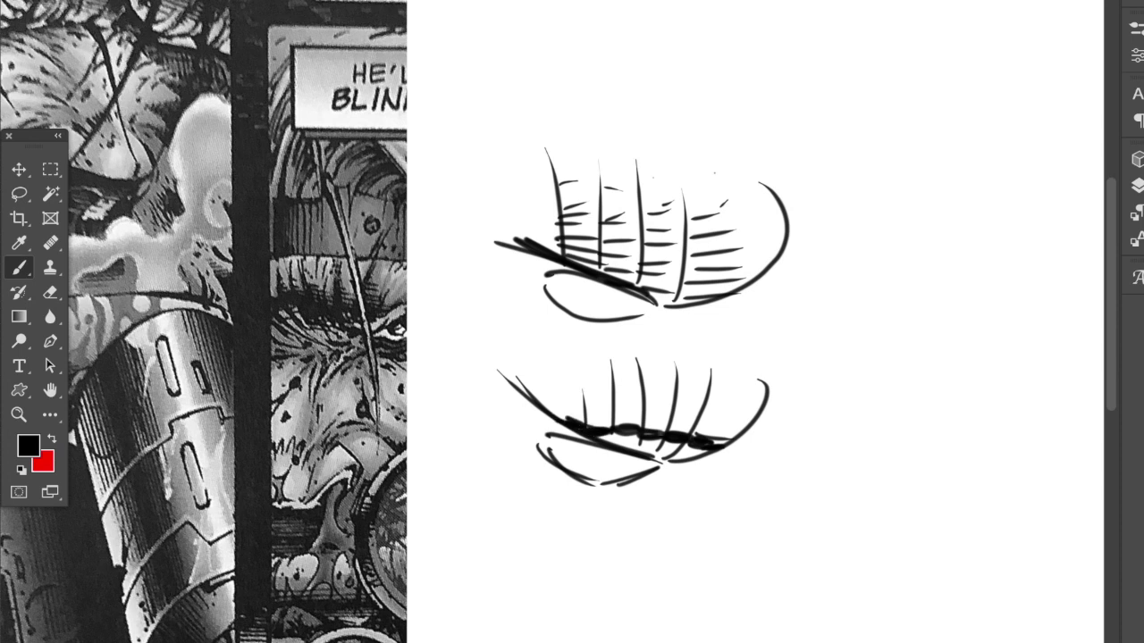
mouse_move(700, 434)
mouse_down()
mouse_move(611, 440)
mouse_move(733, 432)
mouse_move(713, 404)
mouse_move(678, 426)
mouse_move(697, 403)
mouse_move(671, 394)
mouse_move(616, 421)
mouse_move(629, 390)
mouse_move(581, 420)
mouse_move(605, 403)
mouse_move(591, 384)
mouse_move(580, 393)
mouse_move(580, 367)
mouse_up()
mouse_move(698, 427)
mouse_down()
mouse_move(720, 437)
mouse_move(726, 427)
mouse_up()
mouse_move(710, 390)
mouse_down()
mouse_move(719, 396)
mouse_move(693, 422)
mouse_up()
drag(690, 406, 703, 417)
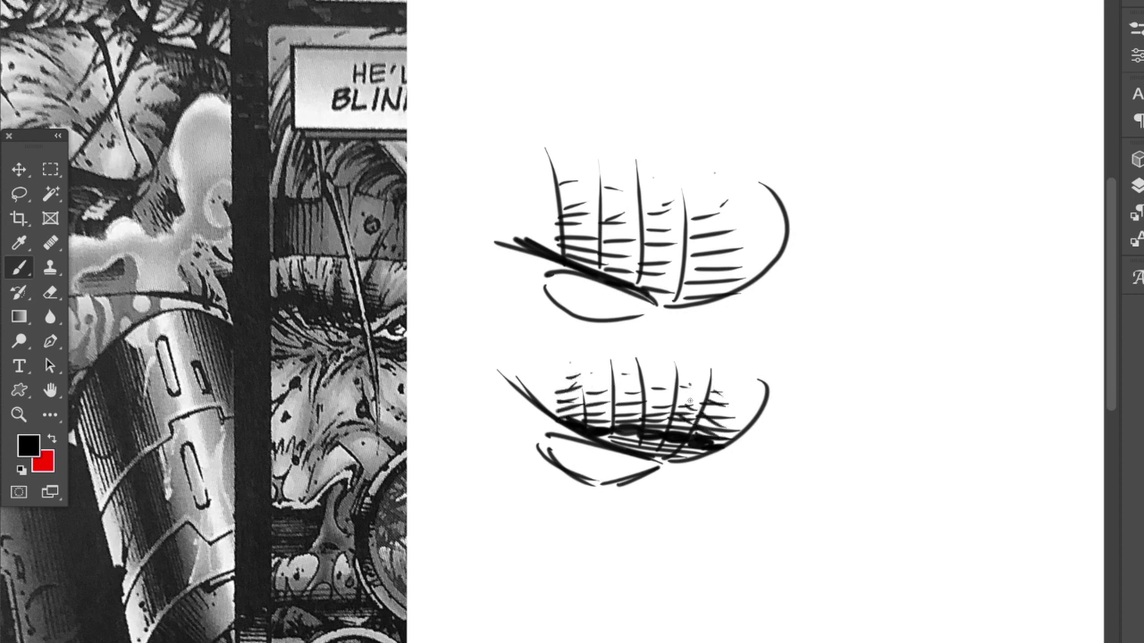
mouse_move(615, 417)
mouse_down()
mouse_move(644, 425)
mouse_move(640, 411)
mouse_move(615, 428)
mouse_up()
mouse_move(582, 403)
mouse_down()
mouse_move(609, 409)
mouse_move(568, 416)
mouse_up()
- Draw a double hook with arrowheads, a ring and three radiating lines beside the eyes, plus a winding arrow to the second eye's inner corner
mouse_move(849, 300)
mouse_down()
mouse_move(880, 298)
mouse_move(866, 391)
mouse_move(816, 373)
mouse_move(810, 358)
mouse_up()
drag(866, 393, 930, 350)
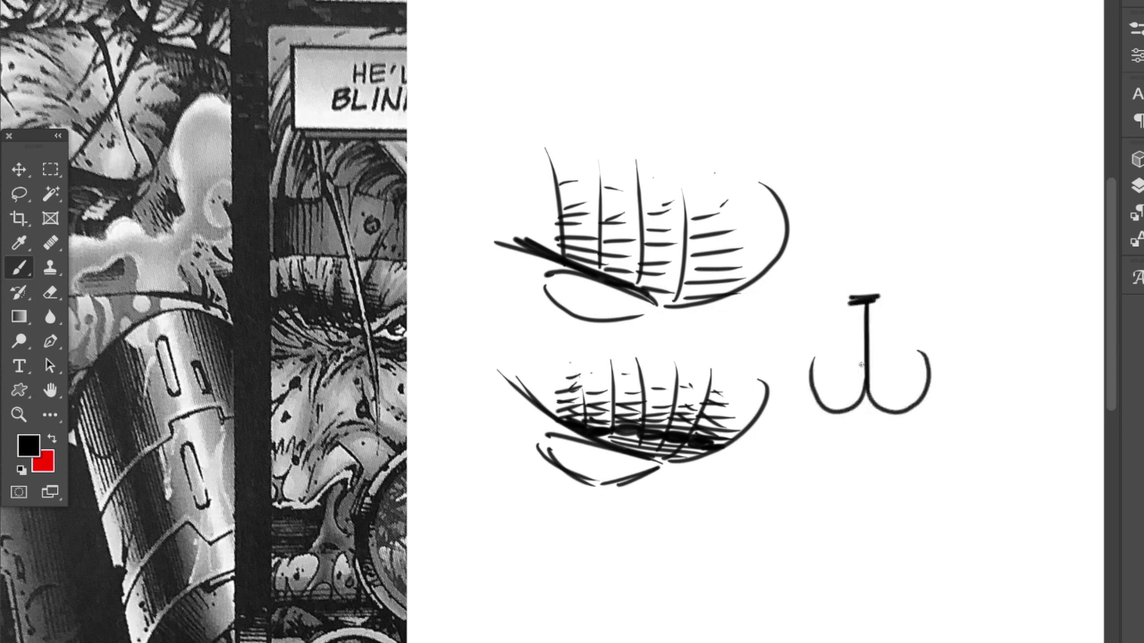
drag(809, 358, 833, 360)
drag(902, 357, 937, 352)
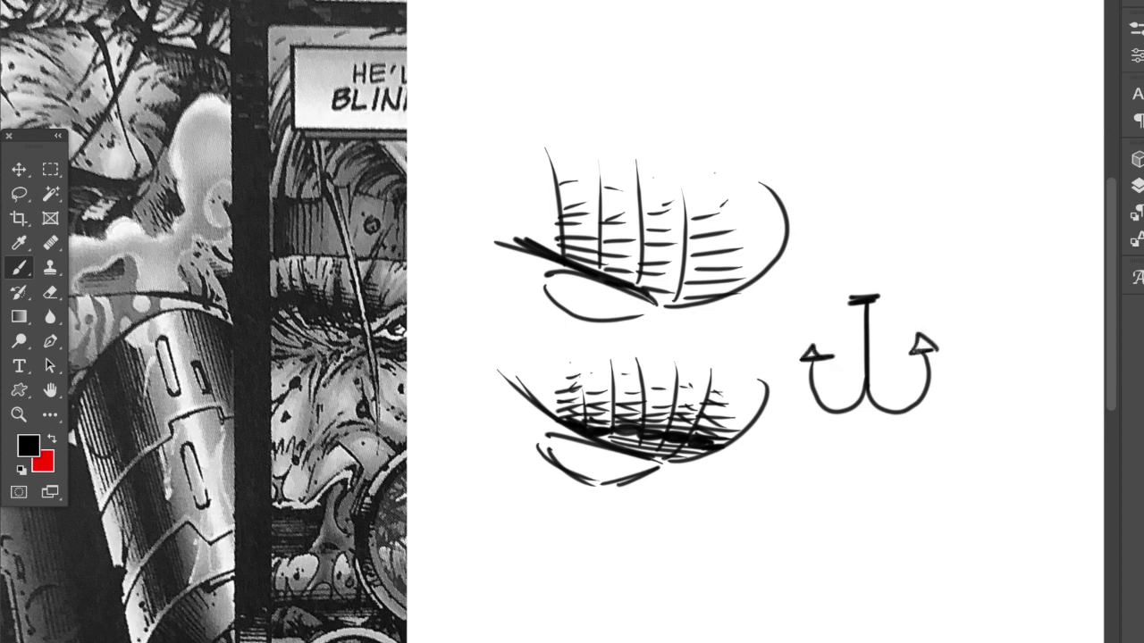
mouse_move(860, 298)
mouse_down()
mouse_move(844, 273)
mouse_move(881, 283)
mouse_move(877, 296)
mouse_move(1064, 136)
mouse_up()
mouse_move(865, 281)
mouse_down()
mouse_move(1017, 251)
mouse_move(1023, 341)
mouse_up()
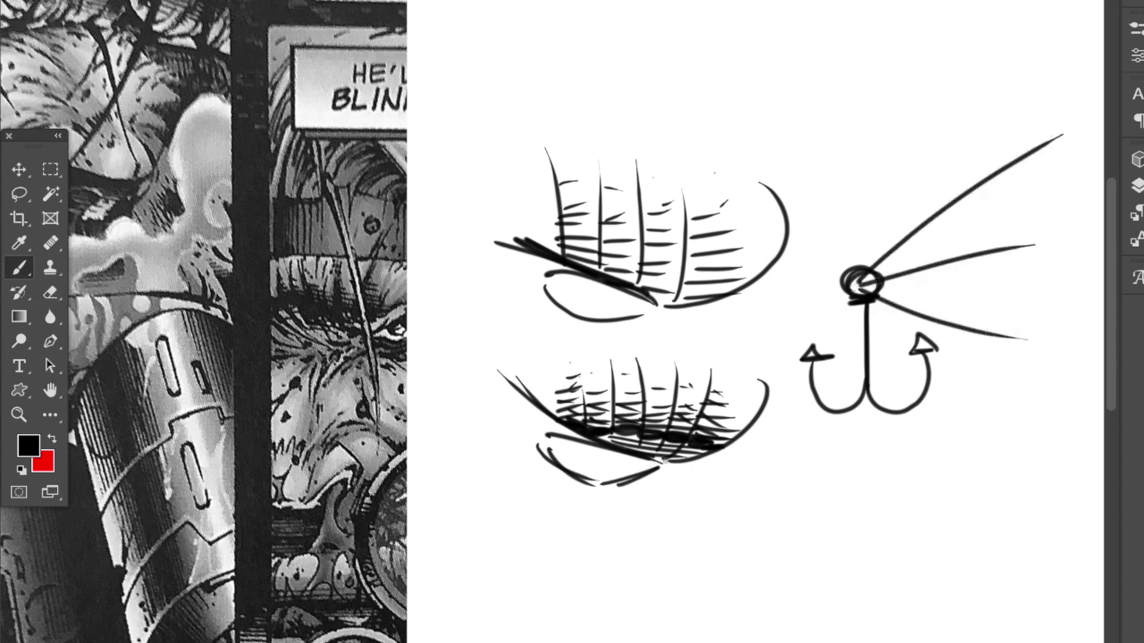
mouse_move(836, 255)
mouse_down()
mouse_move(809, 256)
mouse_move(777, 357)
mouse_move(800, 521)
mouse_move(685, 535)
mouse_move(669, 484)
mouse_move(707, 492)
mouse_up()
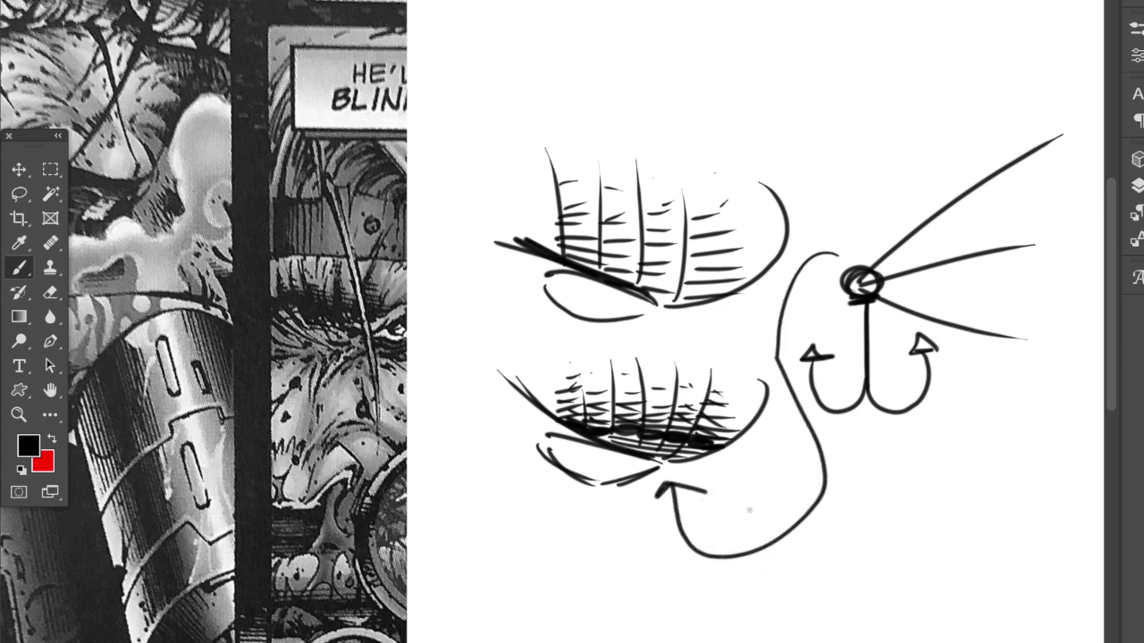
- Draw a small eye below the double hook with curved lines fanning from its inner corner and an arrow curving up
drag(935, 510, 1018, 530)
mouse_move(930, 516)
mouse_down()
mouse_move(948, 547)
mouse_move(1016, 532)
mouse_up()
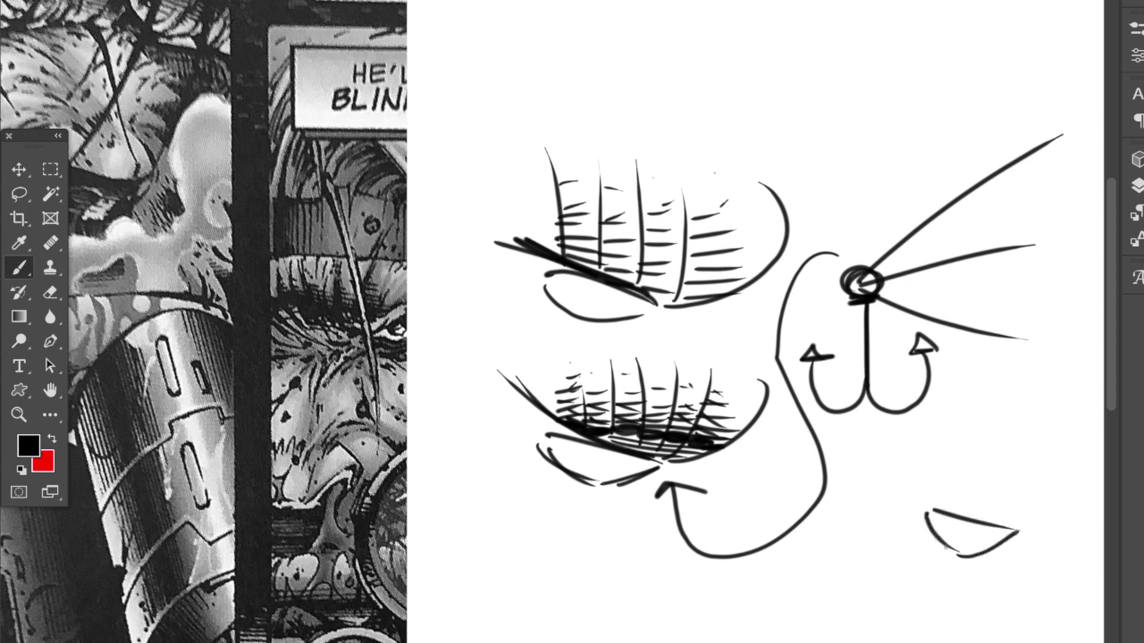
mouse_move(842, 582)
mouse_down()
mouse_move(927, 529)
mouse_move(869, 610)
mouse_up()
mouse_move(924, 525)
mouse_down()
mouse_move(828, 565)
mouse_move(911, 517)
mouse_move(833, 517)
mouse_up()
mouse_move(928, 516)
mouse_down()
mouse_move(924, 531)
mouse_move(908, 447)
mouse_move(935, 438)
mouse_up()
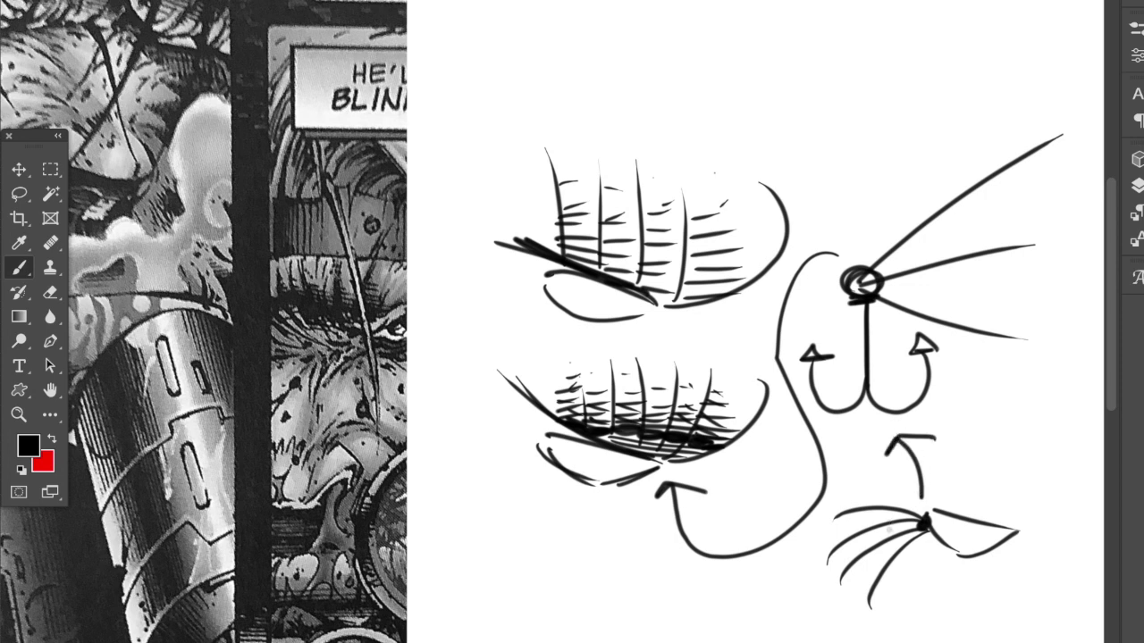
- Shade the small eye's fan with a black band and cross-contour hatching, thicken its upper lid and hatch along the lower lid
mouse_move(838, 518)
mouse_down()
mouse_move(838, 545)
mouse_move(874, 582)
mouse_up()
mouse_move(855, 510)
mouse_down()
mouse_move(884, 562)
mouse_move(842, 534)
mouse_move(870, 572)
mouse_move(877, 562)
mouse_move(850, 538)
mouse_move(833, 540)
mouse_move(828, 556)
mouse_move(854, 590)
mouse_up()
drag(821, 552, 845, 585)
mouse_move(879, 544)
mouse_down()
mouse_move(886, 555)
mouse_move(901, 547)
mouse_move(880, 530)
mouse_move(892, 524)
mouse_move(863, 513)
mouse_move(875, 517)
mouse_up()
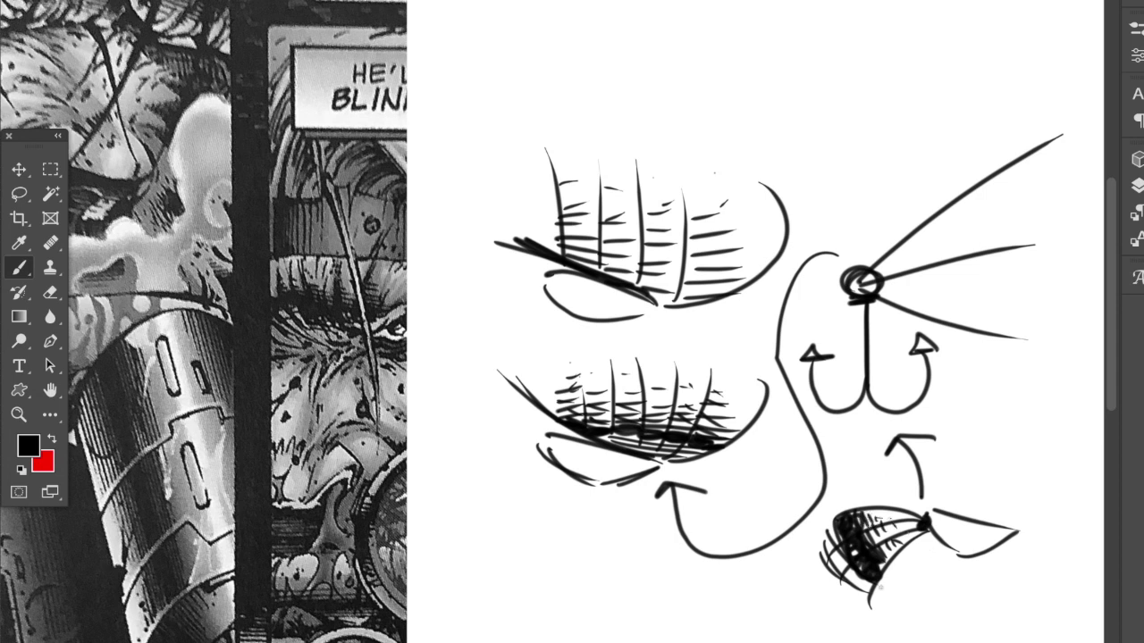
mouse_move(1016, 527)
mouse_down()
mouse_move(904, 477)
mouse_move(1010, 535)
mouse_move(912, 487)
mouse_up()
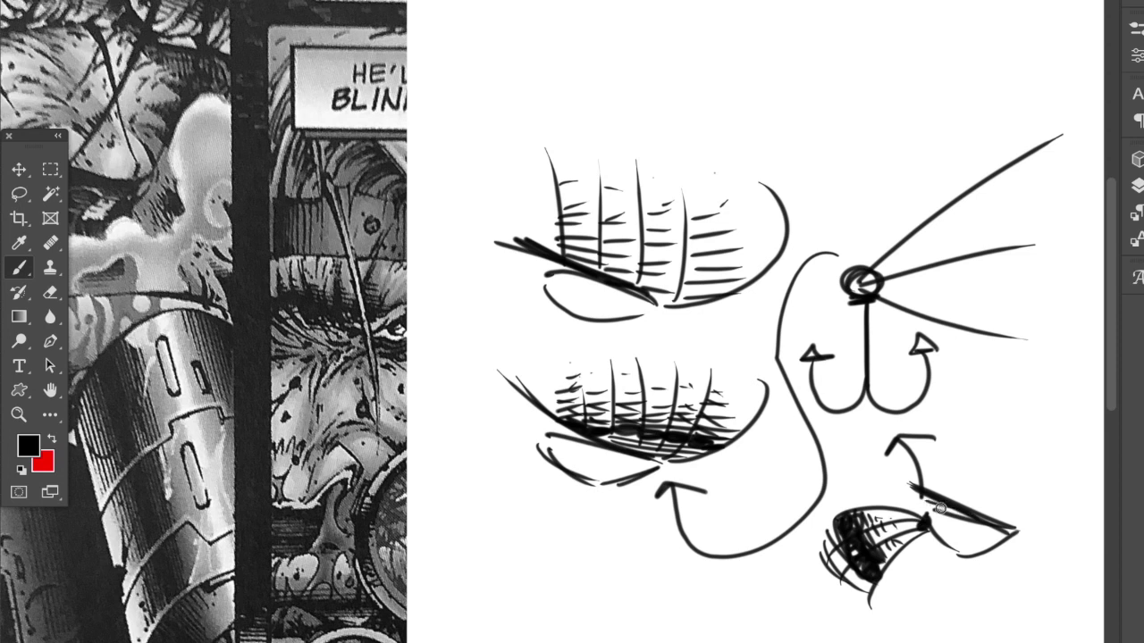
mouse_move(930, 525)
mouse_down()
mouse_move(935, 561)
mouse_move(949, 547)
mouse_move(956, 563)
mouse_move(988, 565)
mouse_up()
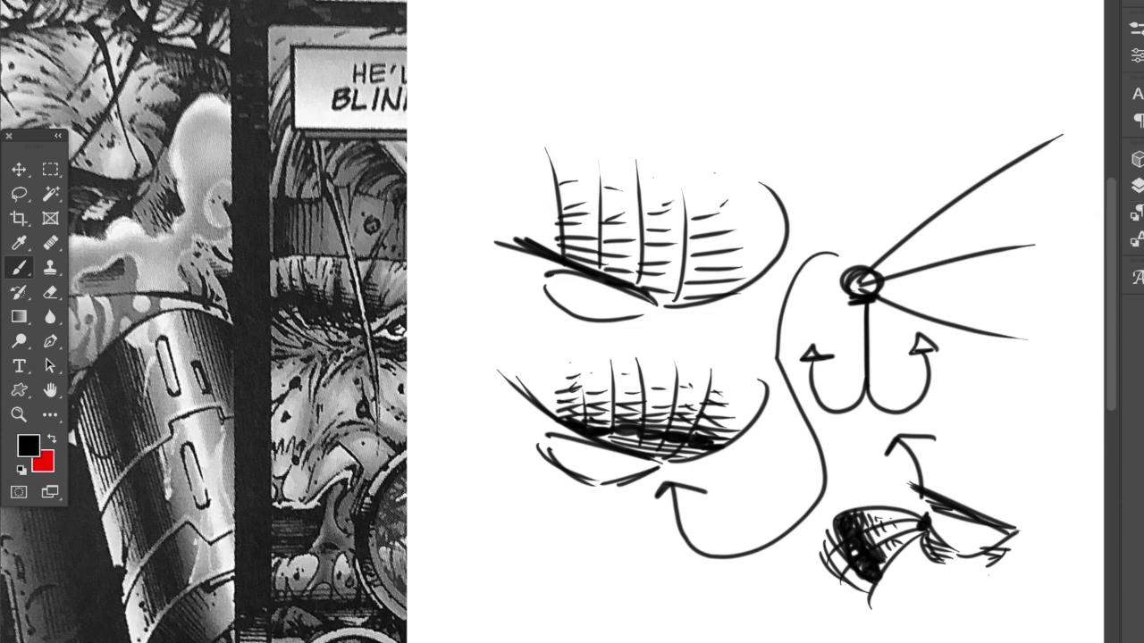
- Add a new layer above Layer 14 and hide Layer 14 to clear the page
click(1137, 185)
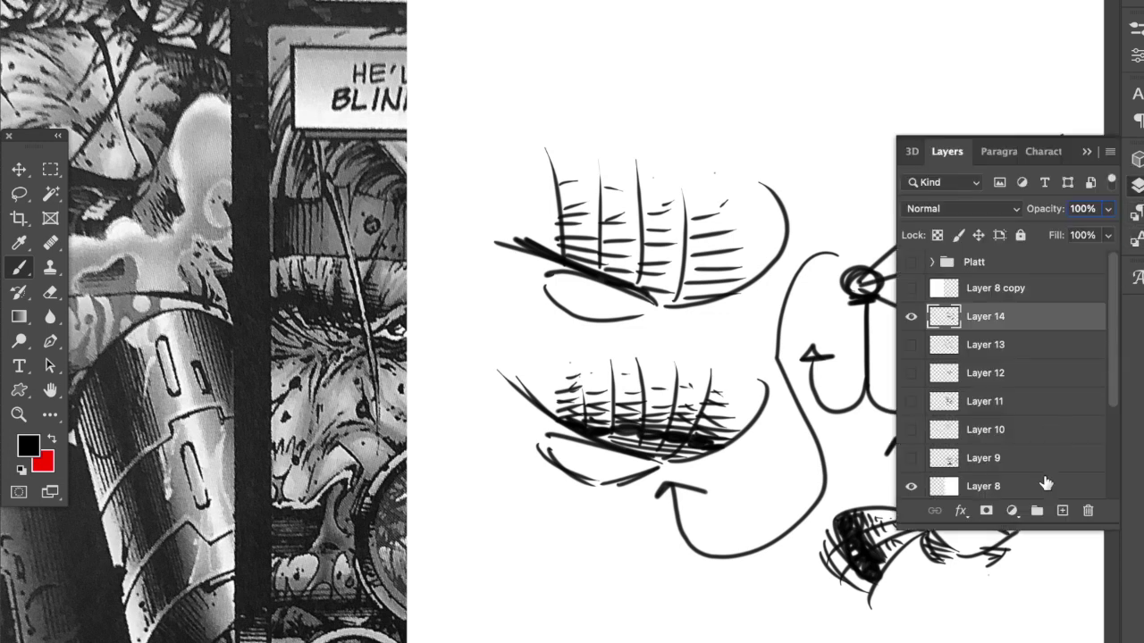
click(1062, 510)
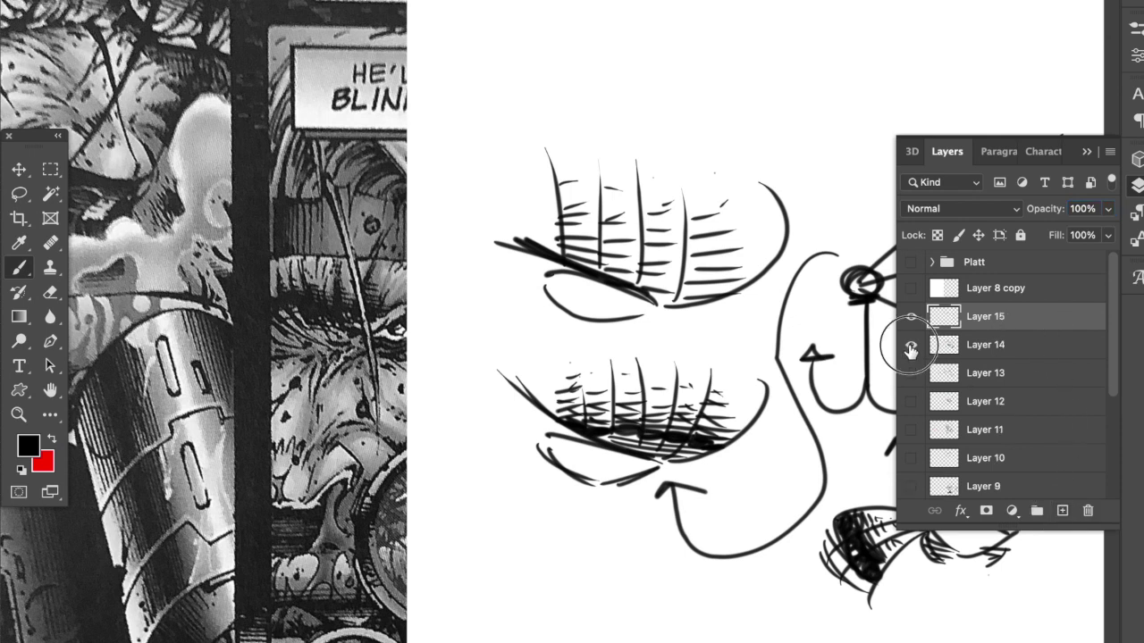
click(911, 346)
click(1087, 152)
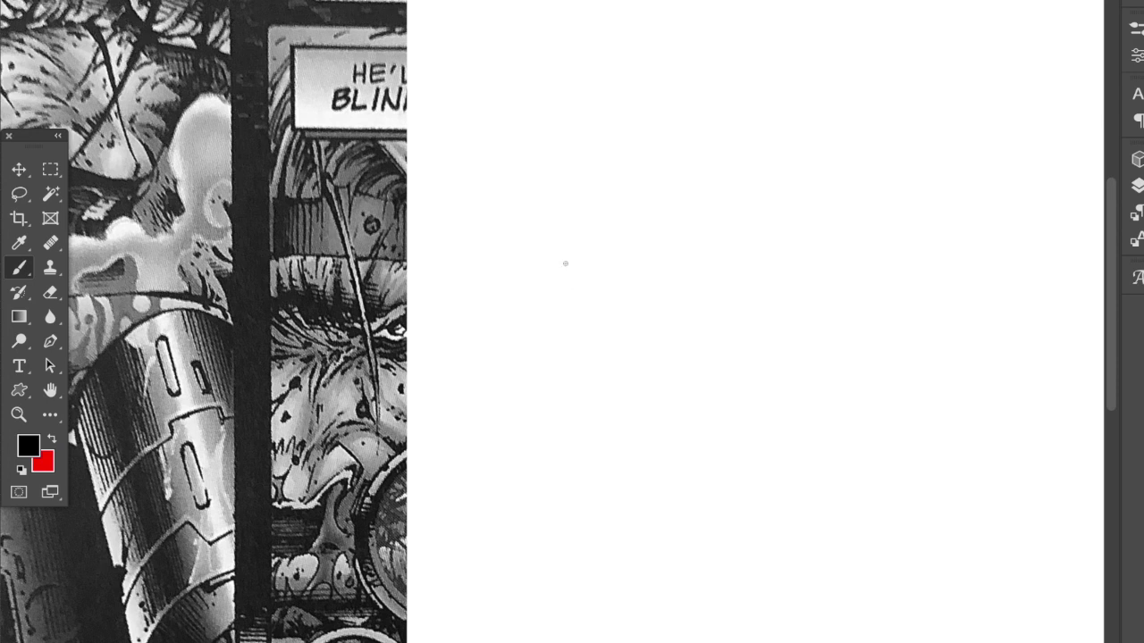
- Outline a front-view head with straight sides, an angular jaw, a flat chin and a rounded cranium
mouse_move(556, 257)
mouse_down()
mouse_move(567, 411)
mouse_move(560, 268)
mouse_move(574, 418)
mouse_move(674, 509)
mouse_up()
mouse_move(580, 425)
mouse_down()
mouse_move(677, 514)
mouse_move(805, 509)
mouse_up()
drag(690, 509, 801, 511)
drag(876, 425, 801, 509)
drag(804, 508, 879, 415)
drag(884, 272, 875, 400)
drag(885, 250, 876, 386)
drag(554, 242, 590, 122)
drag(554, 201, 613, 77)
mouse_move(570, 136)
mouse_down()
mouse_move(742, 54)
mouse_move(840, 78)
mouse_move(874, 148)
mouse_up()
drag(849, 100, 878, 237)
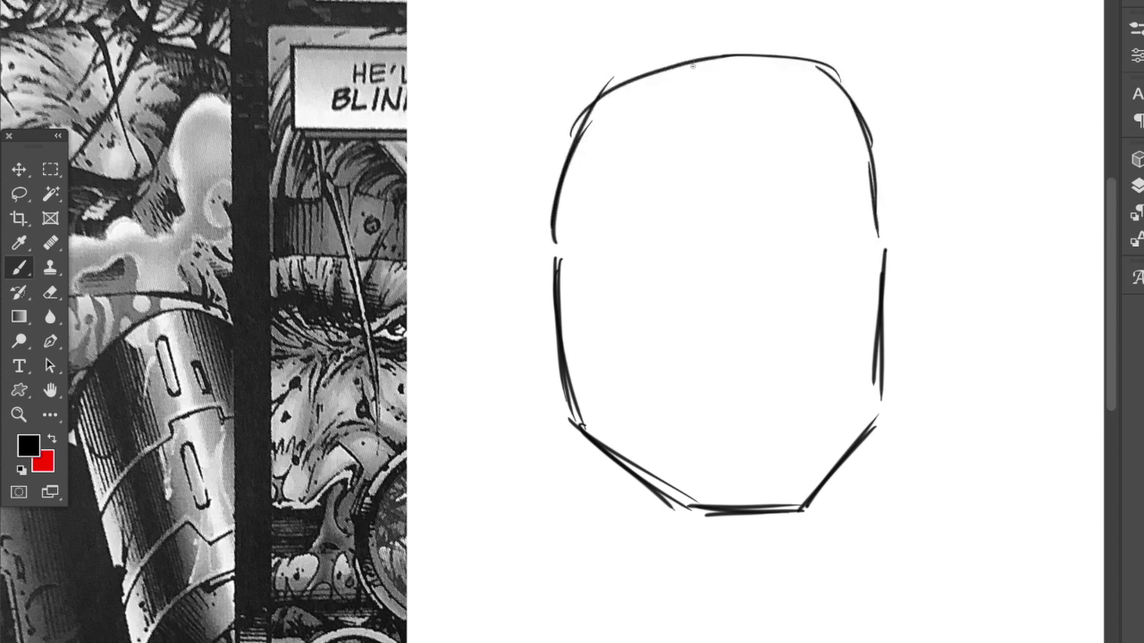
- Draw simple facial features inside the head: two half-closed eyes, an angular nose base and a wide mouth
mouse_move(618, 278)
mouse_down()
mouse_move(646, 287)
mouse_move(625, 292)
mouse_move(675, 286)
mouse_up()
mouse_move(778, 283)
mouse_down()
mouse_move(827, 275)
mouse_move(826, 286)
mouse_up()
mouse_move(699, 342)
mouse_down()
mouse_move(698, 362)
mouse_move(721, 376)
mouse_move(756, 359)
mouse_up()
mouse_move(757, 342)
mouse_down()
mouse_move(758, 356)
mouse_move(731, 371)
mouse_move(753, 357)
mouse_up()
mouse_move(660, 413)
mouse_down()
mouse_move(786, 402)
mouse_move(777, 424)
mouse_move(786, 419)
mouse_up()
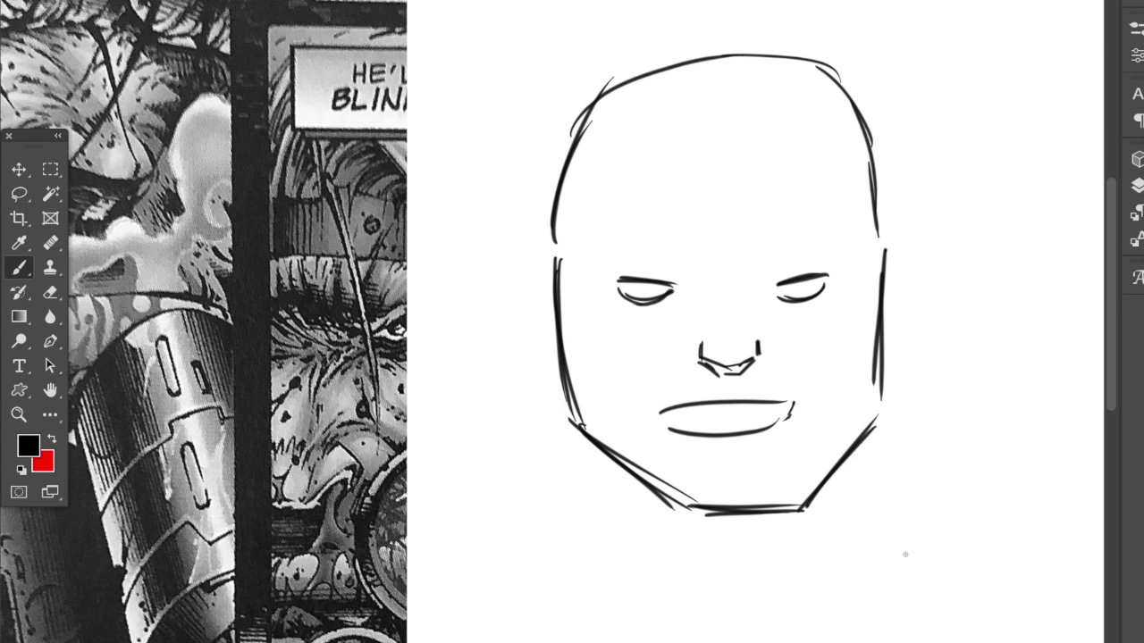
drag(876, 568, 974, 597)
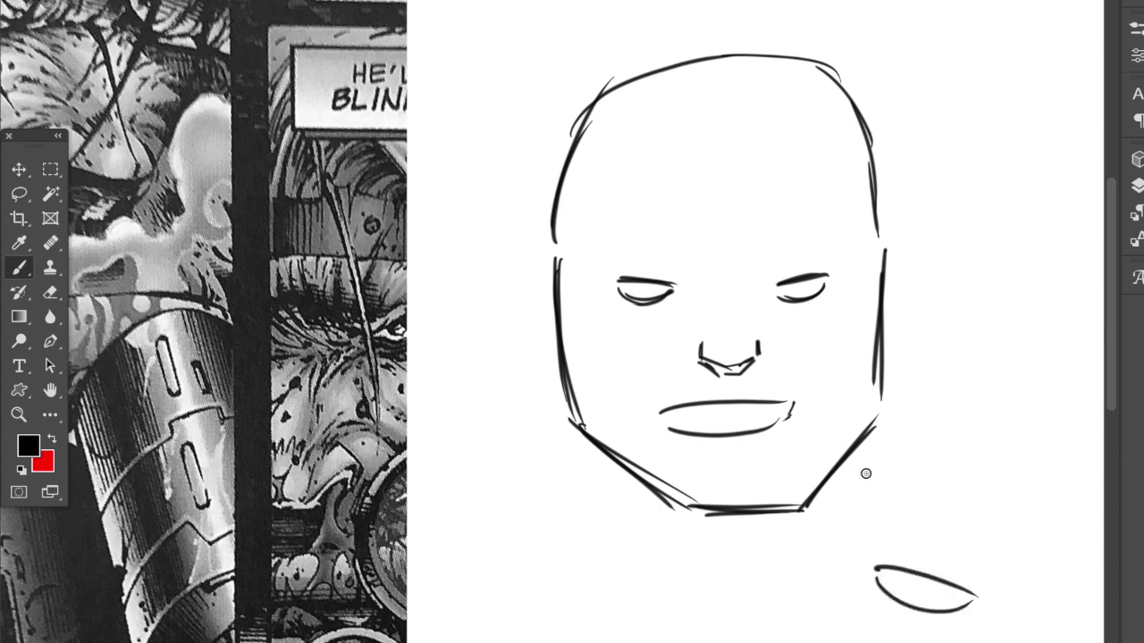
drag(867, 482, 974, 594)
key(ctrl+z)
key(ctrl+z)
key(ctrl+z)
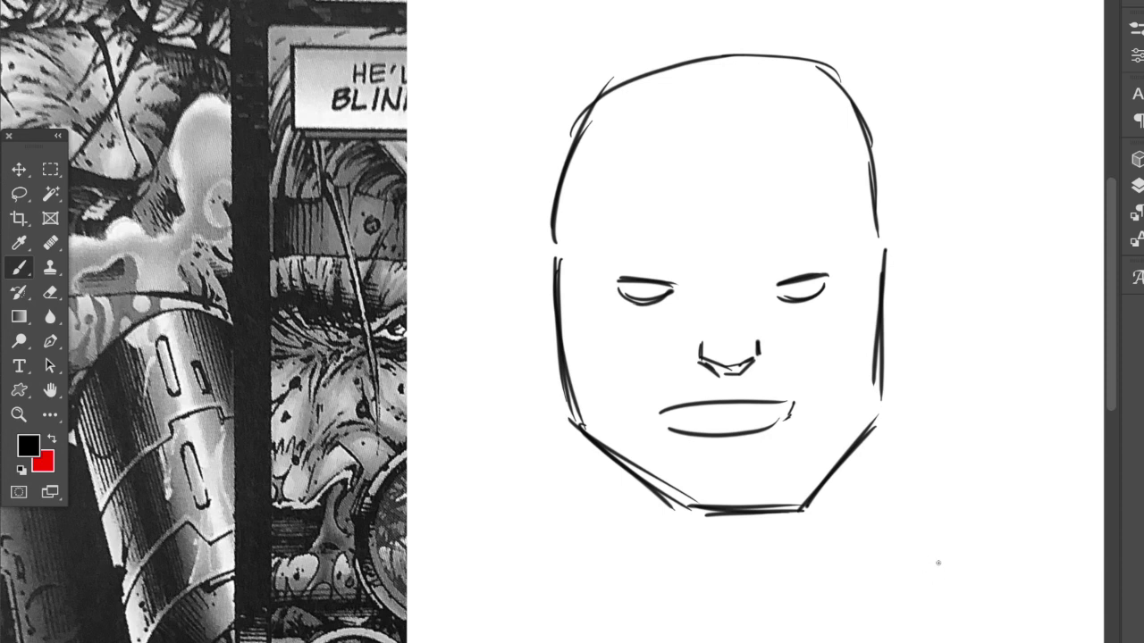
- Draw a small eye with a heavy slanted upper lid below the jaw and ink a bushy brow of short spiky strokes above it
drag(890, 556, 976, 599)
mouse_move(890, 556)
mouse_down()
mouse_move(920, 612)
mouse_move(910, 610)
mouse_move(960, 545)
mouse_up()
mouse_move(967, 593)
mouse_down()
mouse_move(932, 537)
mouse_move(911, 540)
mouse_move(929, 562)
mouse_move(872, 502)
mouse_up()
drag(897, 535, 854, 482)
mouse_move(864, 508)
mouse_down()
mouse_move(857, 468)
mouse_move(868, 477)
mouse_up()
mouse_move(862, 501)
mouse_down()
mouse_move(871, 472)
mouse_move(881, 506)
mouse_move(934, 552)
mouse_move(965, 528)
mouse_move(981, 576)
mouse_move(1013, 565)
mouse_up()
mouse_move(1025, 546)
mouse_down()
mouse_move(1010, 585)
mouse_move(977, 590)
mouse_move(932, 560)
mouse_up()
mouse_move(921, 511)
mouse_down()
mouse_move(925, 552)
mouse_move(881, 496)
mouse_up()
drag(860, 535, 856, 500)
mouse_move(953, 579)
mouse_down()
mouse_move(896, 546)
mouse_move(947, 575)
mouse_up()
drag(897, 534, 926, 549)
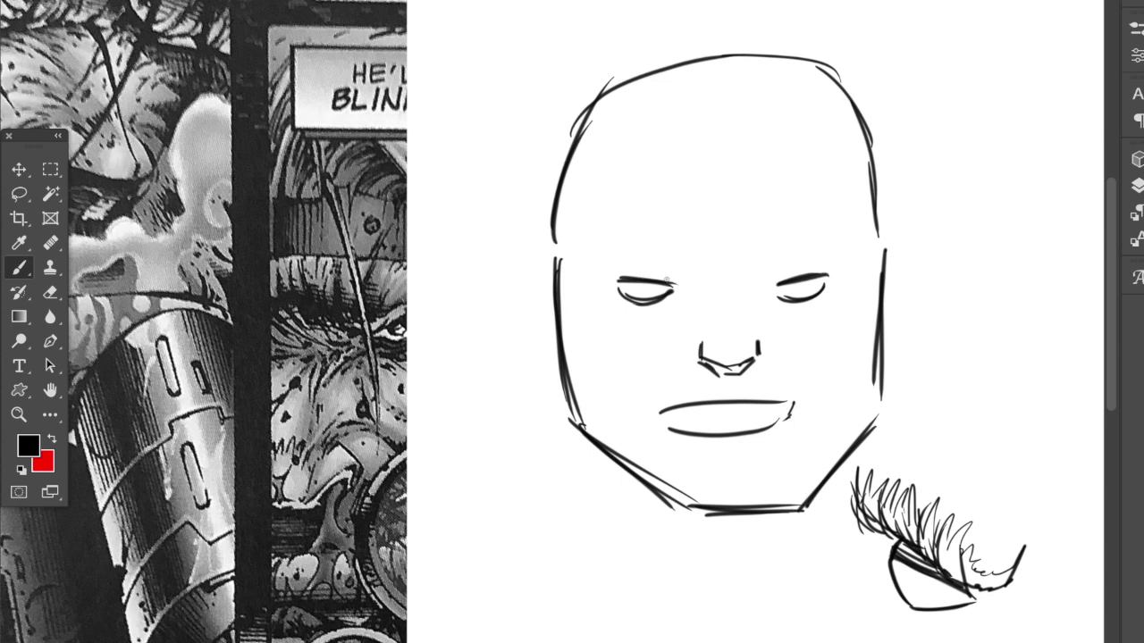
- Ink bushy brows of short spiky strokes slanting inward over both eyes and thicken the upper eyelids
drag(669, 280, 595, 249)
mouse_move(584, 215)
mouse_down()
mouse_move(605, 250)
mouse_move(613, 224)
mouse_move(687, 261)
mouse_move(706, 241)
mouse_up()
mouse_move(693, 266)
mouse_down()
mouse_move(671, 273)
mouse_move(666, 264)
mouse_move(661, 278)
mouse_move(625, 252)
mouse_move(601, 261)
mouse_move(588, 239)
mouse_up()
mouse_move(794, 278)
mouse_down()
mouse_move(824, 234)
mouse_move(847, 239)
mouse_move(849, 224)
mouse_move(791, 270)
mouse_move(793, 258)
mouse_move(767, 268)
mouse_move(785, 267)
mouse_up()
drag(678, 247, 665, 262)
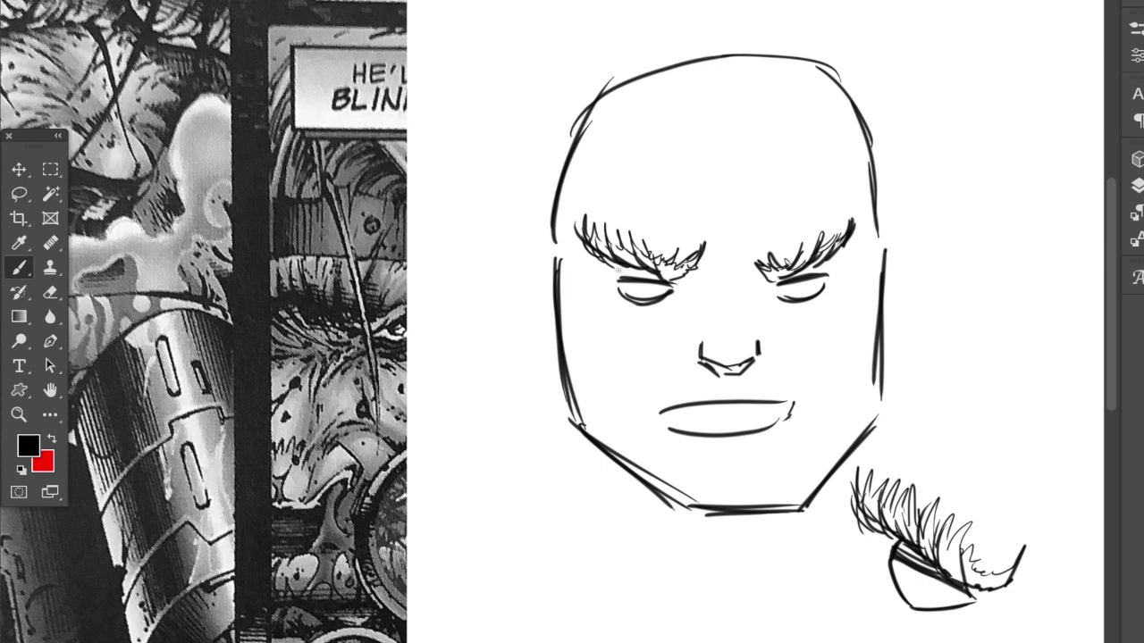
mouse_move(615, 277)
mouse_down()
mouse_move(660, 275)
mouse_move(648, 276)
mouse_up()
mouse_move(819, 264)
mouse_down()
mouse_move(828, 276)
mouse_move(802, 270)
mouse_up()
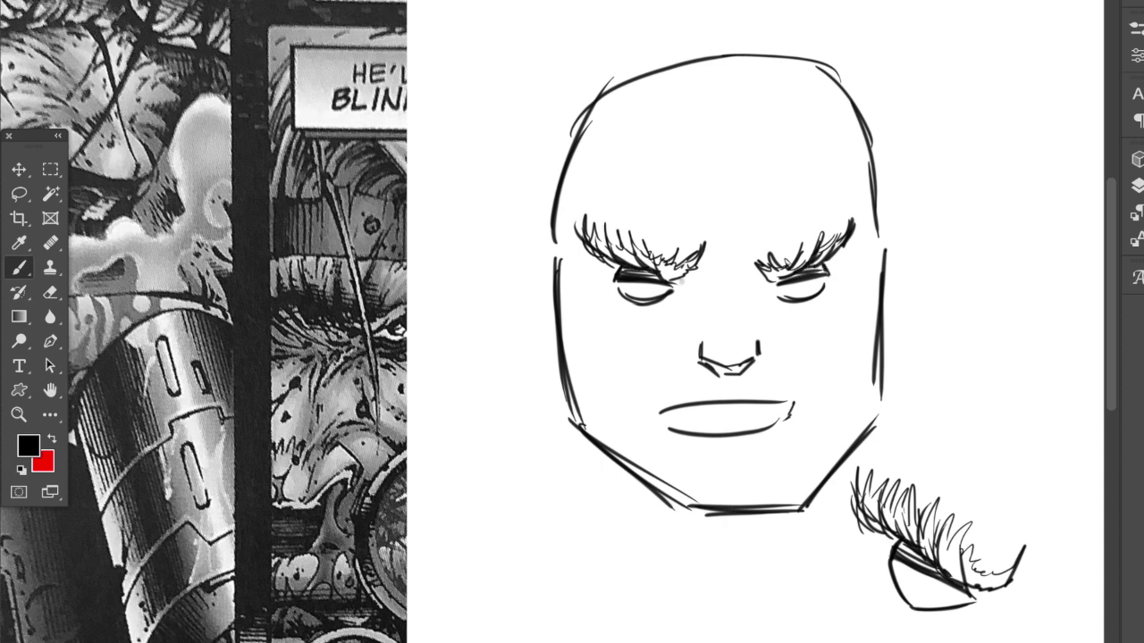
- Draw curved frown lines fanning up the forehead from the inner brows and mark the top of the nose bridge
drag(685, 285, 730, 248)
mouse_move(682, 284)
mouse_down()
mouse_move(712, 237)
mouse_move(770, 252)
mouse_move(754, 281)
mouse_move(695, 189)
mouse_up()
mouse_move(727, 234)
mouse_down()
mouse_move(718, 200)
mouse_move(740, 205)
mouse_up()
drag(756, 234, 762, 198)
drag(688, 252, 681, 208)
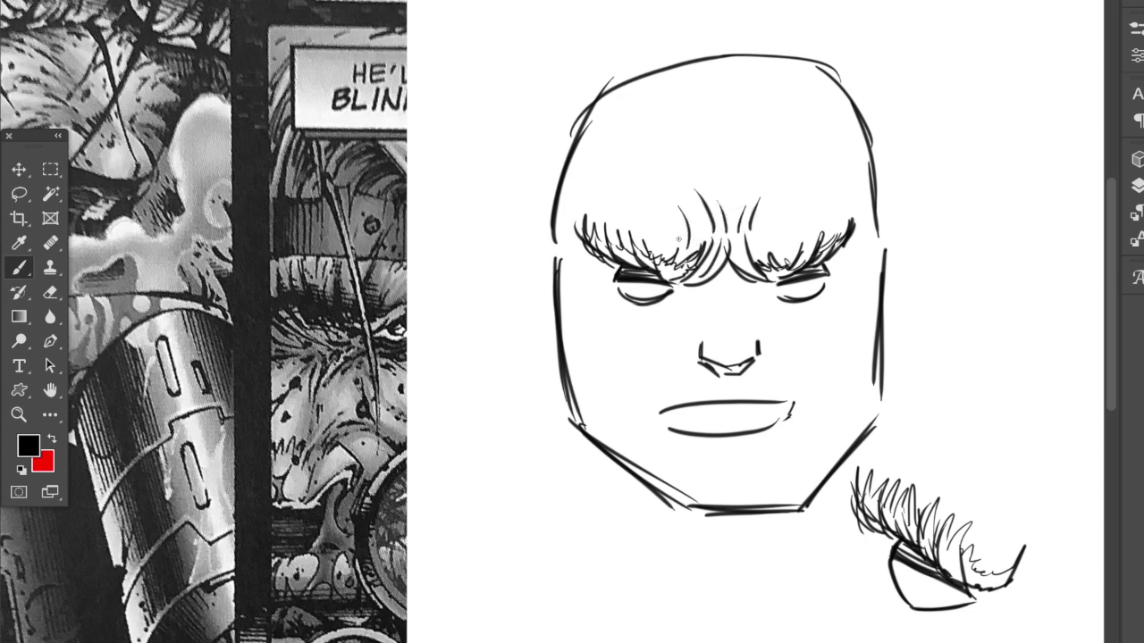
drag(767, 246, 763, 215)
mouse_move(720, 283)
mouse_down()
mouse_move(741, 283)
mouse_move(704, 289)
mouse_move(712, 297)
mouse_up()
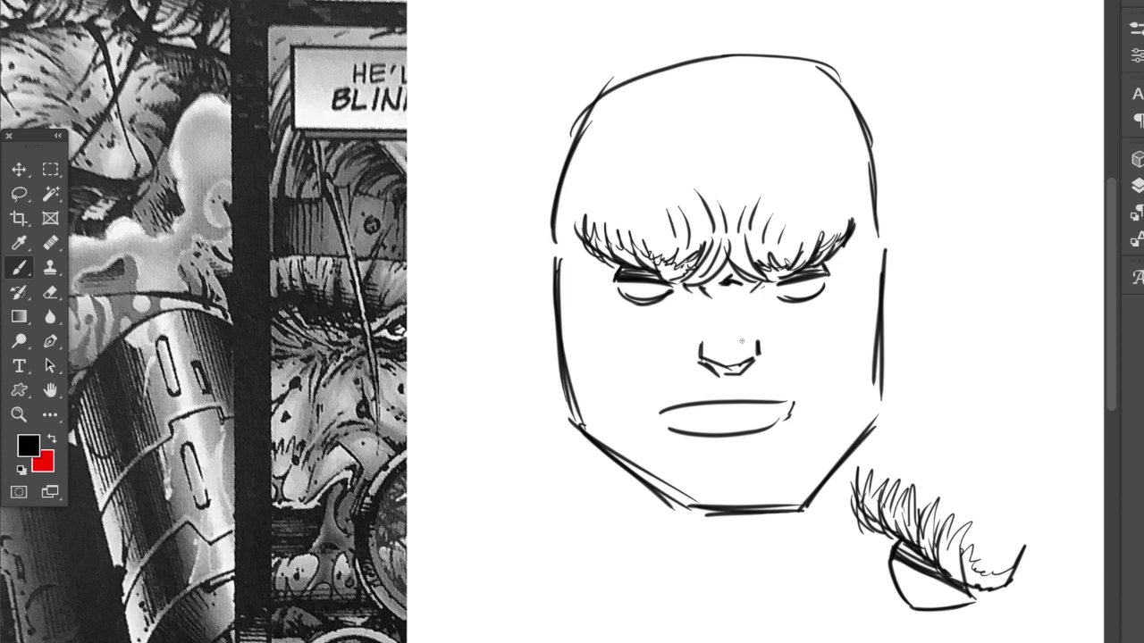
- Detail the nose with nostril wings, a tip mark and a short vertical bridge line
drag(702, 341, 746, 334)
mouse_move(719, 335)
mouse_down()
mouse_move(720, 350)
mouse_move(736, 350)
mouse_up()
drag(721, 294, 721, 323)
- Thicken the lid lines of both eyes and add crow's-feet wrinkles at their outer corners
drag(622, 281, 663, 292)
drag(620, 293, 672, 295)
mouse_move(779, 285)
mouse_down()
mouse_move(830, 277)
mouse_move(833, 288)
mouse_move(806, 300)
mouse_up()
key(ctrl+z)
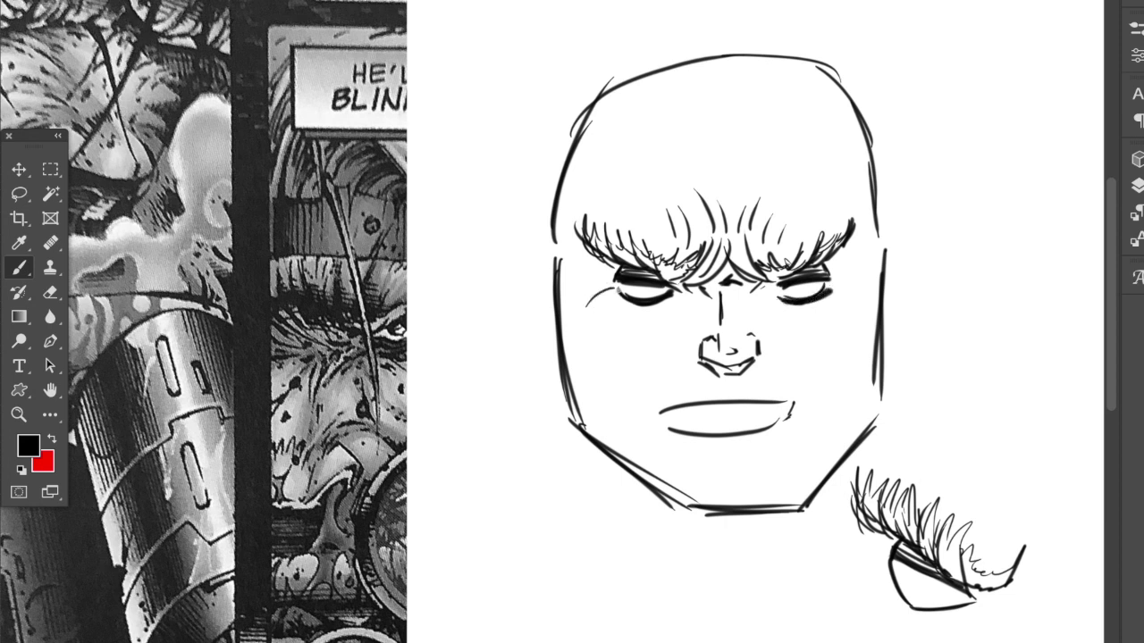
drag(828, 292, 846, 295)
drag(613, 283, 586, 287)
drag(832, 285, 853, 277)
- Draw the cheek folds beside the mouth and outline a heavy rounded chin at the base of the jaw
drag(648, 396, 662, 367)
drag(780, 345, 794, 364)
mouse_move(640, 440)
mouse_down()
mouse_move(659, 465)
mouse_move(673, 464)
mouse_up()
mouse_move(808, 437)
mouse_down()
mouse_move(809, 455)
mouse_move(788, 462)
mouse_up()
mouse_move(667, 472)
mouse_down()
mouse_move(688, 511)
mouse_move(664, 467)
mouse_move(690, 511)
mouse_move(771, 509)
mouse_up()
mouse_move(792, 469)
mouse_down()
mouse_move(792, 502)
mouse_move(681, 515)
mouse_up()
mouse_move(660, 499)
mouse_down()
mouse_move(706, 519)
mouse_move(785, 508)
mouse_move(689, 517)
mouse_move(782, 515)
mouse_up()
mouse_move(794, 476)
mouse_down()
mouse_move(800, 504)
mouse_move(745, 521)
mouse_move(669, 510)
mouse_up()
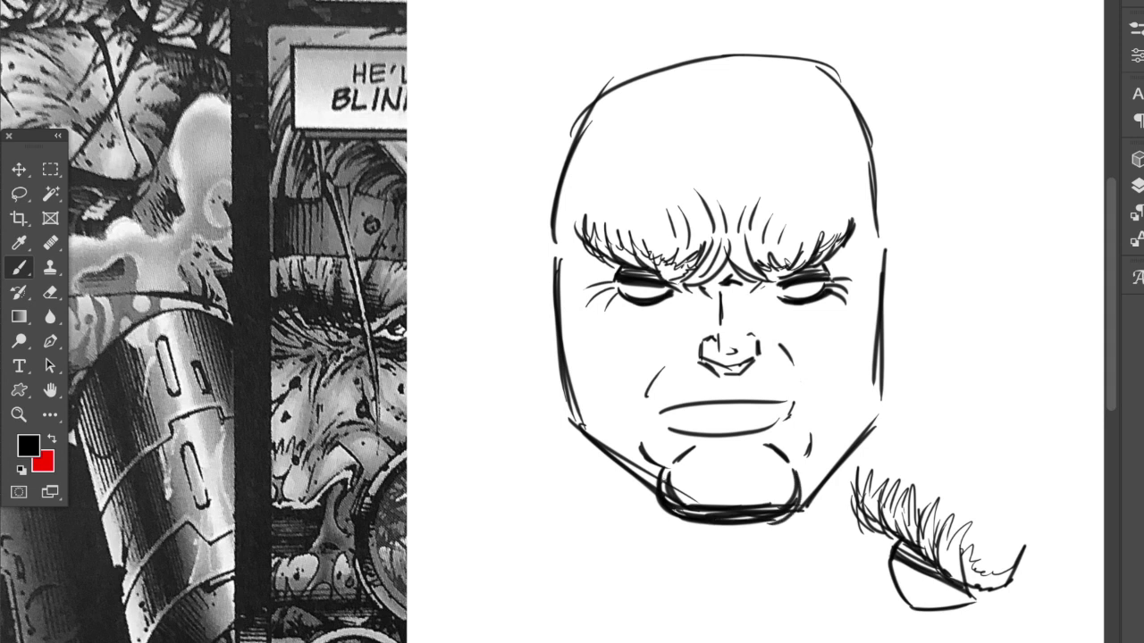
- Ink curved black shadows with short hatching beside and below both mouth corners
mouse_move(633, 443)
mouse_down()
mouse_move(660, 474)
mouse_move(671, 468)
mouse_up()
drag(770, 449, 792, 467)
drag(800, 424, 809, 461)
mouse_move(642, 436)
mouse_down()
mouse_move(636, 456)
mouse_move(683, 453)
mouse_move(678, 466)
mouse_up()
mouse_move(777, 450)
mouse_down()
mouse_move(804, 430)
mouse_move(802, 454)
mouse_up()
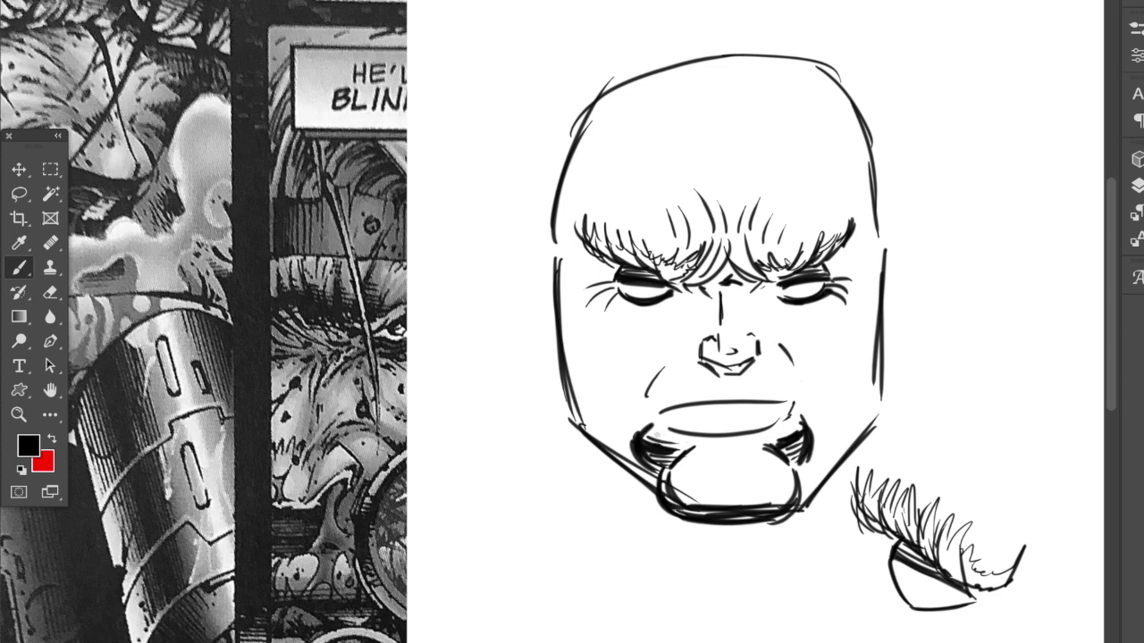
drag(776, 441, 808, 413)
- Shade the rounded chin with horizontal hatching that follows its form
mouse_move(710, 511)
mouse_down()
mouse_move(771, 510)
mouse_move(761, 497)
mouse_up()
mouse_move(701, 490)
mouse_down()
mouse_move(760, 473)
mouse_move(728, 469)
mouse_move(707, 445)
mouse_move(746, 437)
mouse_move(716, 441)
mouse_move(757, 445)
mouse_move(690, 443)
mouse_up()
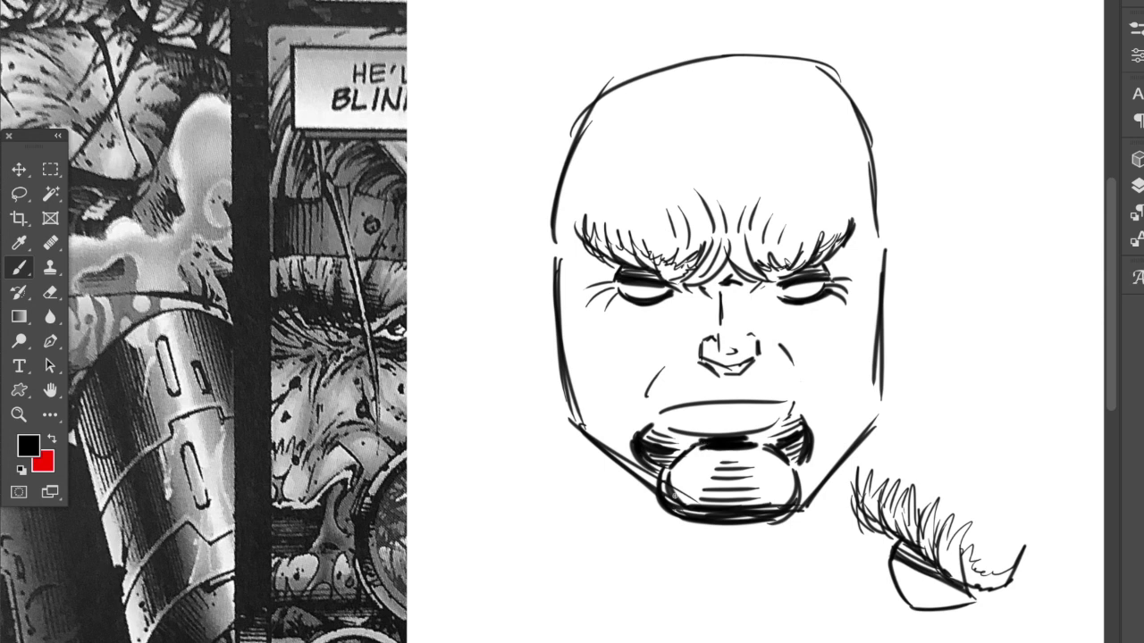
drag(674, 495, 715, 497)
drag(672, 483, 709, 488)
drag(675, 472, 704, 477)
drag(777, 496, 757, 477)
- Fill a solid black shadow from the nose base through the lips and hatch the mouth and upper lip area
mouse_move(711, 373)
mouse_down()
mouse_move(718, 399)
mouse_move(745, 379)
mouse_move(711, 373)
mouse_move(731, 397)
mouse_move(727, 434)
mouse_move(719, 390)
mouse_up()
mouse_move(668, 422)
mouse_down()
mouse_move(774, 420)
mouse_move(686, 424)
mouse_move(760, 430)
mouse_move(706, 431)
mouse_move(769, 425)
mouse_move(679, 419)
mouse_move(777, 411)
mouse_up()
key(ctrl+z)
mouse_move(658, 403)
mouse_down()
mouse_move(703, 398)
mouse_move(681, 381)
mouse_up()
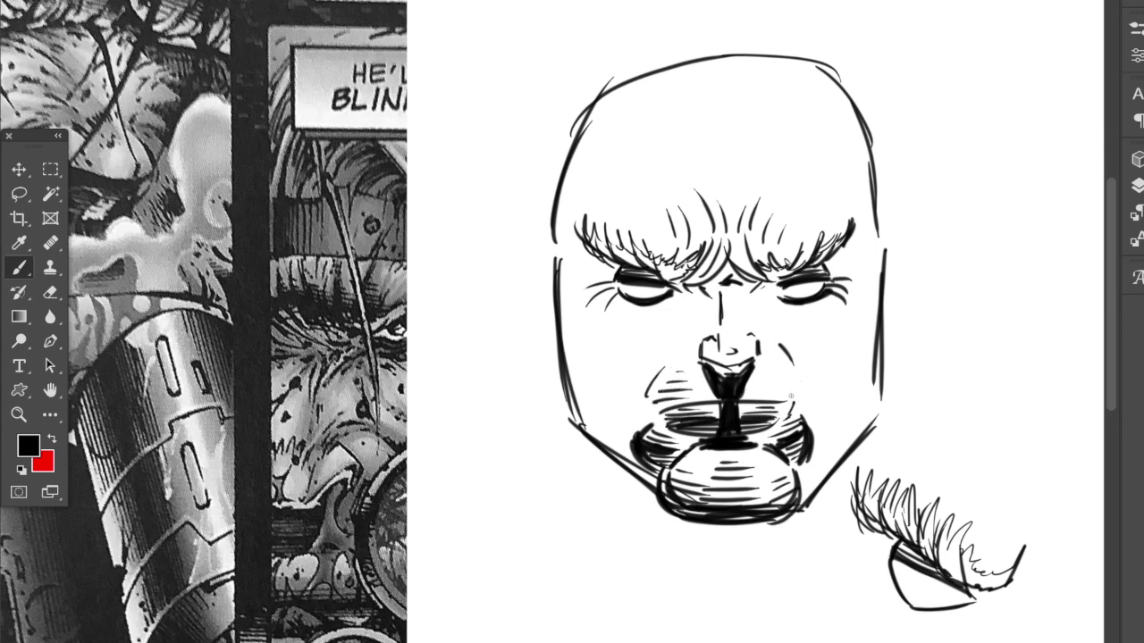
drag(755, 397, 790, 395)
drag(780, 346, 792, 366)
- Mark curved cheekbone lines, diagonal cheek creases and short dark jaw accents on both sides of the face
drag(572, 314, 597, 354)
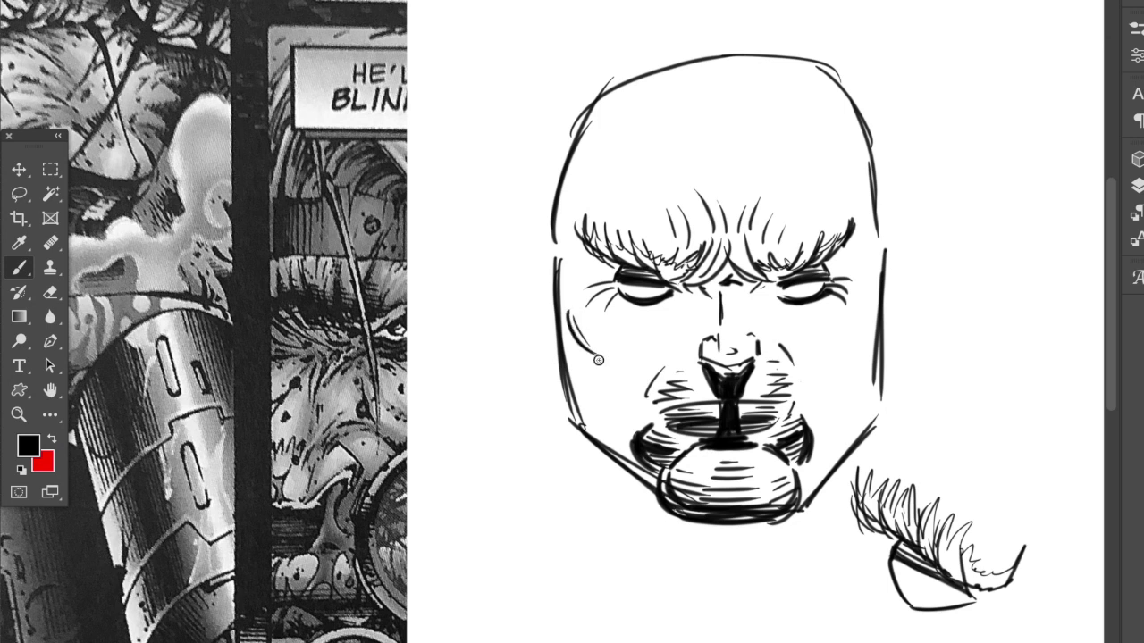
drag(873, 300, 850, 352)
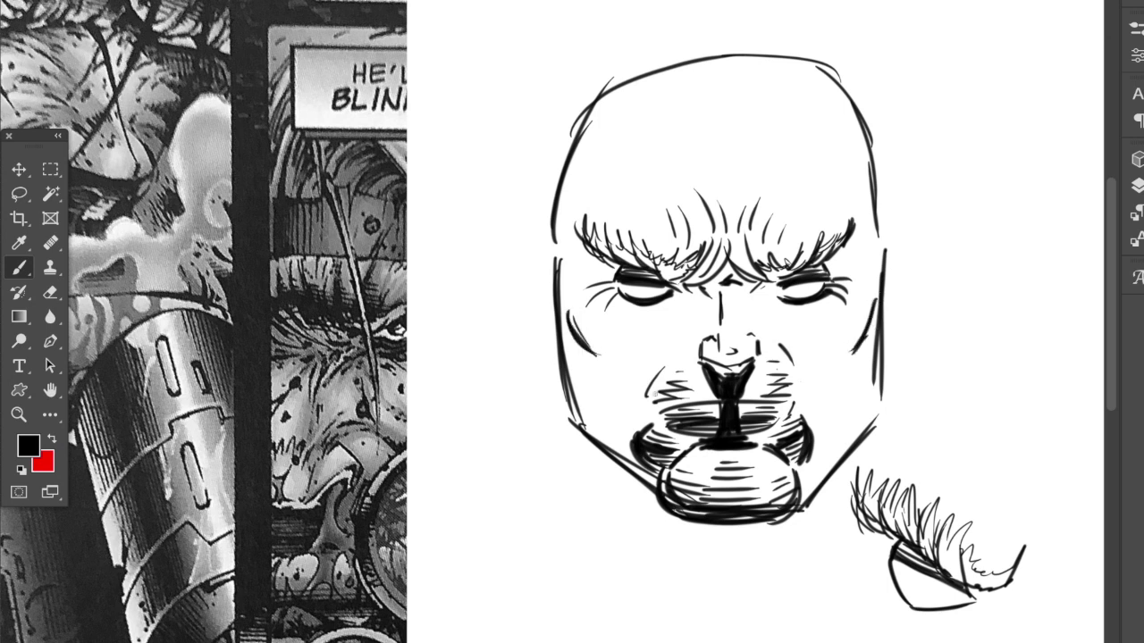
mouse_move(613, 443)
mouse_down()
mouse_move(609, 404)
mouse_move(609, 447)
mouse_up()
drag(613, 370, 655, 332)
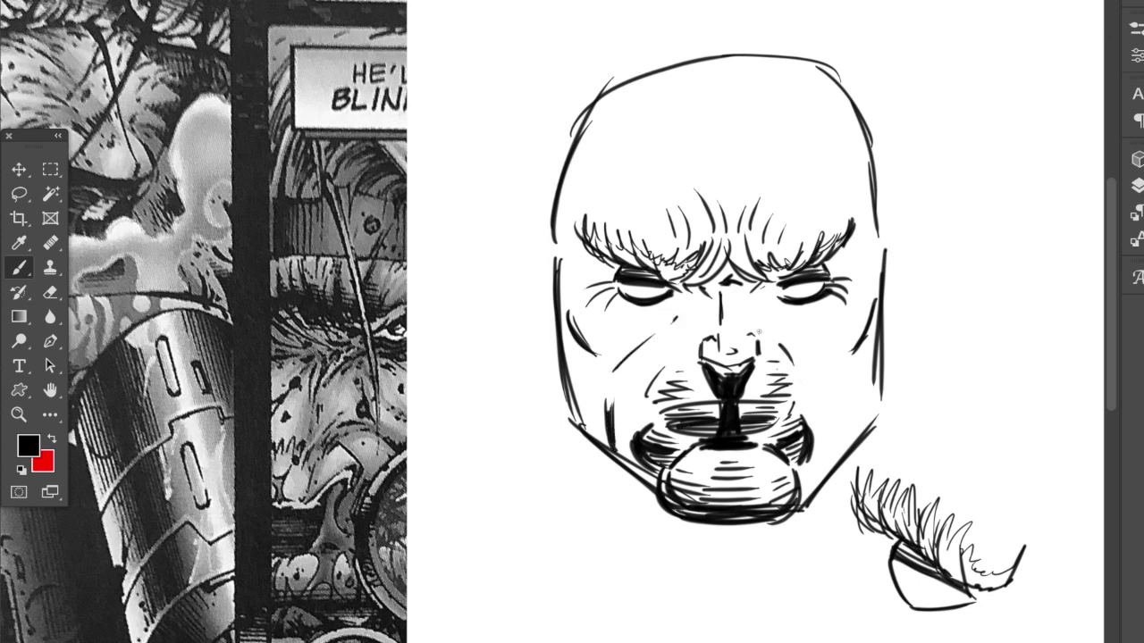
mouse_move(792, 324)
mouse_down()
mouse_move(777, 318)
mouse_move(840, 382)
mouse_move(842, 451)
mouse_up()
drag(840, 409, 843, 450)
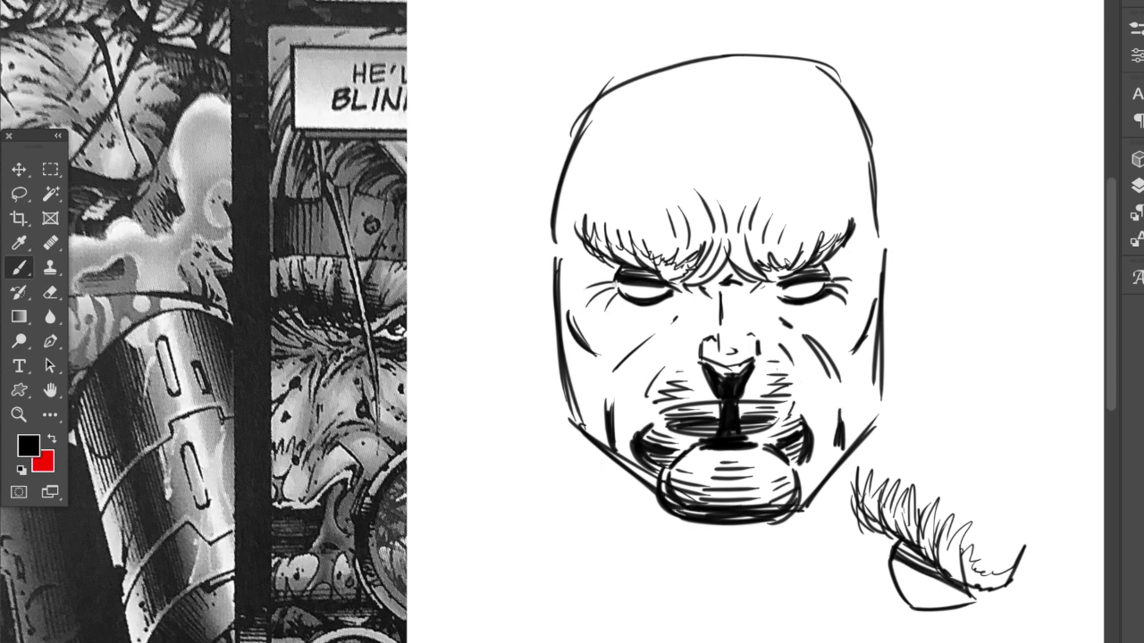
- Add short temple strokes and fill tapering black wedges beneath both eyes
drag(602, 178, 590, 191)
drag(859, 209, 842, 188)
mouse_move(628, 303)
mouse_down()
mouse_move(634, 337)
mouse_move(651, 334)
mouse_move(640, 334)
mouse_up()
drag(802, 308, 806, 332)
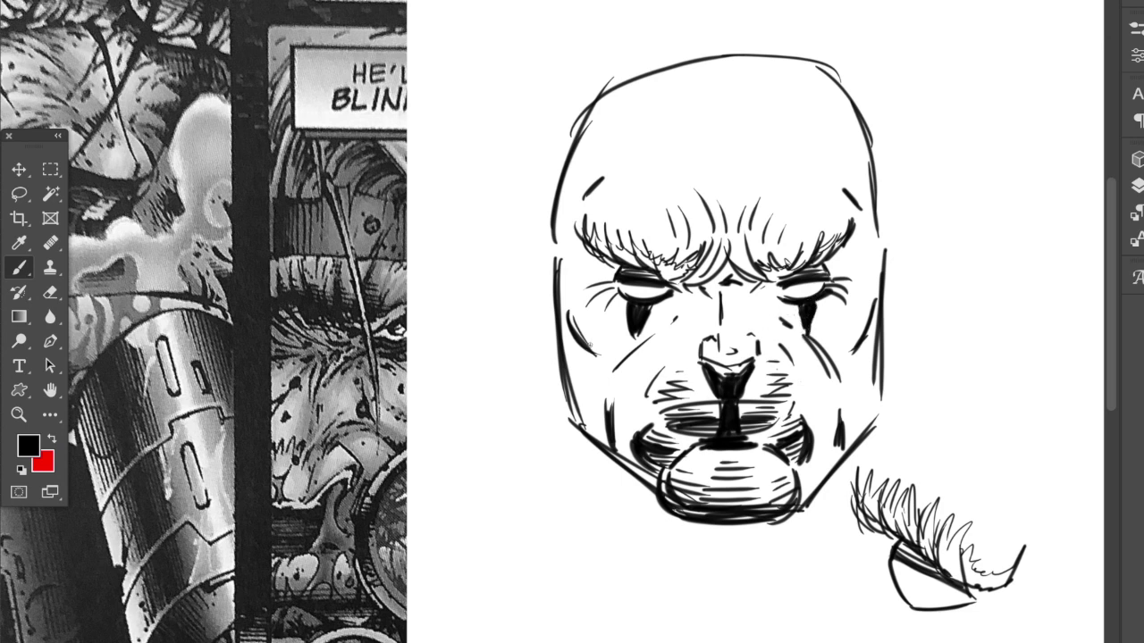
- Fill the areas around the outer eye corners with hatching and small black spots
mouse_move(593, 304)
mouse_down()
mouse_move(619, 317)
mouse_move(605, 285)
mouse_move(624, 307)
mouse_up()
mouse_move(604, 266)
mouse_down()
mouse_move(618, 273)
mouse_move(586, 272)
mouse_up()
drag(842, 295, 840, 314)
drag(847, 300, 826, 318)
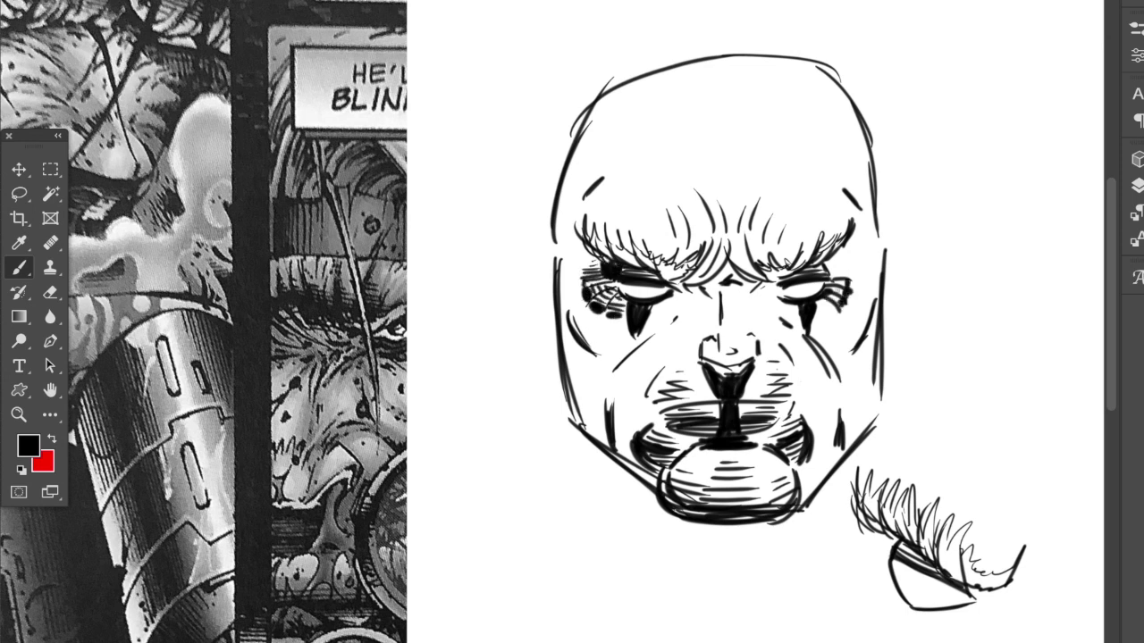
drag(842, 273, 826, 300)
drag(848, 263, 774, 310)
drag(797, 313, 778, 318)
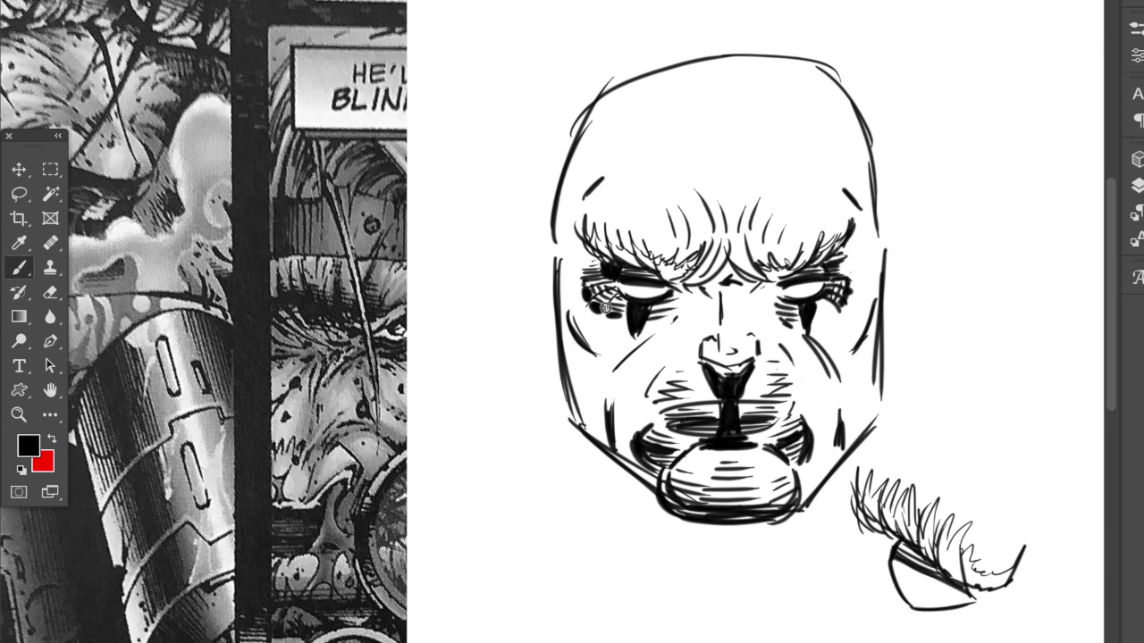
- Ink heavy blacks under both cheekbones and hatch across the cheeks along the facial contour
mouse_move(560, 313)
mouse_down()
mouse_move(638, 355)
mouse_move(642, 336)
mouse_move(620, 320)
mouse_move(615, 349)
mouse_move(629, 356)
mouse_up()
drag(562, 313, 584, 334)
drag(561, 293, 583, 318)
mouse_move(874, 295)
mouse_down()
mouse_move(847, 348)
mouse_move(826, 350)
mouse_move(831, 359)
mouse_move(819, 336)
mouse_move(835, 315)
mouse_up()
mouse_move(606, 402)
mouse_down()
mouse_move(633, 435)
mouse_move(622, 431)
mouse_move(649, 430)
mouse_move(605, 417)
mouse_up()
drag(641, 370, 617, 388)
drag(842, 403, 810, 431)
drag(836, 392, 799, 404)
drag(827, 362, 808, 377)
- Hatch the sides of the nose and lay black bands with horizontal hatching across both sides of the jaw
drag(695, 289, 675, 327)
drag(762, 305, 752, 324)
drag(608, 386, 570, 420)
mouse_move(600, 365)
mouse_down()
mouse_move(564, 402)
mouse_move(564, 374)
mouse_up()
mouse_move(869, 382)
mouse_down()
mouse_move(838, 406)
mouse_move(840, 421)
mouse_up()
mouse_move(872, 362)
mouse_down()
mouse_move(840, 399)
mouse_move(837, 384)
mouse_up()
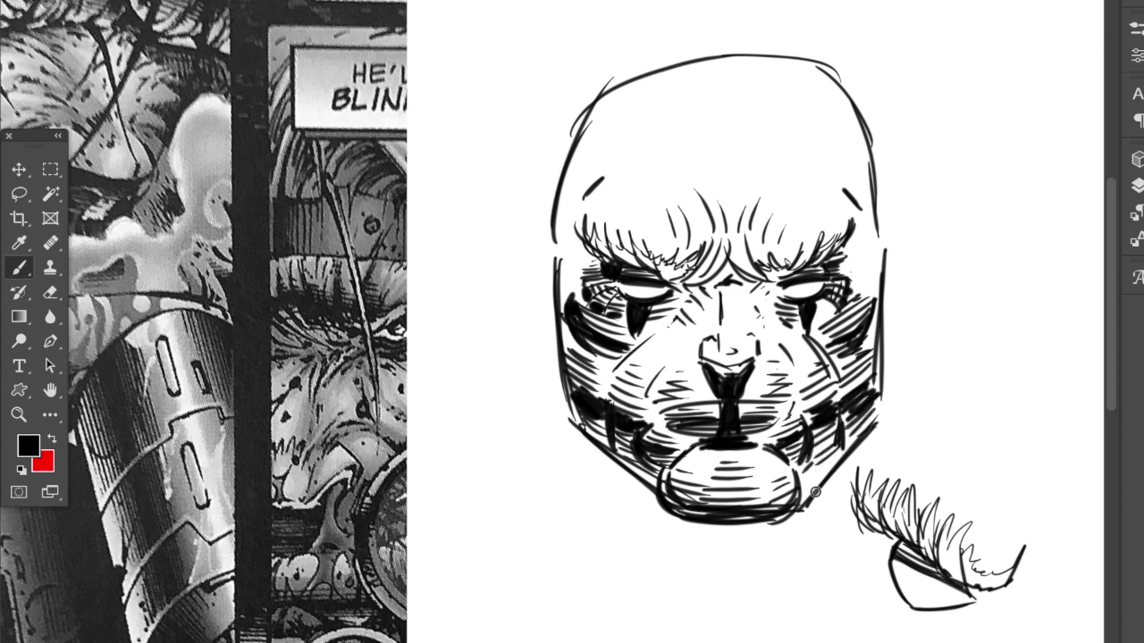
drag(574, 300, 589, 290)
- Show the Background layer directly below Layer 8 to bring up the armoured helmet reference beside the drawing
click(1137, 184)
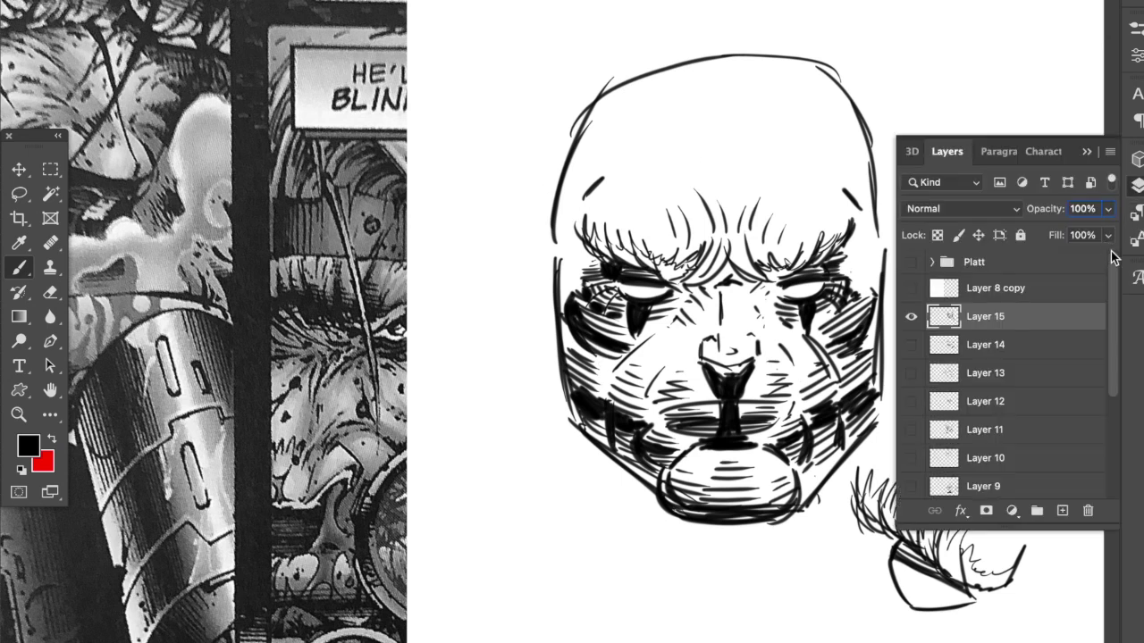
click(911, 319)
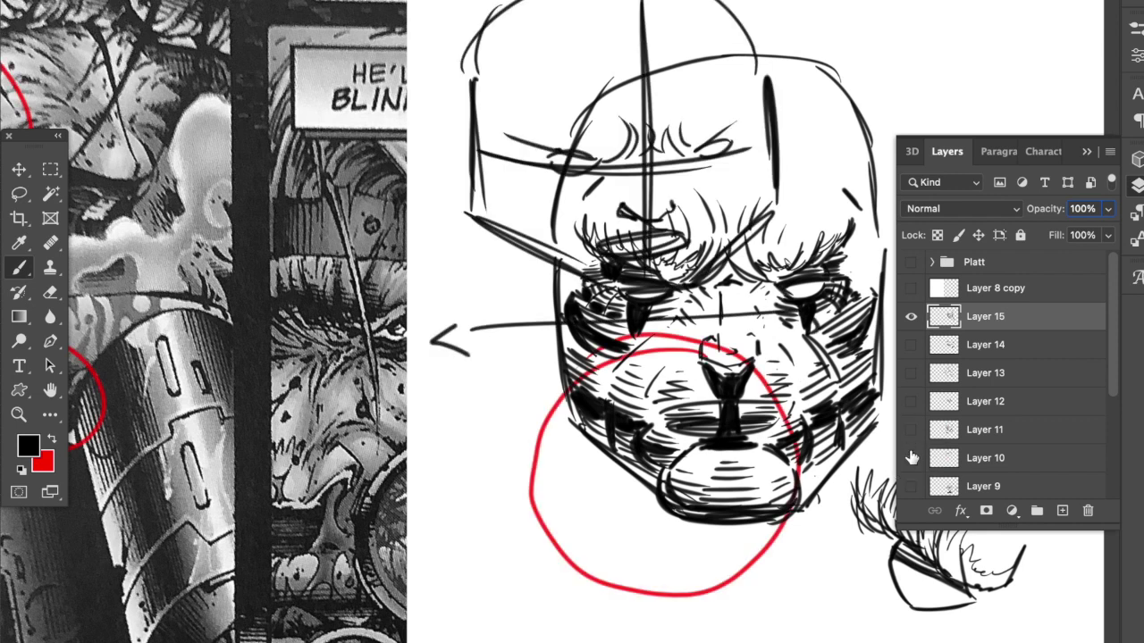
drag(1108, 353, 1093, 450)
click(911, 377)
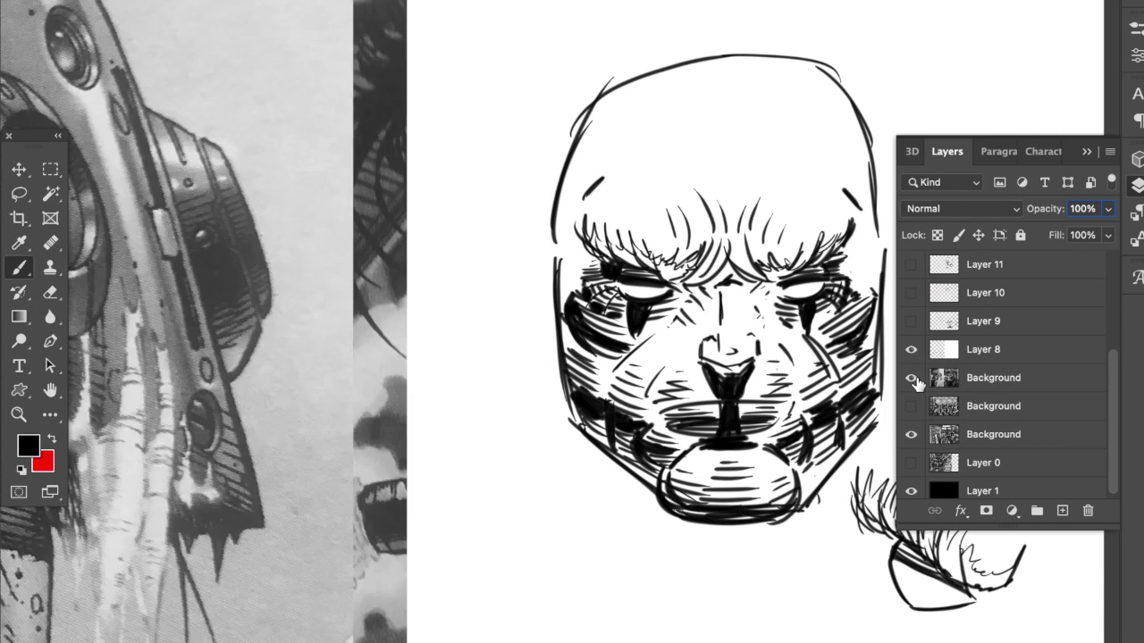
drag(431, 400, 564, 415)
scroll(564, 415, left, 5)
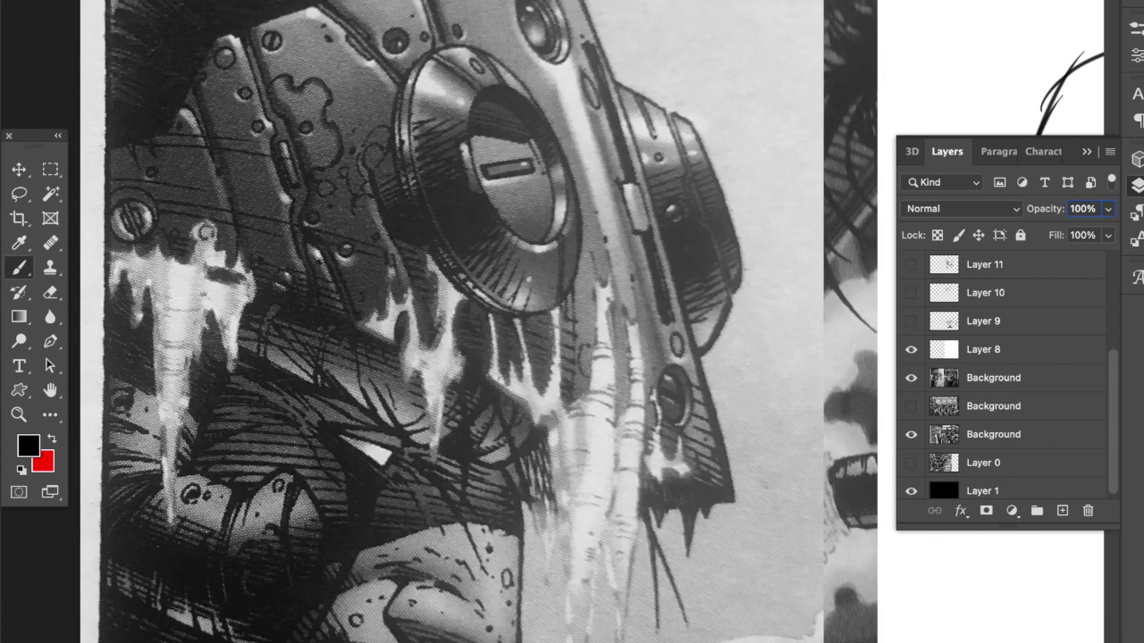
scroll(580, 397, right, 10)
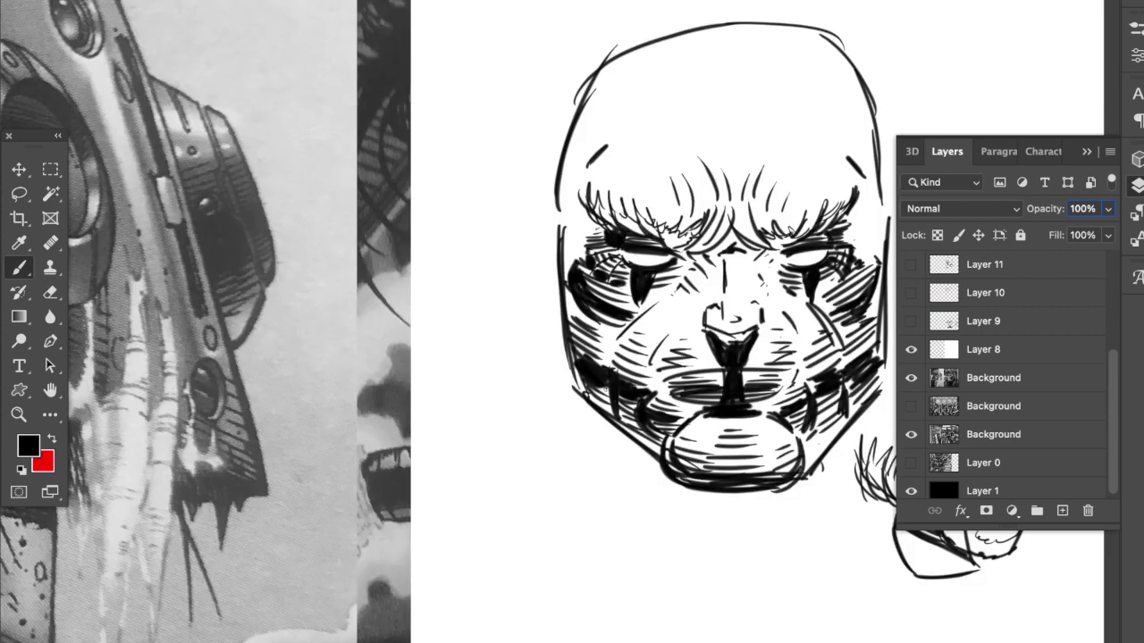
scroll(585, 393, right, 2)
scroll(585, 394, left, 1)
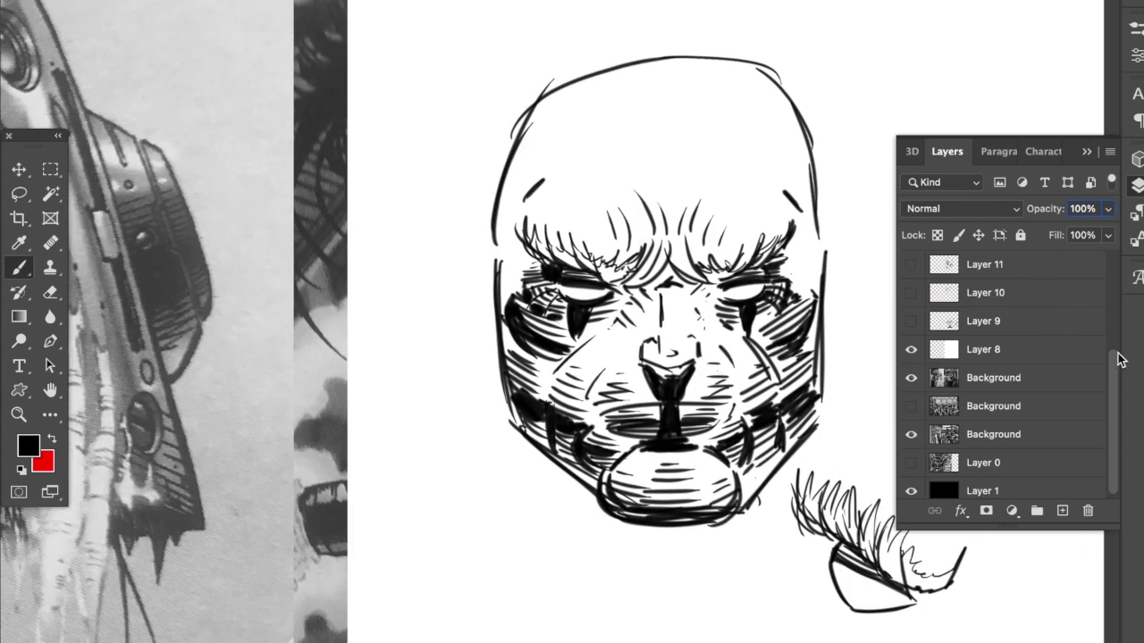
scroll(1113, 312, up, 5)
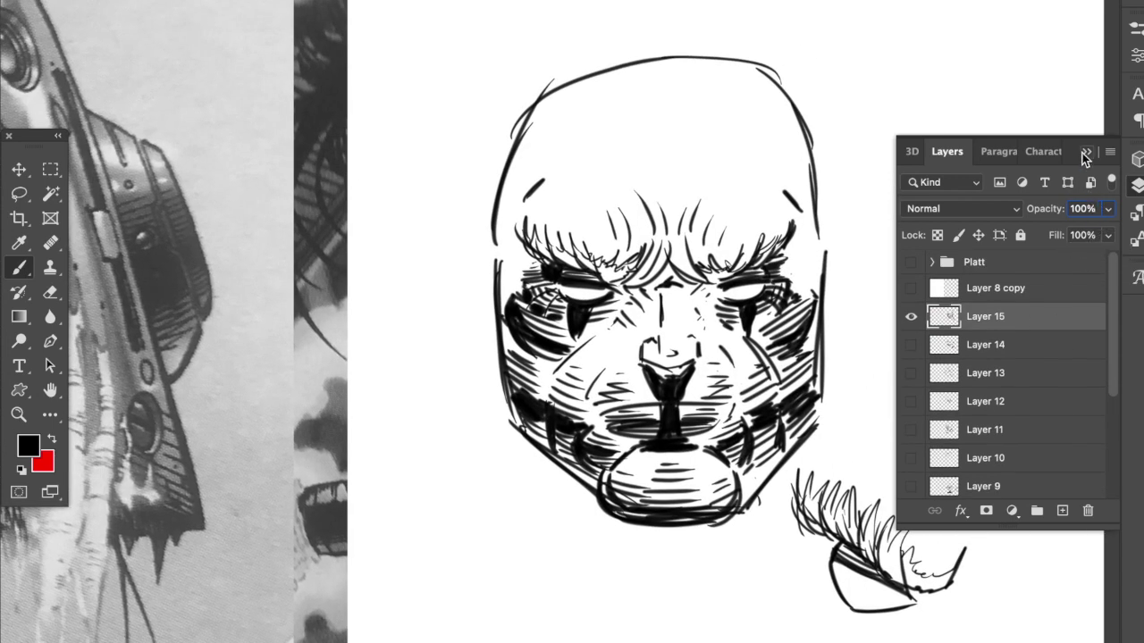
click(1085, 152)
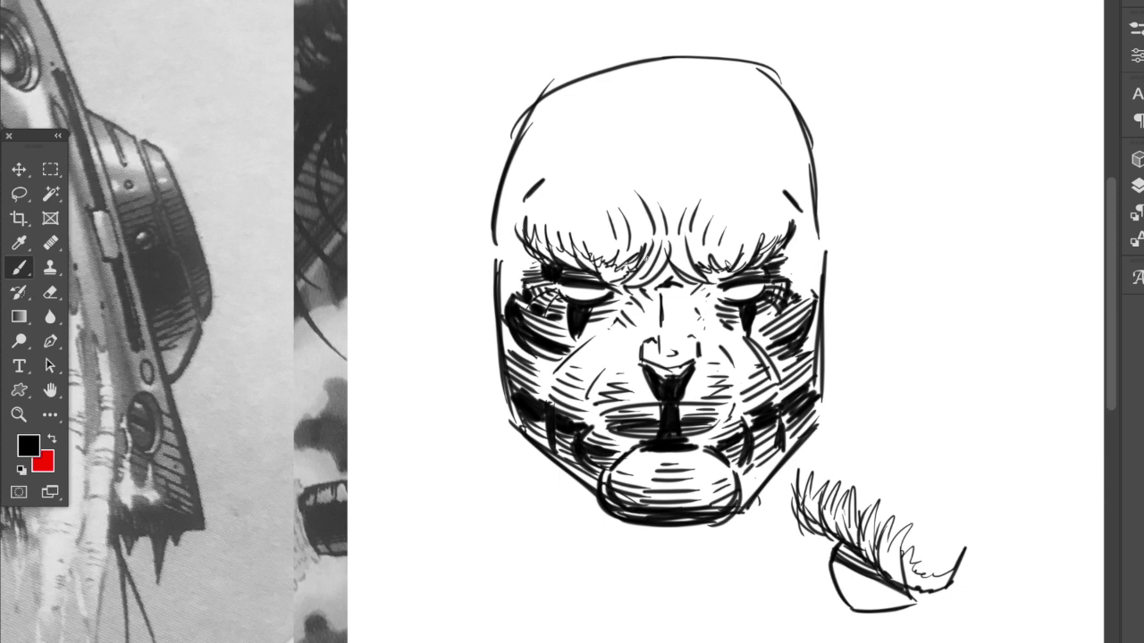
- Fill the space between the brows with dark cross-hatching and add horizontal wrinkles on the lower forehead
drag(663, 265, 662, 267)
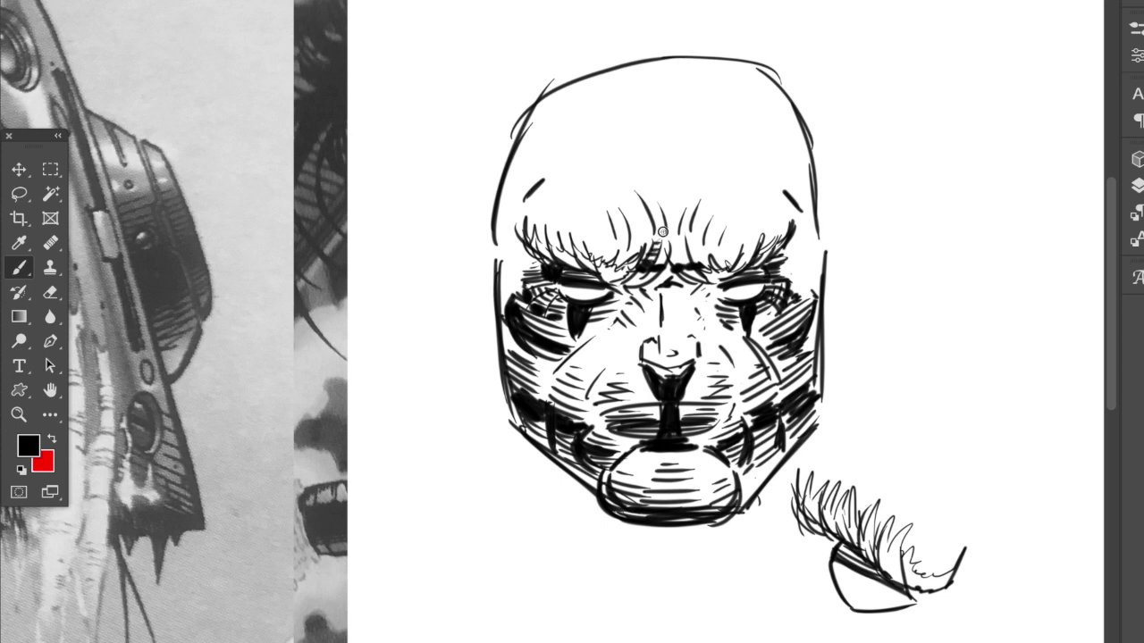
mouse_move(668, 234)
mouse_down()
mouse_move(678, 265)
mouse_move(628, 278)
mouse_move(686, 301)
mouse_up()
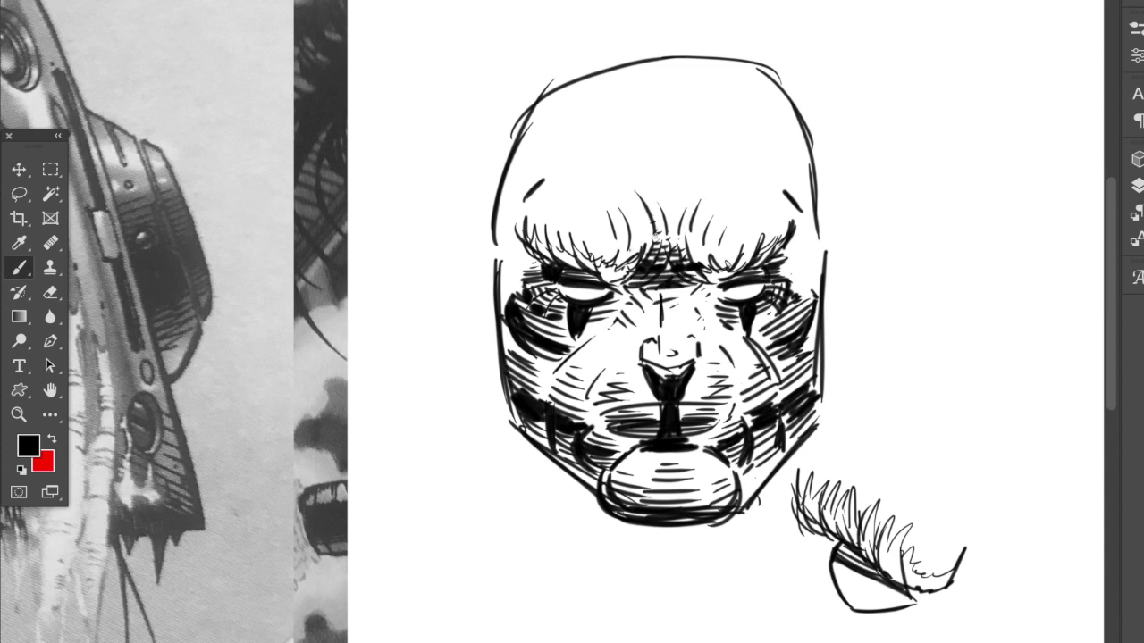
drag(630, 223, 694, 225)
drag(631, 198, 706, 234)
- Outline an angular helmet over the forehead with a V-shaped lower edge, sloping sides and a flat top
mouse_move(613, 243)
mouse_down()
mouse_move(547, 206)
mouse_move(552, 184)
mouse_up()
drag(479, 185, 679, 232)
drag(681, 230, 818, 183)
mouse_move(467, 182)
mouse_down()
mouse_move(586, 31)
mouse_move(706, 26)
mouse_up()
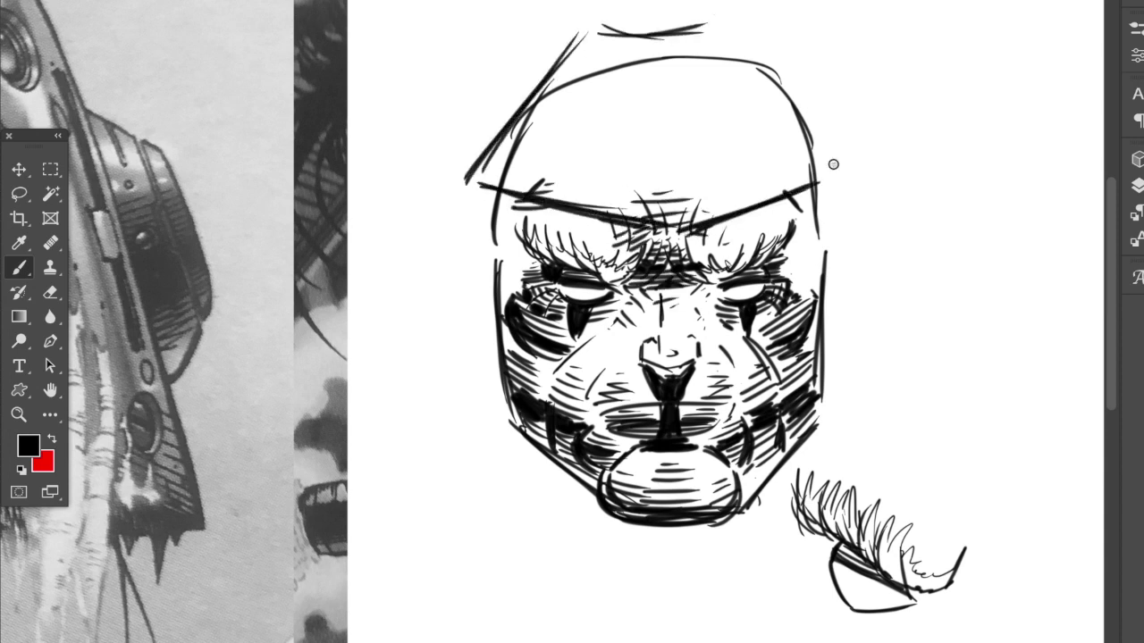
drag(836, 168, 733, 34)
drag(604, 77, 609, 81)
drag(742, 79, 715, 98)
mouse_move(601, 95)
mouse_down()
mouse_move(559, 100)
mouse_move(651, 187)
mouse_up()
key(super+z)
key(super+z)
key(super+z)
- Make a circular selection on one side of the helmet and trace its edge with the brush to form a lens
click(50, 169)
click(155, 185)
drag(601, 136, 590, 132)
key(b)
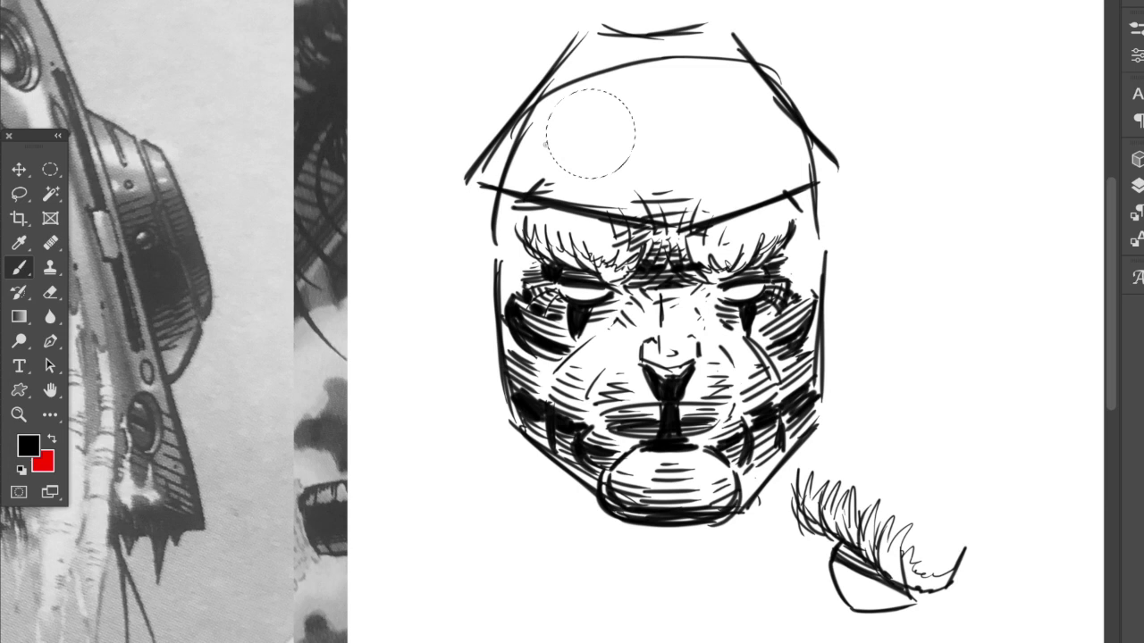
mouse_move(564, 95)
mouse_down()
mouse_move(556, 157)
mouse_move(605, 168)
mouse_move(632, 115)
mouse_move(598, 94)
mouse_move(558, 112)
mouse_move(547, 141)
mouse_move(570, 174)
mouse_move(599, 180)
mouse_move(623, 162)
mouse_move(632, 134)
mouse_move(622, 103)
mouse_move(598, 90)
mouse_move(541, 127)
mouse_up()
key(ctrl+z)
drag(629, 164, 568, 177)
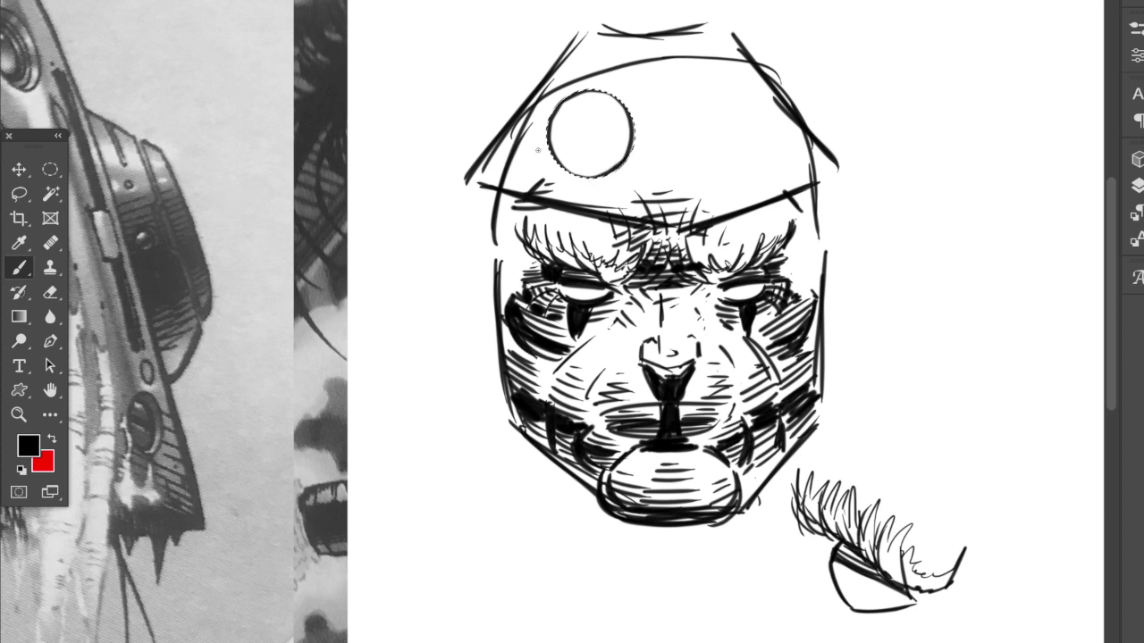
- Move the circular selection to the helmet's other side, trace it as a second lens, and deselect
click(19, 194)
mouse_move(597, 134)
mouse_down()
mouse_move(723, 119)
mouse_move(740, 134)
mouse_up()
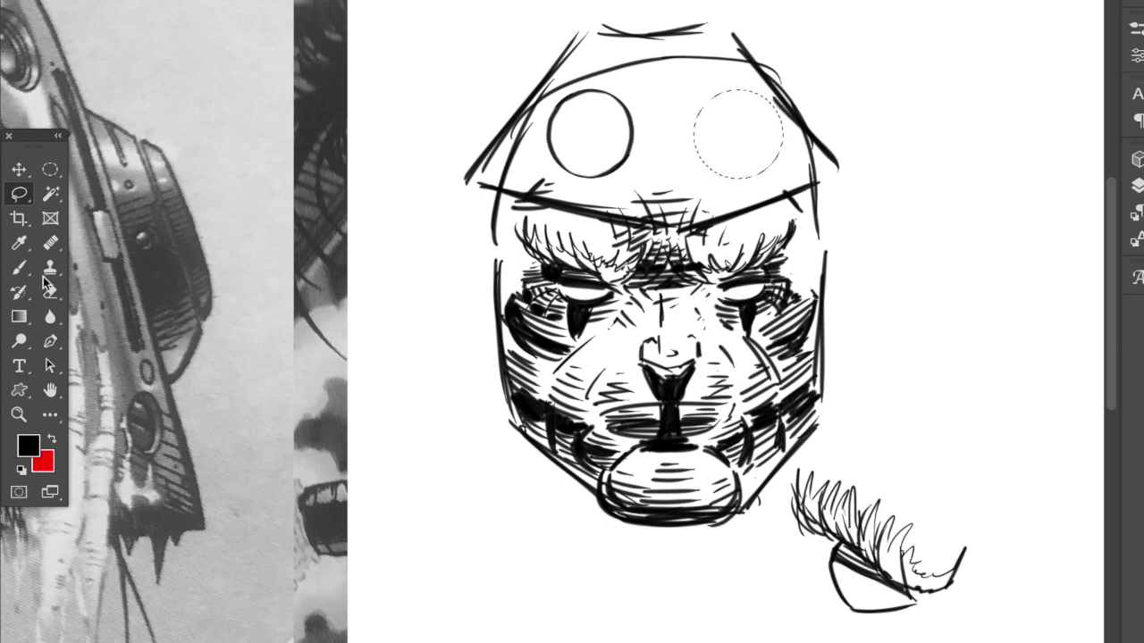
key(b)
mouse_move(717, 96)
mouse_down()
mouse_move(695, 135)
mouse_move(747, 177)
mouse_move(783, 124)
mouse_move(735, 91)
mouse_move(712, 164)
mouse_up()
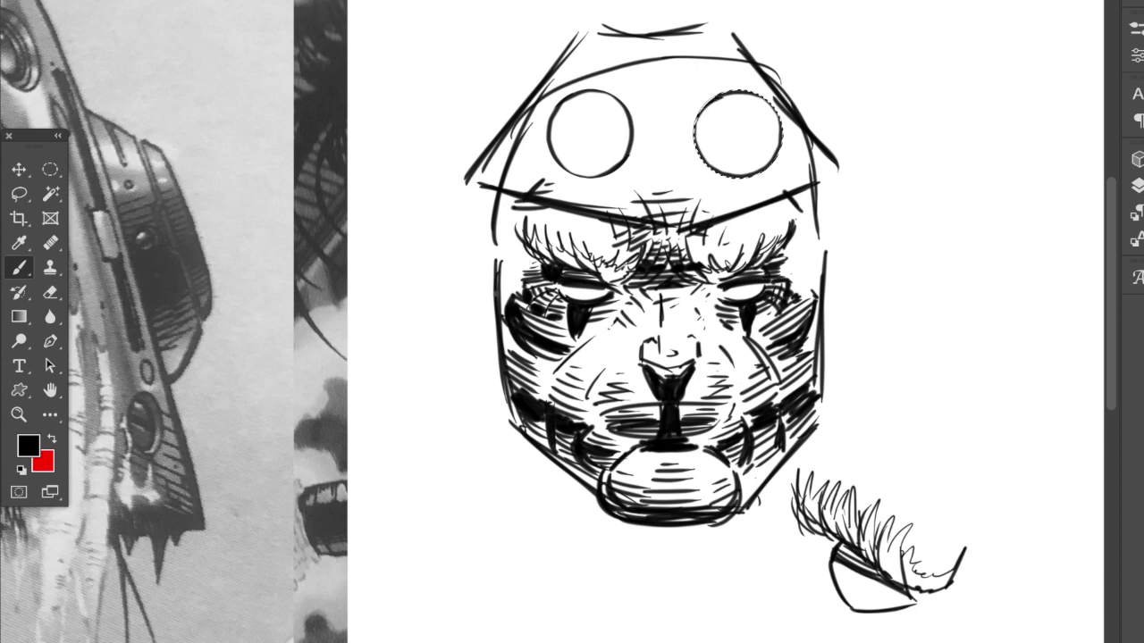
key(ctrl+d)
- Erase the old cranium outline where it crosses the helmet
click(51, 291)
mouse_move(637, 61)
mouse_down()
mouse_move(559, 92)
mouse_move(506, 168)
mouse_move(649, 68)
mouse_move(728, 66)
mouse_move(716, 56)
mouse_move(790, 83)
mouse_up()
drag(808, 160, 812, 166)
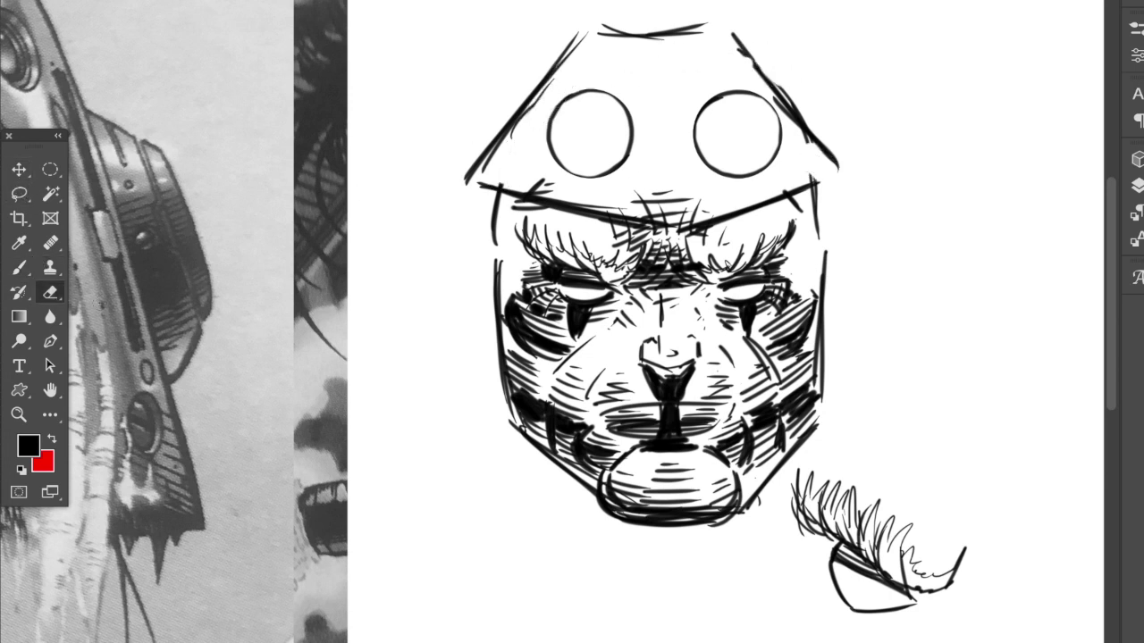
- Ink a thick inner ring in both helmet lenses and shade around them with black bands and horizontal hatching
click(19, 267)
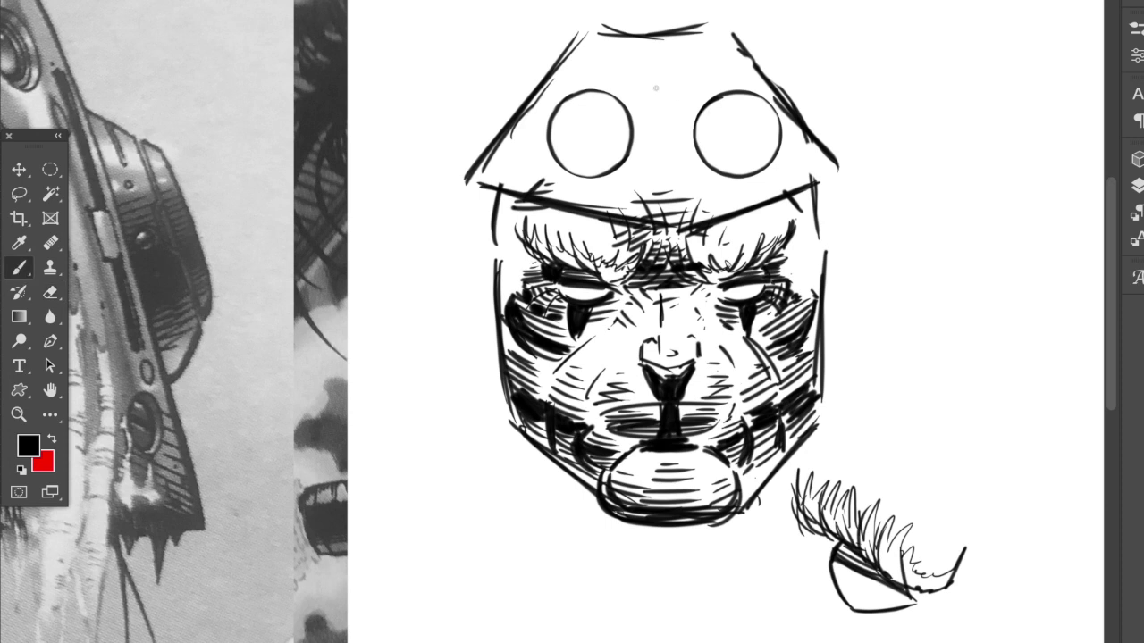
mouse_move(580, 111)
mouse_down()
mouse_move(578, 152)
mouse_move(600, 115)
mouse_move(578, 149)
mouse_move(572, 120)
mouse_up()
mouse_move(721, 125)
mouse_down()
mouse_move(756, 143)
mouse_move(726, 120)
mouse_up()
mouse_move(551, 134)
mouse_down()
mouse_move(560, 139)
mouse_move(548, 140)
mouse_up()
mouse_move(620, 134)
mouse_down()
mouse_move(608, 145)
mouse_move(630, 148)
mouse_move(625, 139)
mouse_up()
mouse_move(555, 146)
mouse_down()
mouse_move(633, 152)
mouse_move(629, 164)
mouse_up()
mouse_move(720, 133)
mouse_down()
mouse_move(700, 147)
mouse_move(696, 137)
mouse_up()
mouse_move(769, 129)
mouse_down()
mouse_move(762, 149)
mouse_move(779, 136)
mouse_move(785, 145)
mouse_move(712, 160)
mouse_move(763, 172)
mouse_up()
drag(578, 123, 557, 127)
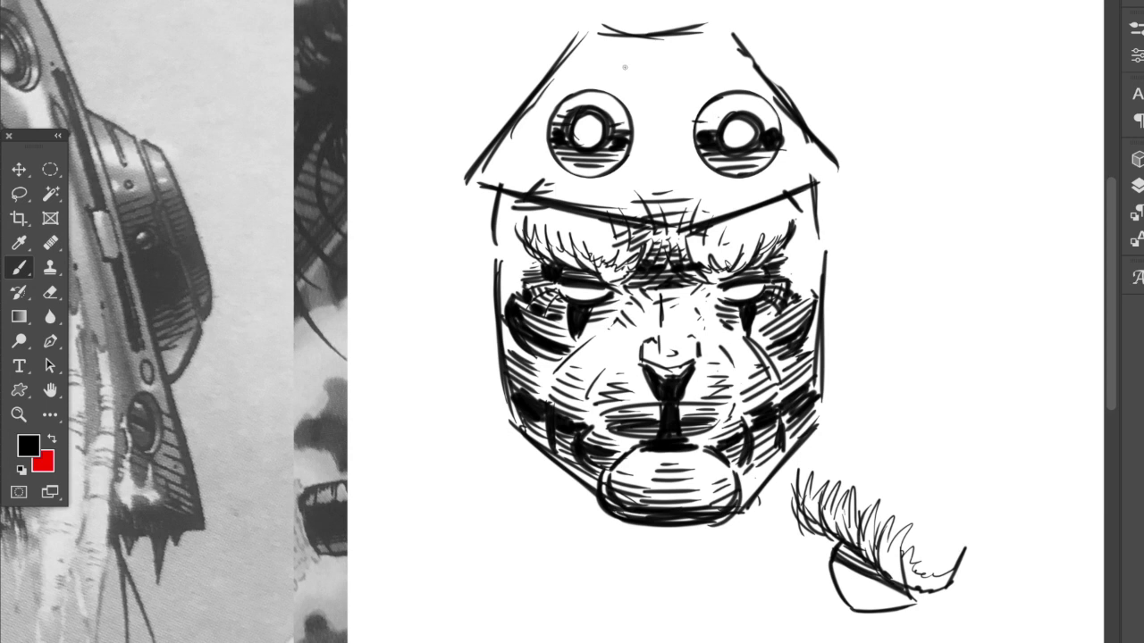
- Ink the helmet's top centre bracket with a small notch and straight panel seams running around and between the two lenses
mouse_move(639, 45)
mouse_down()
mouse_move(639, 93)
mouse_move(675, 90)
mouse_up()
drag(679, 40, 684, 93)
drag(655, 89, 658, 66)
drag(658, 66, 671, 91)
drag(515, 136, 560, 141)
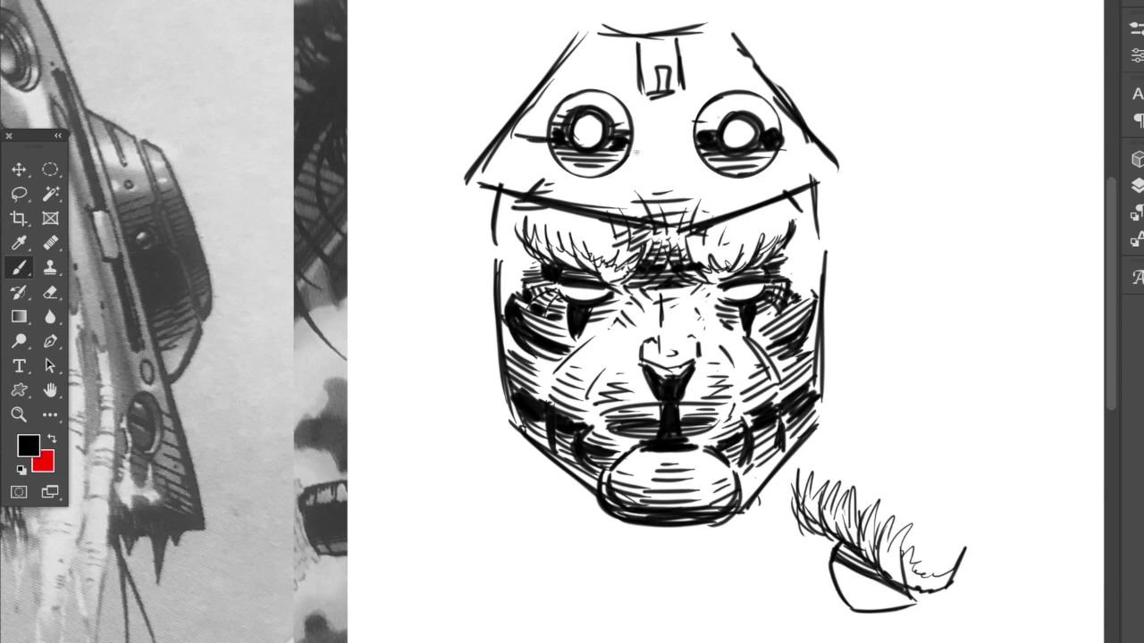
drag(643, 187, 590, 192)
drag(694, 138, 652, 179)
drag(749, 176, 799, 181)
drag(566, 60, 597, 90)
drag(607, 78, 639, 66)
drag(681, 66, 723, 91)
- Add small rectangular slots and round rivets to the helmet's panels
mouse_move(506, 147)
mouse_down()
mouse_move(496, 169)
mouse_move(508, 169)
mouse_up()
drag(516, 146, 517, 170)
drag(666, 150, 669, 159)
drag(667, 149, 690, 156)
drag(597, 50, 601, 47)
drag(715, 48, 718, 46)
drag(727, 188, 729, 188)
- Rework the helmet's lower brim with doubled, heavier lines and place a black wedge with short hatching at its centre point
mouse_move(611, 201)
mouse_down()
mouse_move(634, 212)
mouse_move(711, 206)
mouse_up()
click(51, 293)
click(19, 267)
drag(481, 178, 638, 216)
mouse_move(817, 170)
mouse_down()
mouse_move(681, 223)
mouse_move(663, 218)
mouse_up()
drag(667, 218, 681, 211)
drag(647, 189, 677, 186)
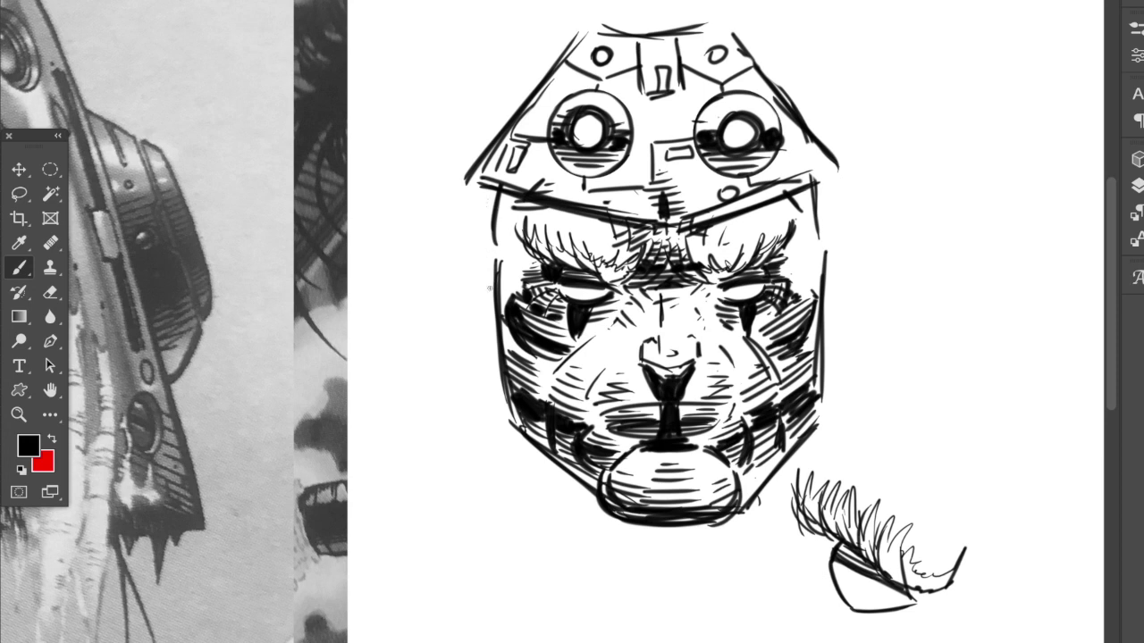
- Outline a large mass of jagged, spiky hair around the helmet, lasso its interior on both sides, and fill it black
mouse_move(479, 294)
mouse_down()
mouse_move(401, 217)
mouse_move(383, 46)
mouse_move(442, 5)
mouse_up()
drag(862, 313, 947, 177)
mouse_move(886, 247)
mouse_down()
mouse_move(879, 122)
mouse_move(846, 48)
mouse_move(842, 3)
mouse_up()
mouse_move(490, 99)
mouse_down()
mouse_move(451, 62)
mouse_move(551, 59)
mouse_up()
mouse_move(801, 72)
mouse_down()
mouse_move(858, 20)
mouse_move(751, 49)
mouse_up()
key(l)
mouse_move(484, 309)
mouse_down()
mouse_move(383, 184)
mouse_move(427, 99)
mouse_move(434, 4)
mouse_up()
mouse_move(832, 4)
mouse_down()
mouse_move(849, 35)
mouse_move(868, 325)
mouse_move(795, 113)
mouse_move(567, 64)
mouse_move(496, 215)
mouse_move(487, 313)
mouse_up()
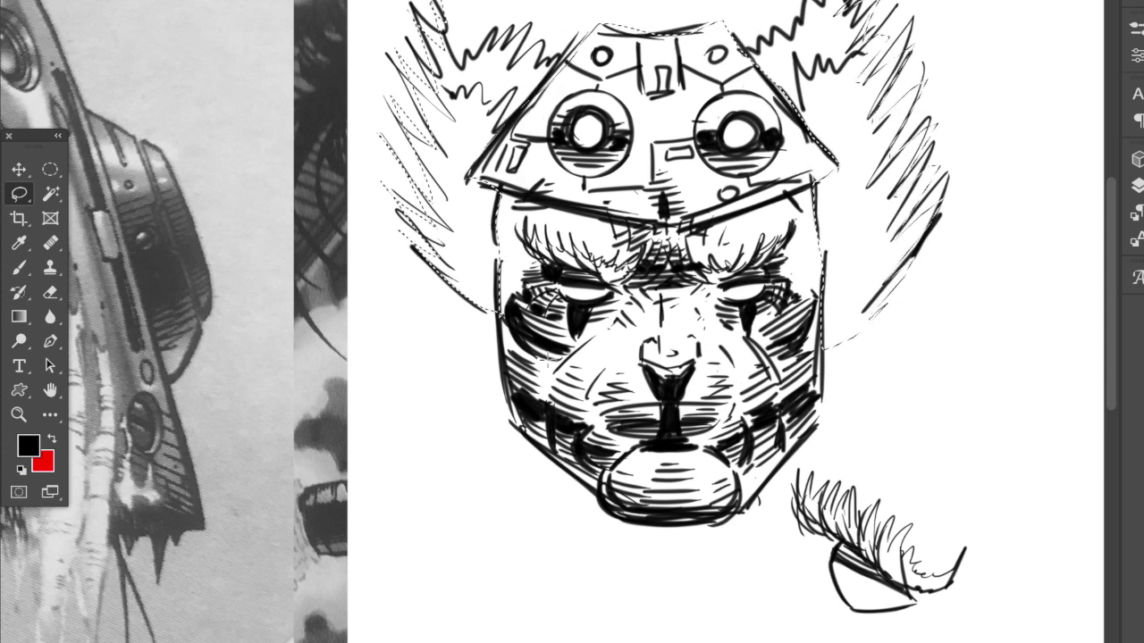
key(alt+BackSpace)
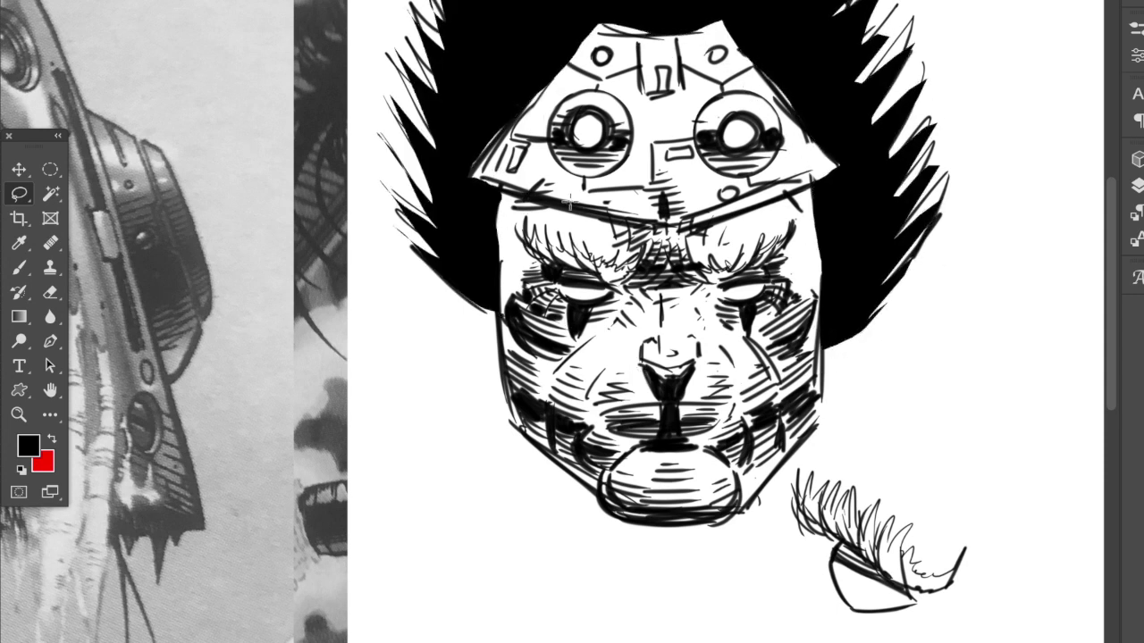
- Ink long hanging lines below the hair on both sides of the face and erase the separate eye study
click(18, 267)
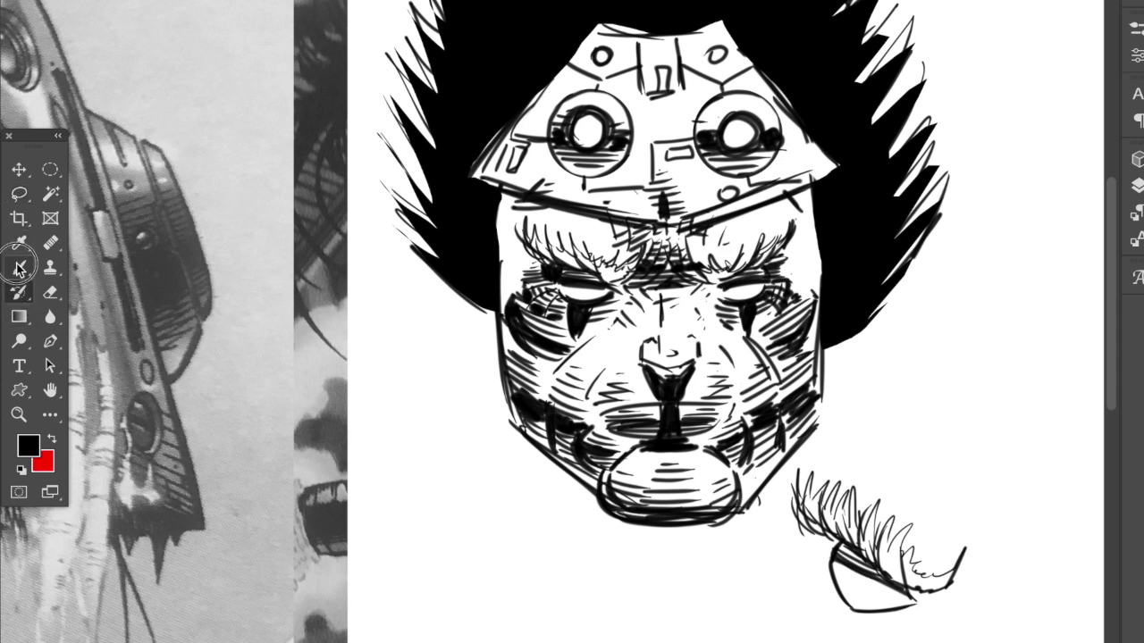
drag(479, 302, 475, 497)
drag(845, 338, 870, 467)
key(e)
mouse_move(796, 483)
mouse_down()
mouse_move(848, 585)
mouse_move(986, 602)
mouse_up()
- Shade both temples and the forehead under the helmet brim with black shadows and hatching that runs into the brows
key(b)
drag(502, 262, 510, 202)
mouse_move(517, 244)
mouse_down()
mouse_move(540, 189)
mouse_move(521, 216)
mouse_up()
mouse_move(818, 261)
mouse_down()
mouse_move(774, 200)
mouse_move(779, 188)
mouse_up()
drag(806, 247, 815, 298)
mouse_move(502, 265)
mouse_down()
mouse_move(525, 300)
mouse_move(519, 272)
mouse_up()
drag(554, 226, 612, 250)
- Block in a pointed shadow under the chin and a curved shadow on each side of the neck, lassoing and filling them black
drag(608, 524, 681, 613)
drag(713, 526, 679, 608)
key(l)
drag(605, 519, 607, 522)
key(alt+BackSpace)
mouse_move(521, 426)
mouse_down()
mouse_move(552, 580)
mouse_move(552, 465)
mouse_move(527, 430)
mouse_up()
key(alt+BackSpace)
mouse_move(786, 431)
mouse_down()
mouse_move(799, 549)
mouse_move(820, 438)
mouse_up()
key(alt+BackSpace)
- Hatch inward from the black neck shadow on the viewer's left, and thicken the nearby hanging lines with short ticks
key(b)
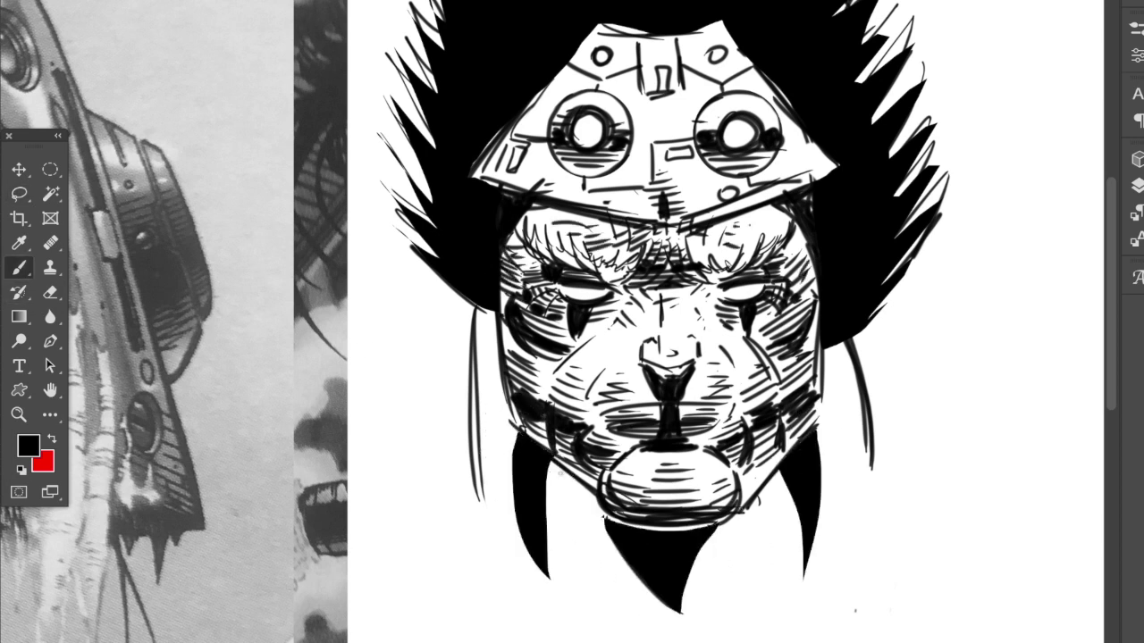
drag(550, 567, 575, 590)
drag(547, 538, 579, 569)
drag(547, 510, 577, 534)
drag(548, 490, 577, 524)
drag(549, 466, 572, 495)
drag(541, 564, 562, 579)
drag(477, 312, 469, 447)
mouse_move(474, 324)
mouse_down()
mouse_move(483, 463)
mouse_move(490, 427)
mouse_move(481, 488)
mouse_up()
- Hatch outward from the black chin wedge and inward from the neck shadow on the viewer's right
drag(729, 554, 688, 583)
drag(715, 588, 666, 622)
drag(729, 538, 701, 556)
mouse_move(790, 473)
mouse_down()
mouse_move(763, 515)
mouse_move(774, 542)
mouse_up()
drag(819, 565, 778, 583)
drag(790, 479, 759, 504)
mouse_move(799, 522)
mouse_down()
mouse_move(772, 551)
mouse_move(790, 560)
mouse_up()
- Double the hanging line below the hair on the viewer's right and add short horizontal ticks along it
drag(833, 343, 860, 454)
drag(835, 404, 849, 412)
drag(846, 420, 861, 429)
drag(862, 458, 874, 464)
- Ink thick sloping shoulder lines descending outward on both sides of the neck
drag(466, 394, 365, 483)
drag(450, 416, 374, 471)
drag(872, 392, 992, 511)
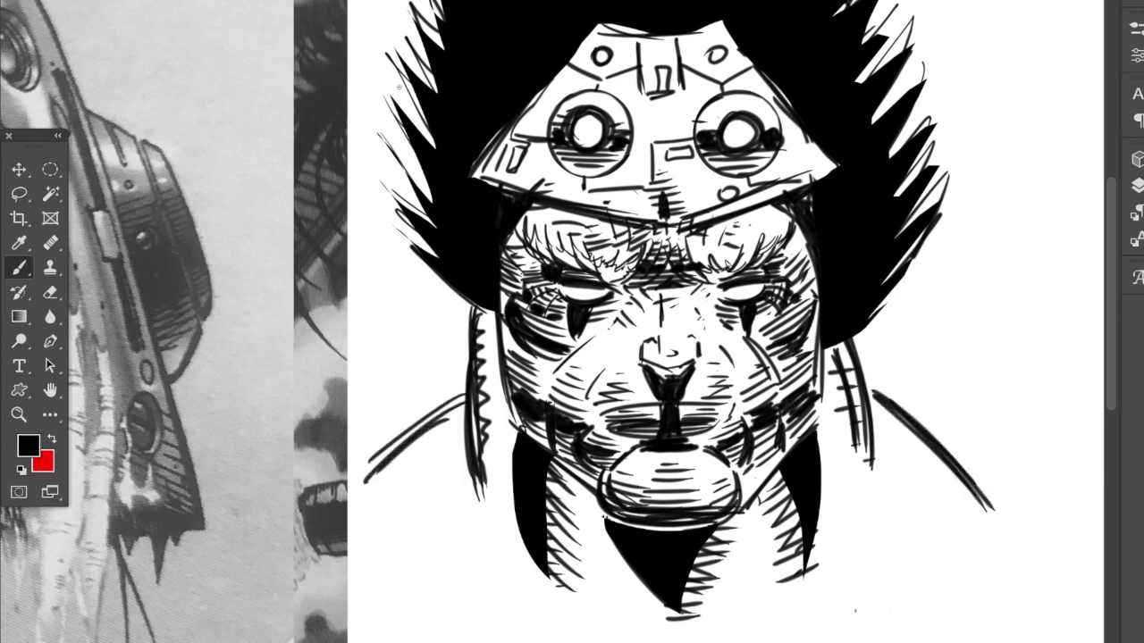